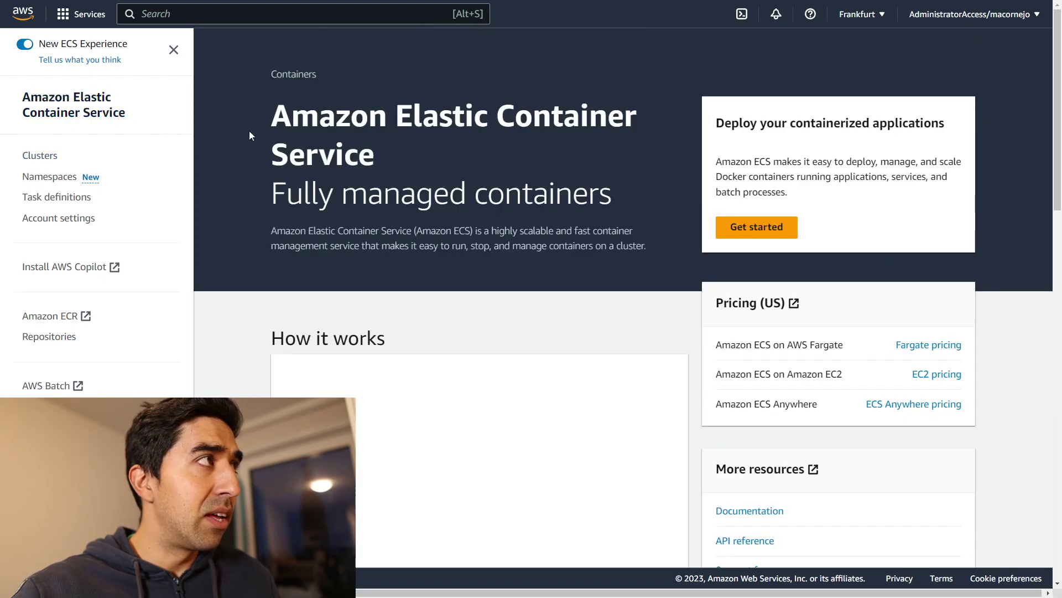
# Read the Amazon Elastic Container Service heading and its "Fully managed containers" tagline on the landing page.
pyautogui.moveTo(269, 121); pyautogui.dragTo(360, 156)
pyautogui.click(418, 173)
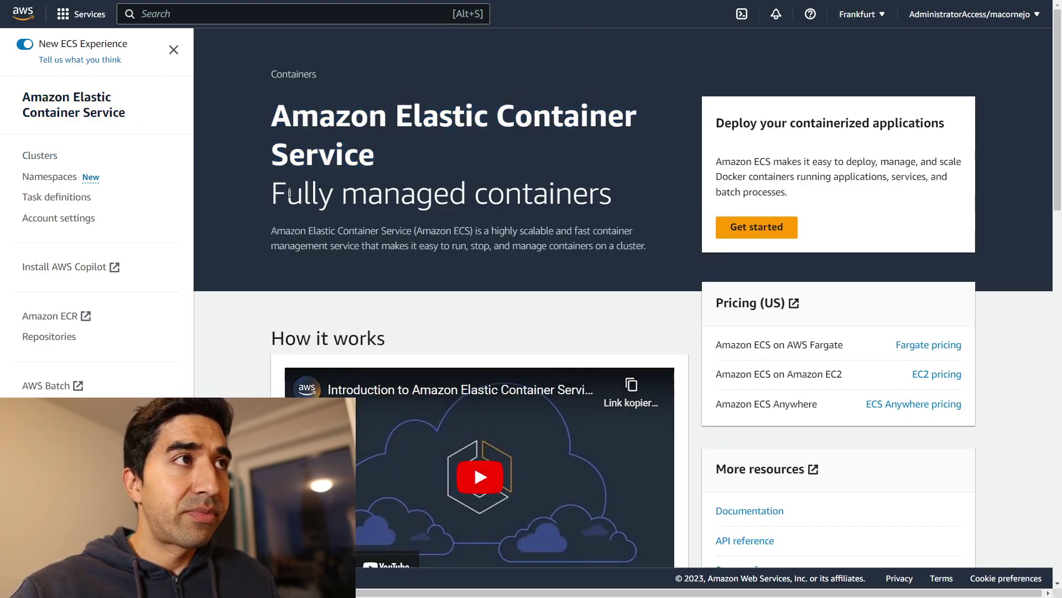
pyautogui.moveTo(271, 194); pyautogui.dragTo(629, 201)
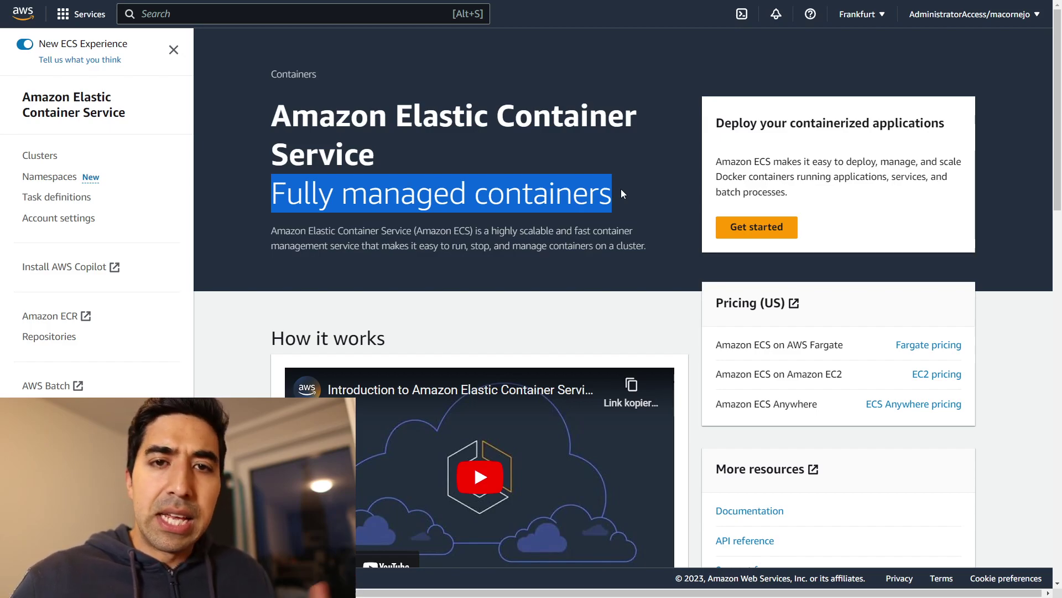
pyautogui.click(599, 148)
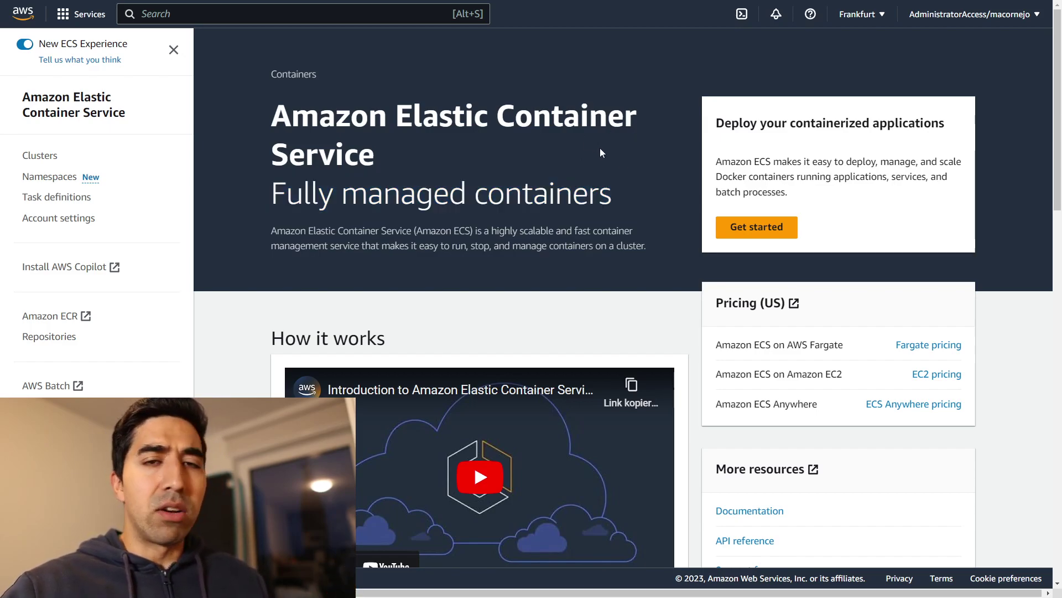
pyautogui.moveTo(271, 117); pyautogui.dragTo(636, 115)
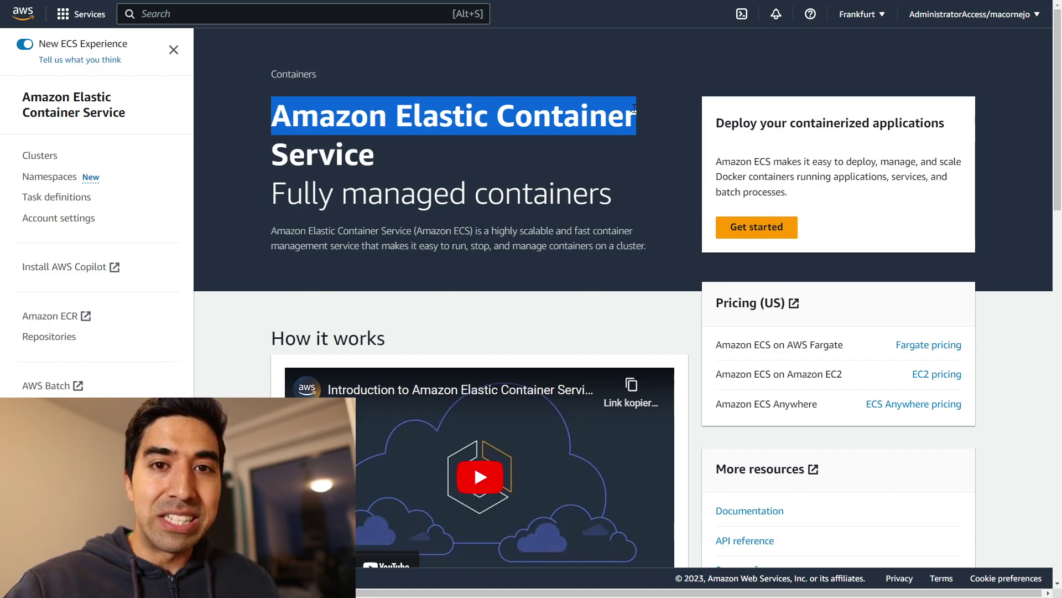
pyautogui.click(653, 90)
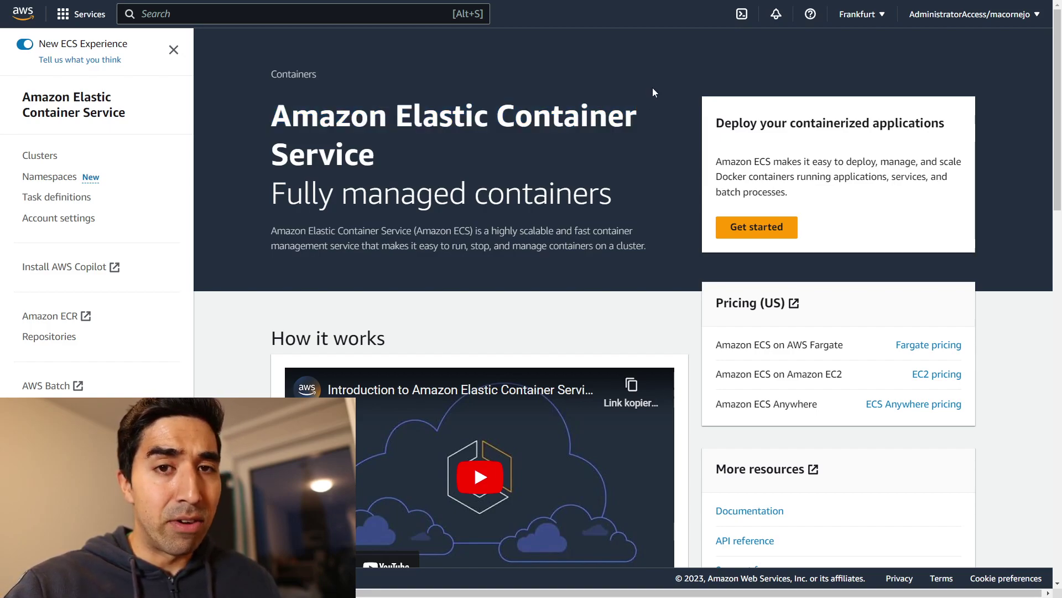
pyautogui.moveTo(652, 106); pyautogui.dragTo(277, 120)
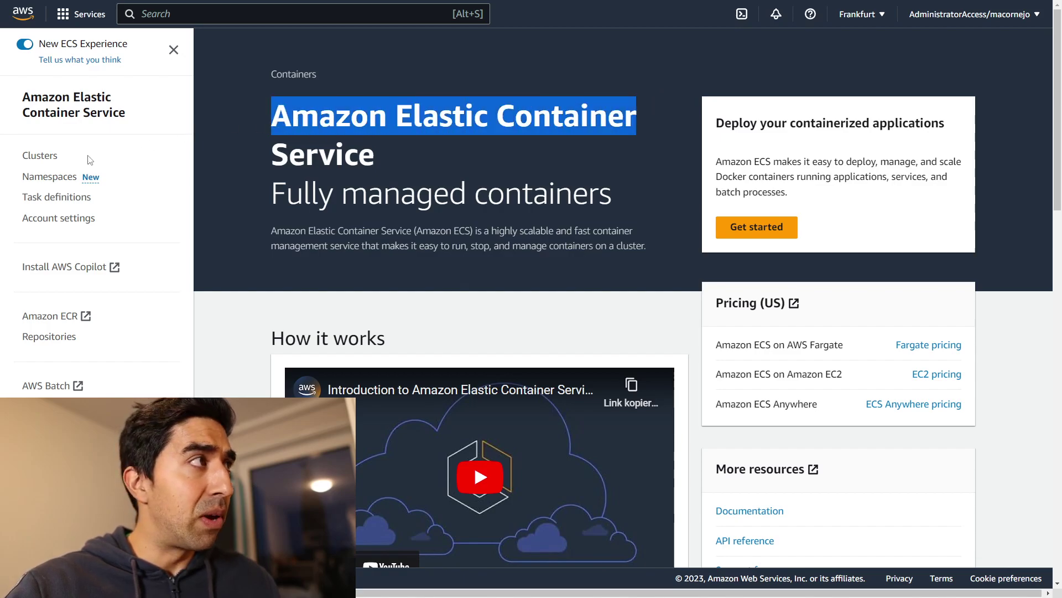
# Open morsa_cluster from the ECS clusters list and examine its services.
pyautogui.click(44, 158)
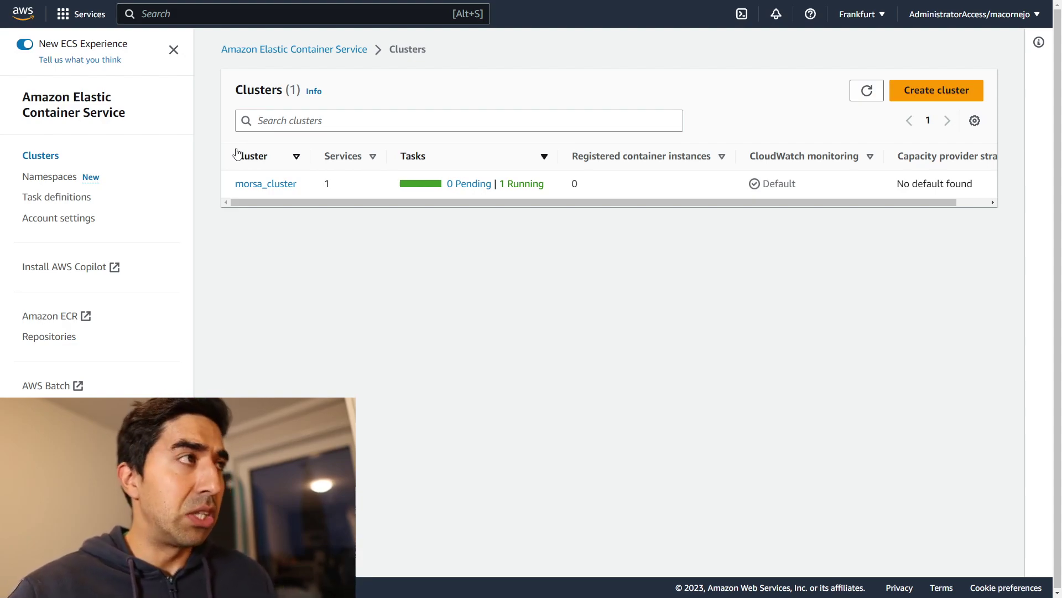
pyautogui.click(279, 186)
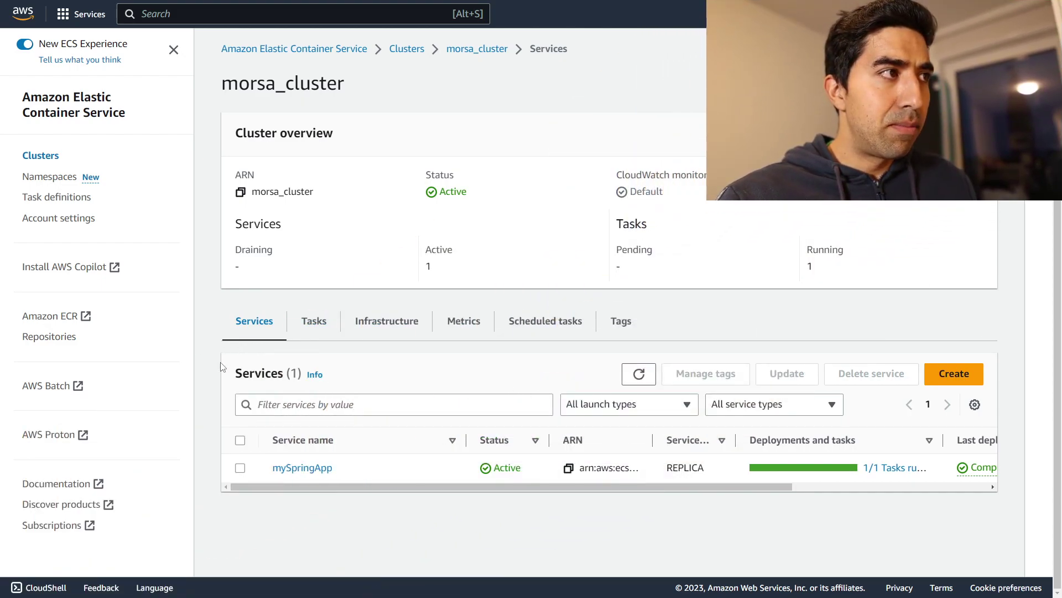
pyautogui.moveTo(223, 374); pyautogui.dragTo(285, 375)
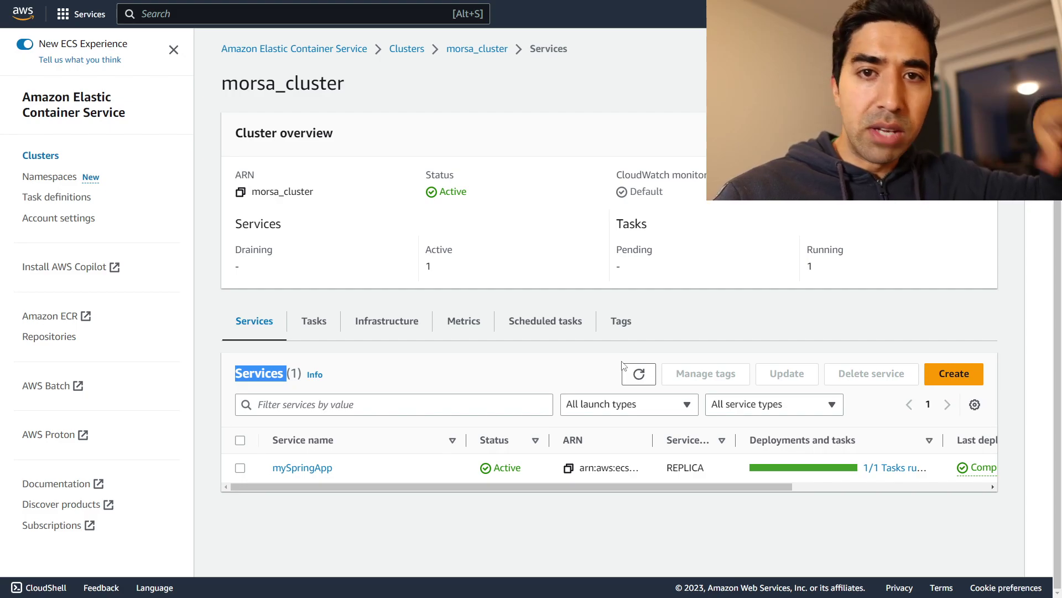
pyautogui.click(669, 347)
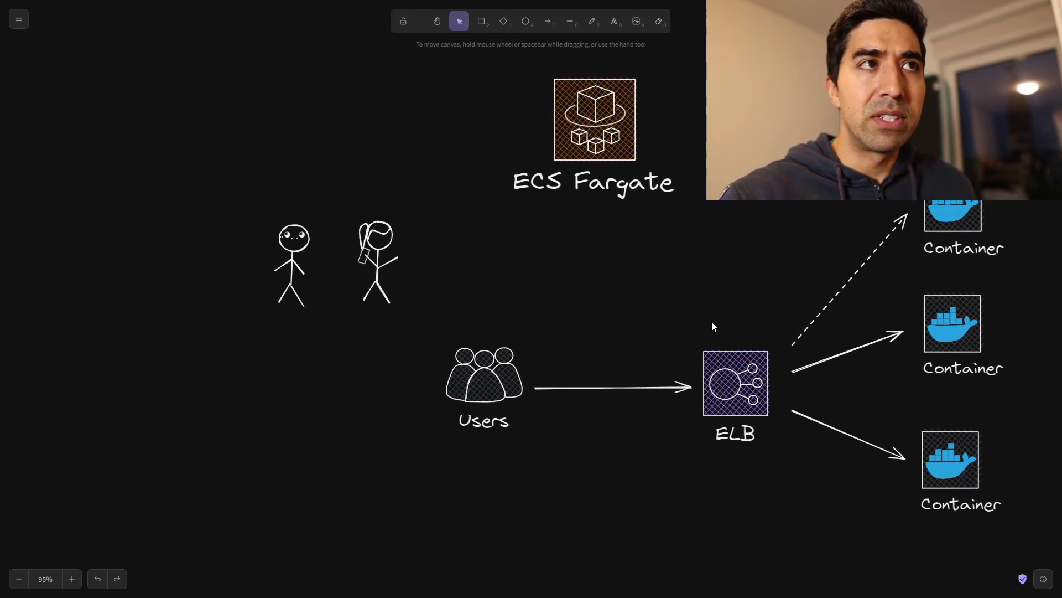
# Switch to the Excalidraw architecture diagram and examine the dashed arrow from the ELB to the additional container.
pyautogui.moveTo(542, 261); pyautogui.dragTo(373, 318)
pyautogui.scroll(-2, 504, 285)
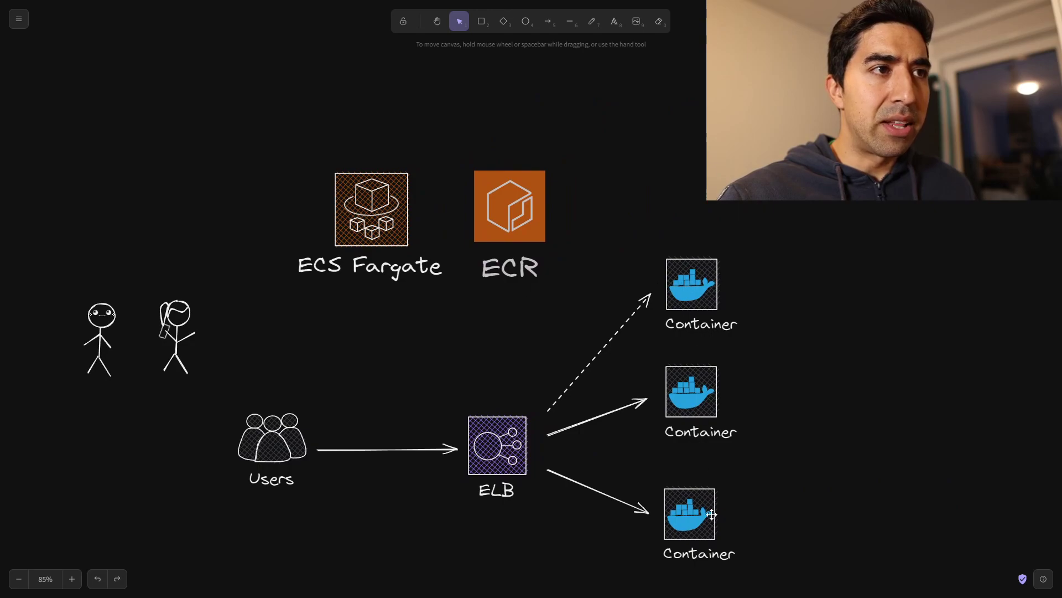
pyautogui.click(615, 332)
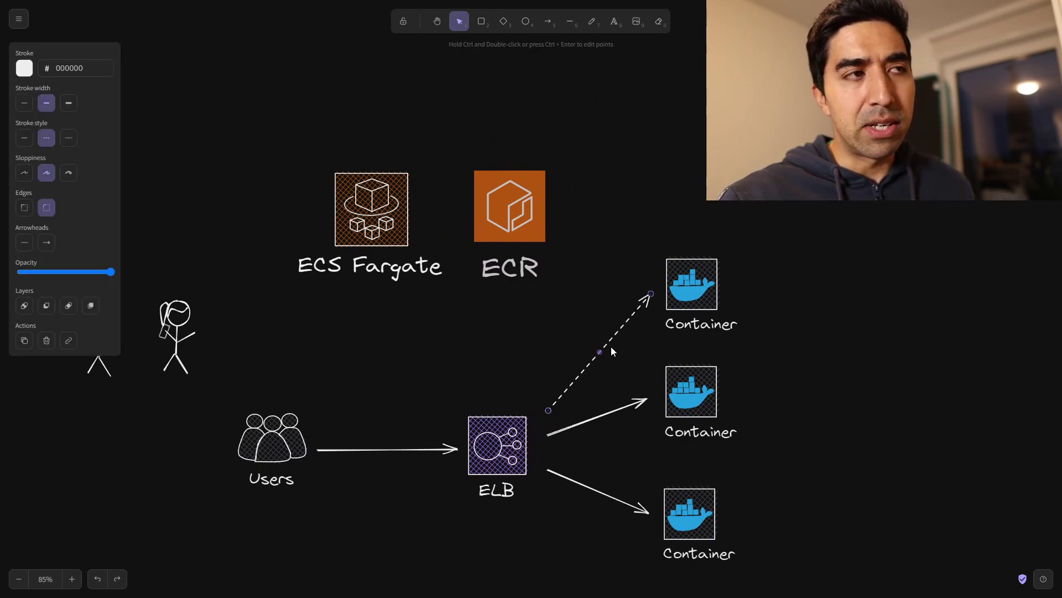
pyautogui.click(599, 327)
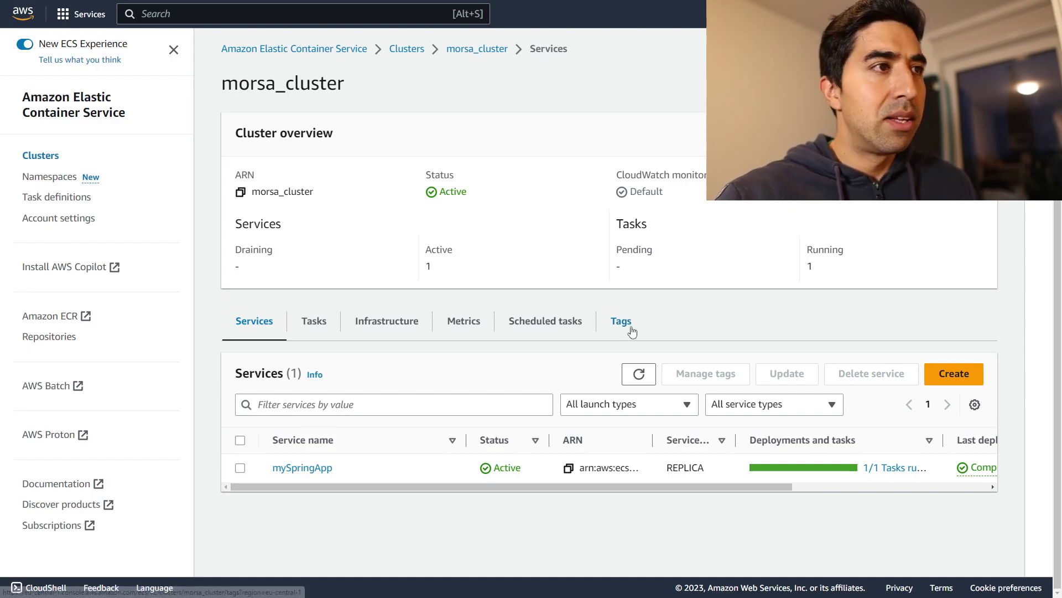
# Return to the AWS console, leave full-screen mode and copy the DNS name of the myAlb load balancer.
pyautogui.moveTo(672, 487)
pyautogui.mouseDown()
pyautogui.moveTo(785, 487)
pyautogui.moveTo(622, 488)
pyautogui.moveTo(653, 486)
pyautogui.mouseUp()
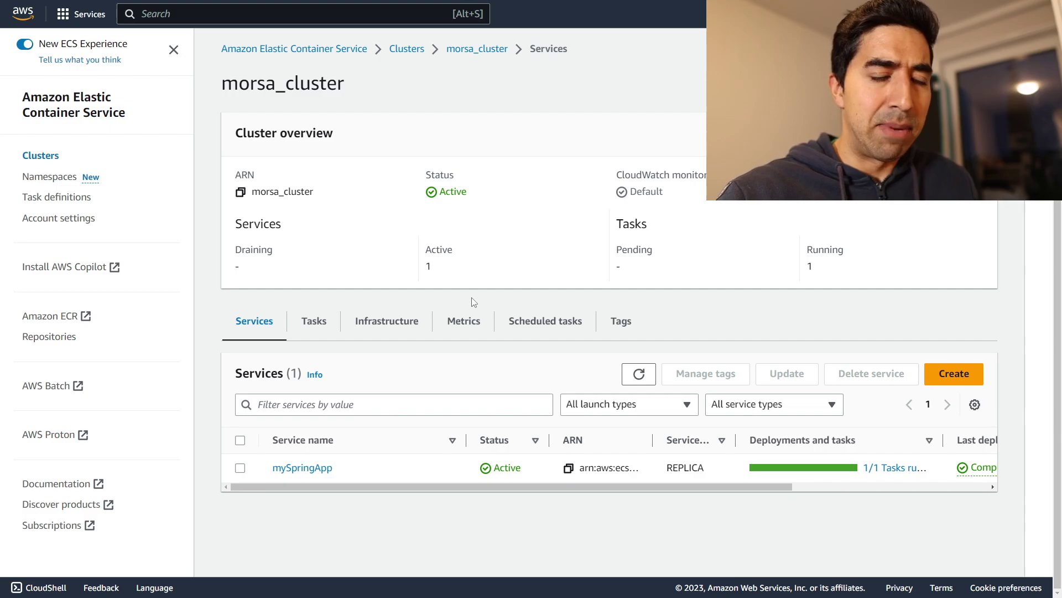
pyautogui.press('Tab')
pyautogui.click(546, 139)
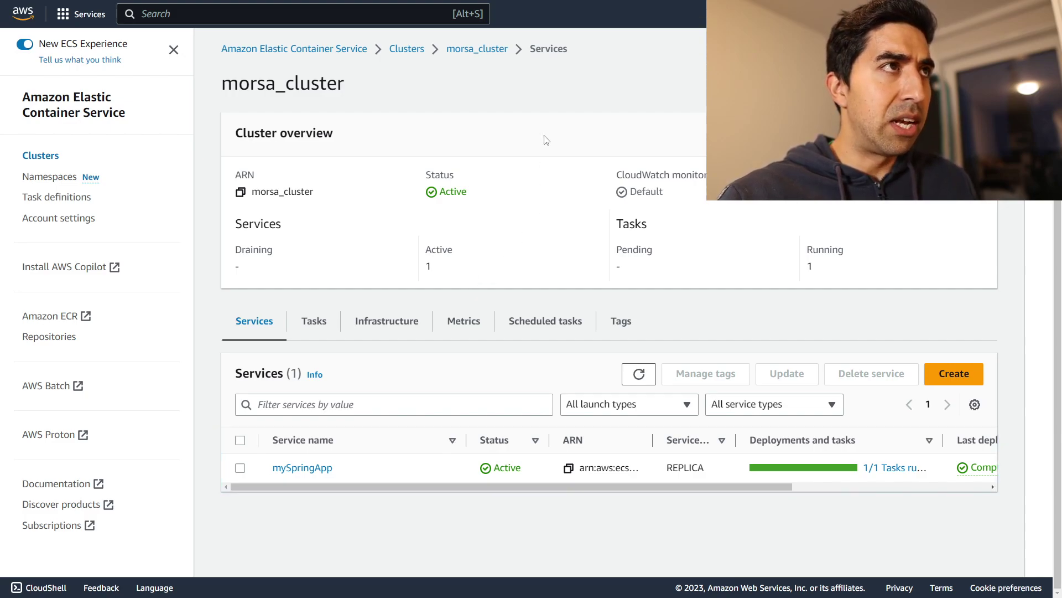
pyautogui.press('F11')
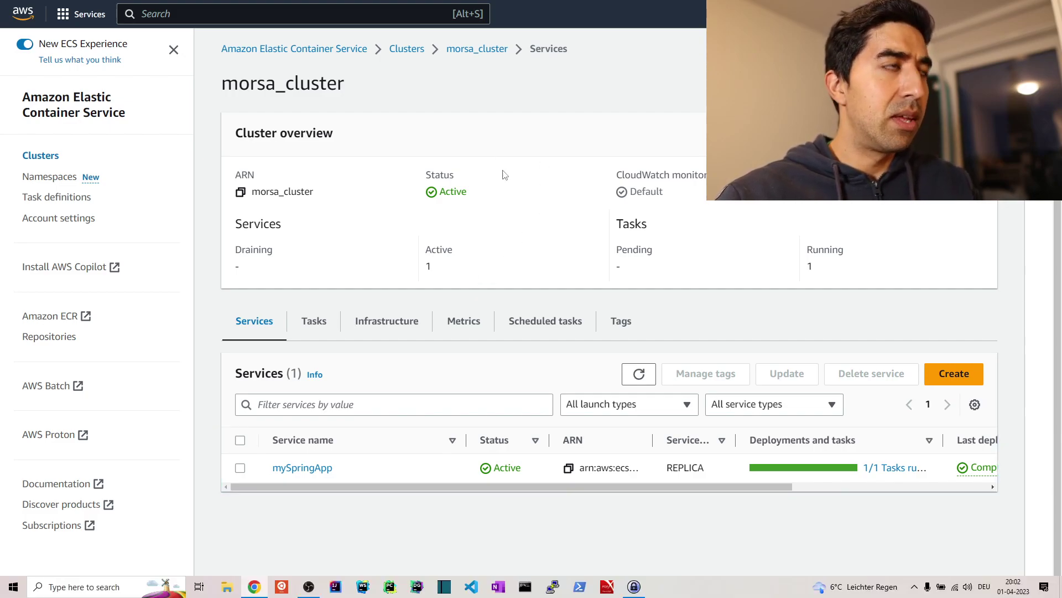
pyautogui.click(341, 9)
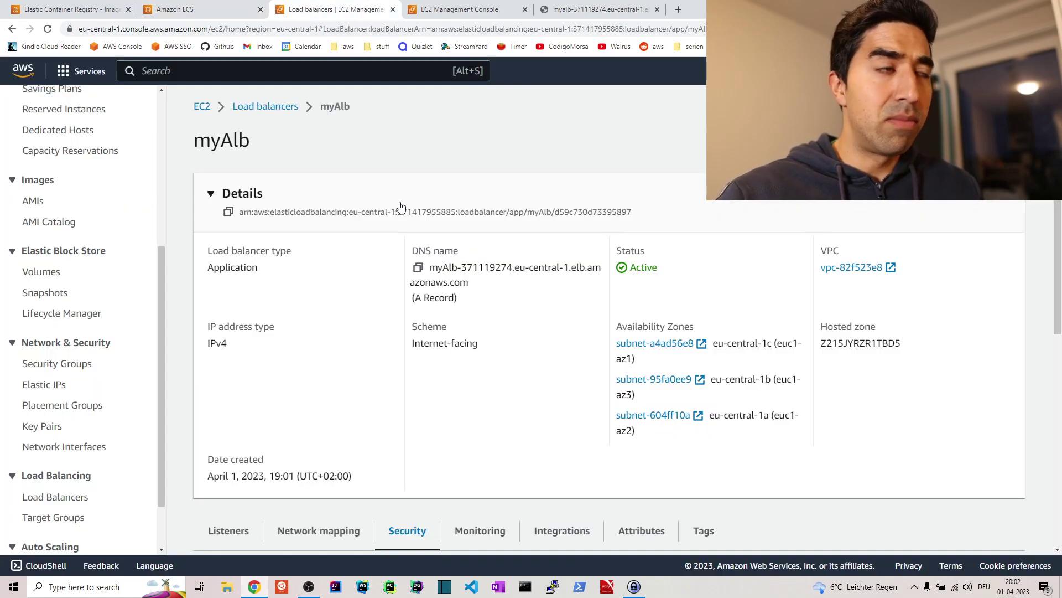
pyautogui.click(418, 267)
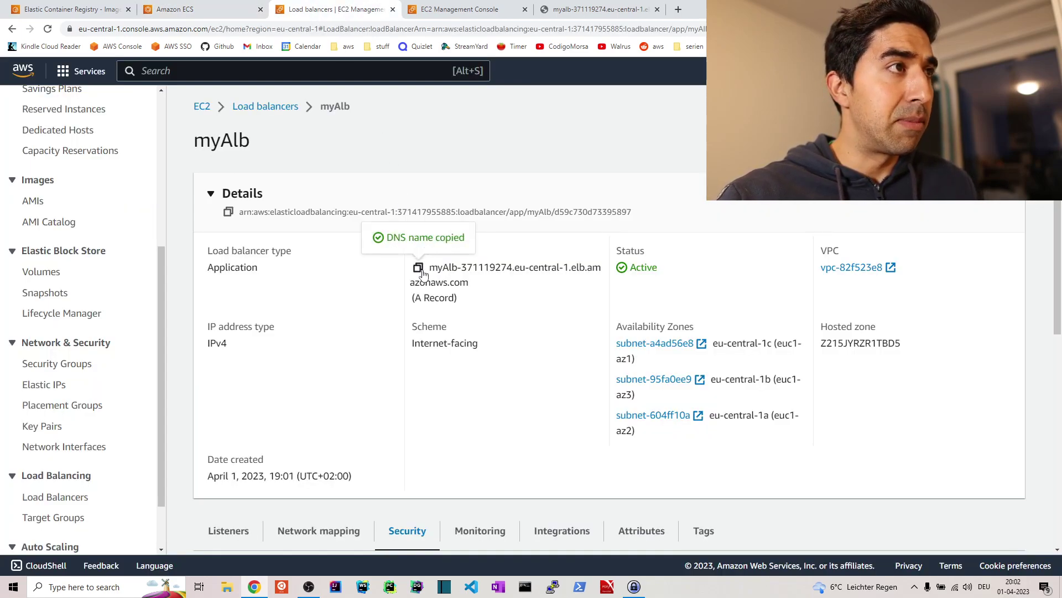
# View the application page served at the load balancer's address and examine its Spring Boot greeting.
pyautogui.click(593, 11)
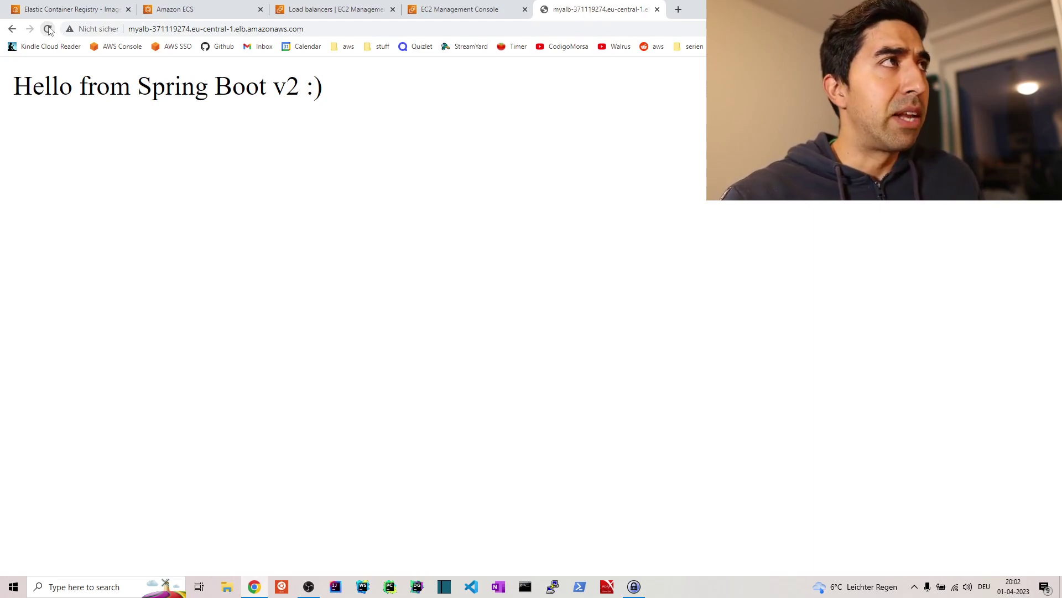
pyautogui.moveTo(13, 87); pyautogui.dragTo(347, 82)
pyautogui.click(382, 83)
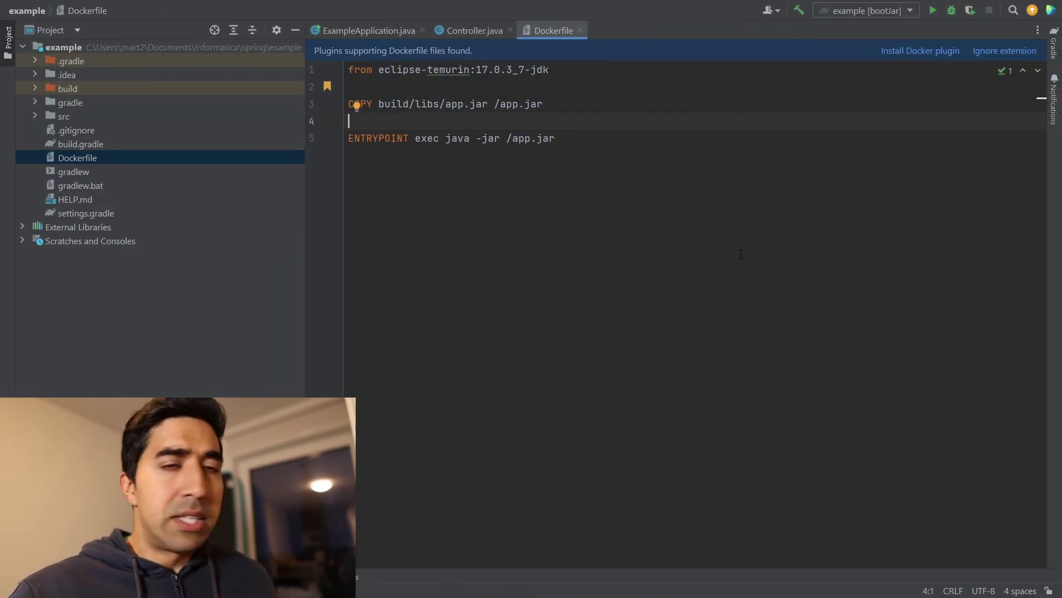
# Switch to IntelliJ IDEA and examine the main class in ExampleApplication.java and the hello endpoint in Controller.java.
pyautogui.click(740, 254)
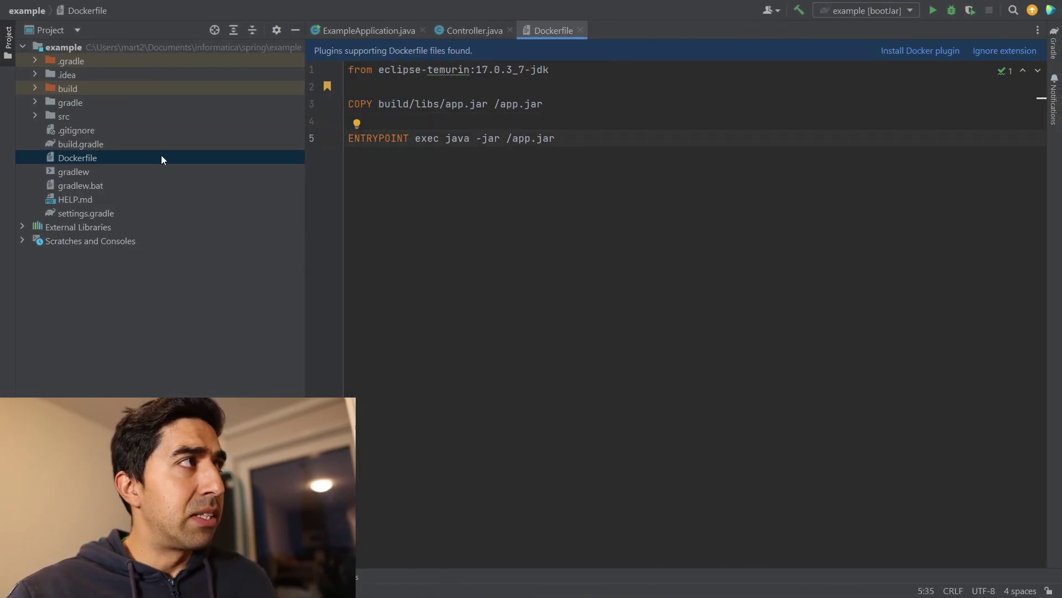
pyautogui.click(369, 31)
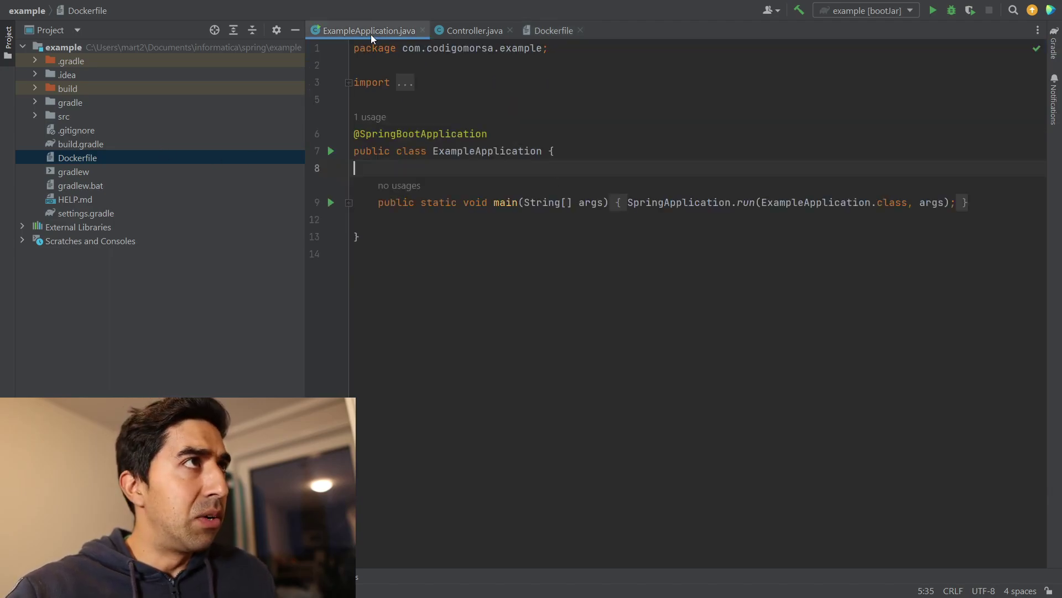
pyautogui.click(443, 32)
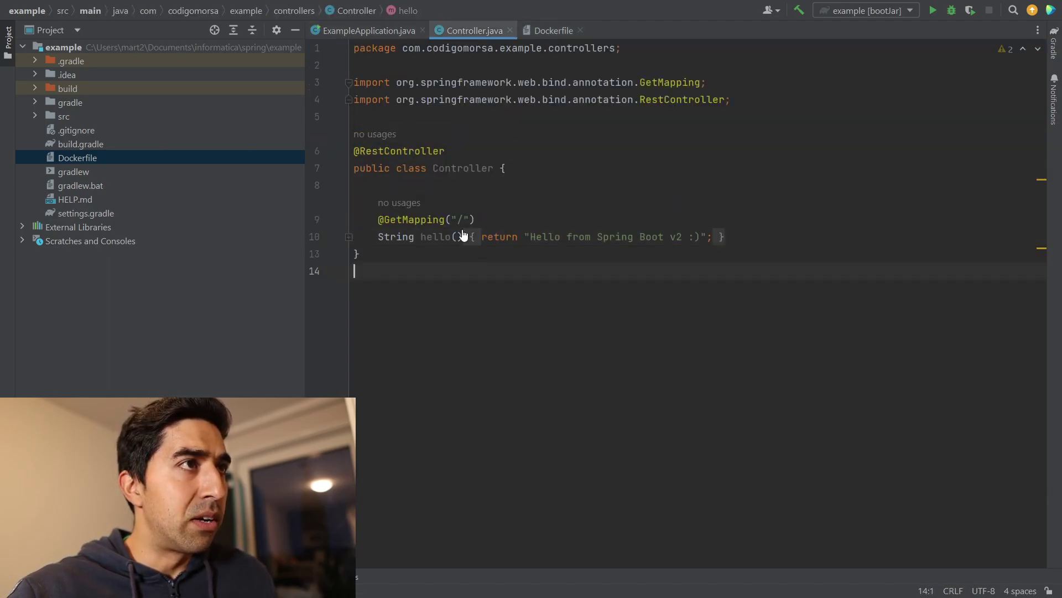
pyautogui.click(487, 237)
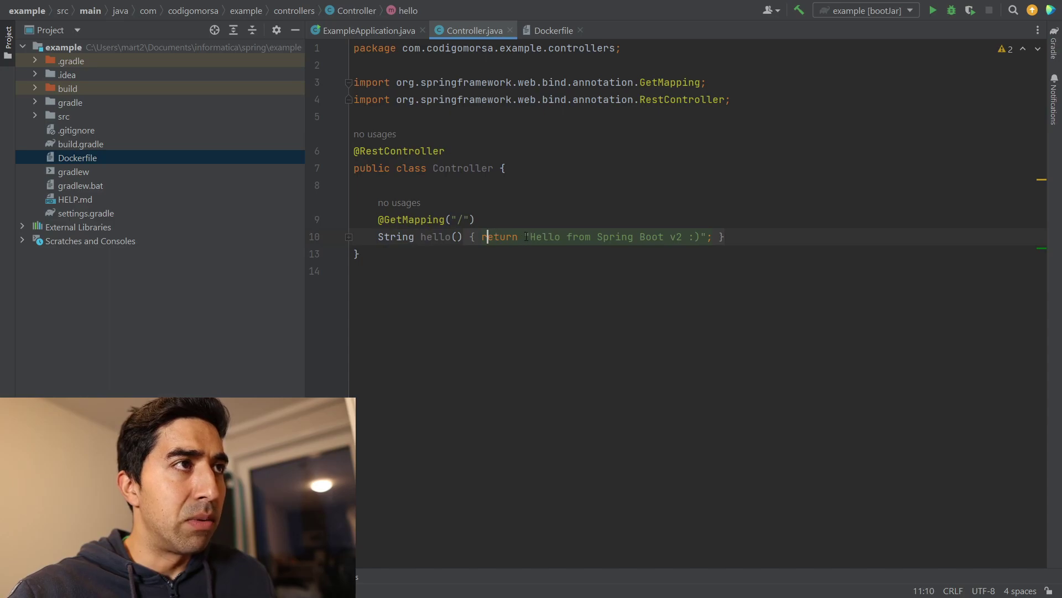
pyautogui.moveTo(526, 237); pyautogui.dragTo(711, 237)
pyautogui.click(678, 271)
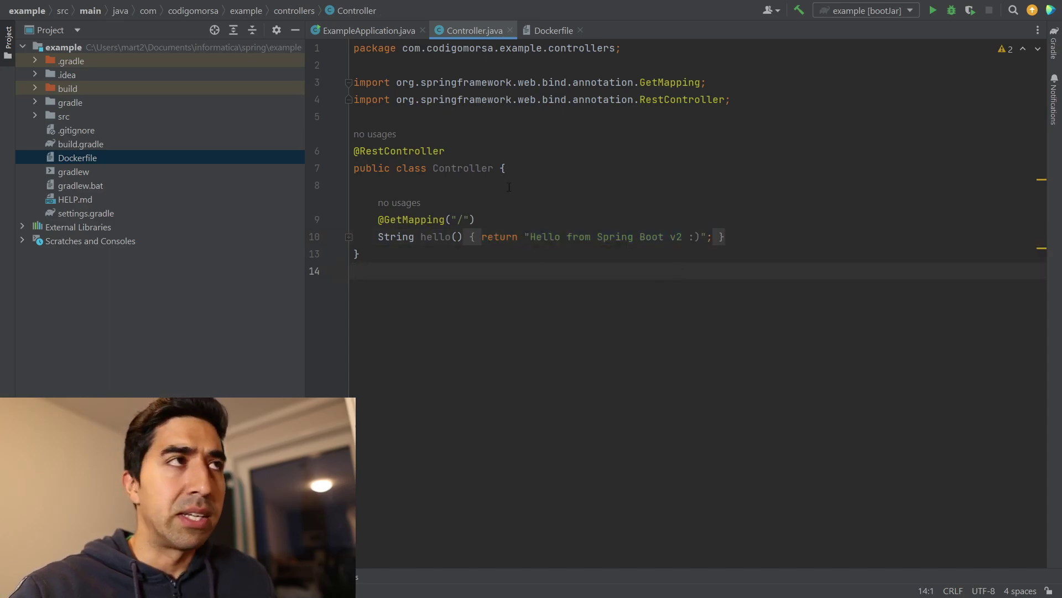
pyautogui.click(382, 31)
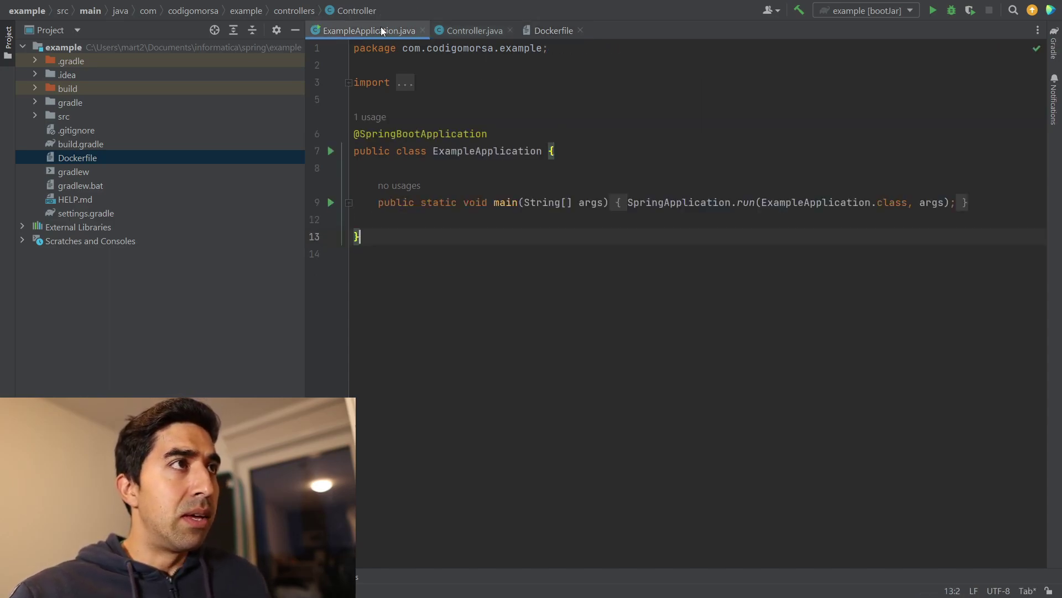
pyautogui.click(592, 202)
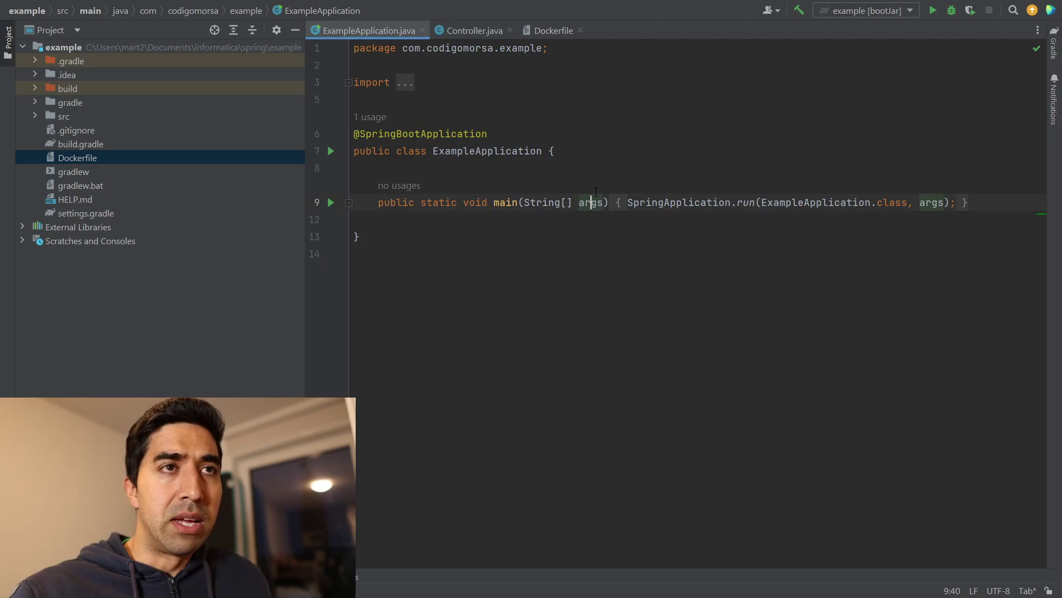
# Open the Dockerfile and examine its base image line, including the eclipse-temurin image and its version tag.
pyautogui.click(553, 30)
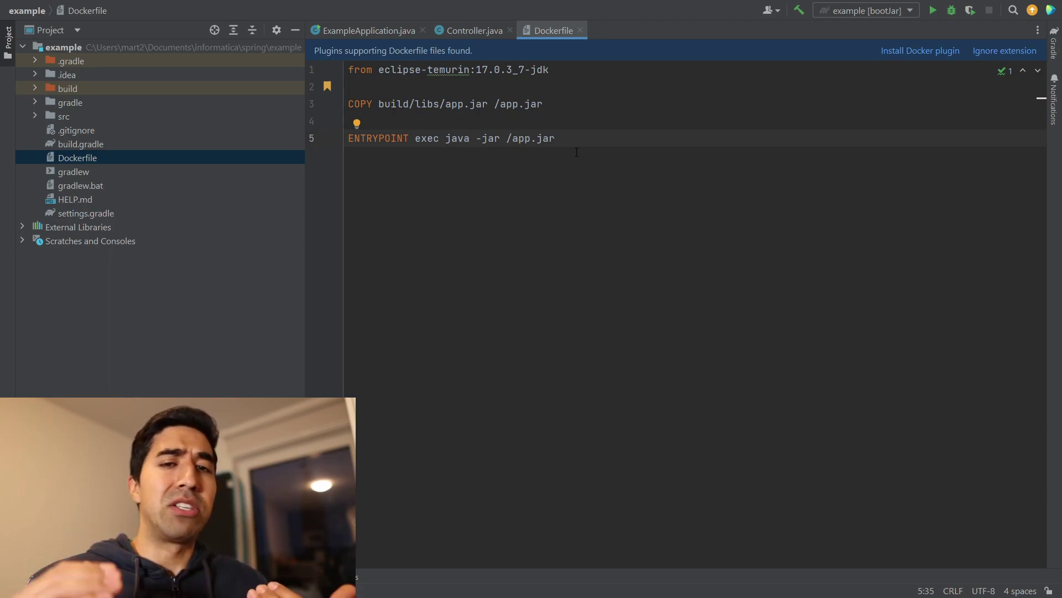
pyautogui.click(553, 70)
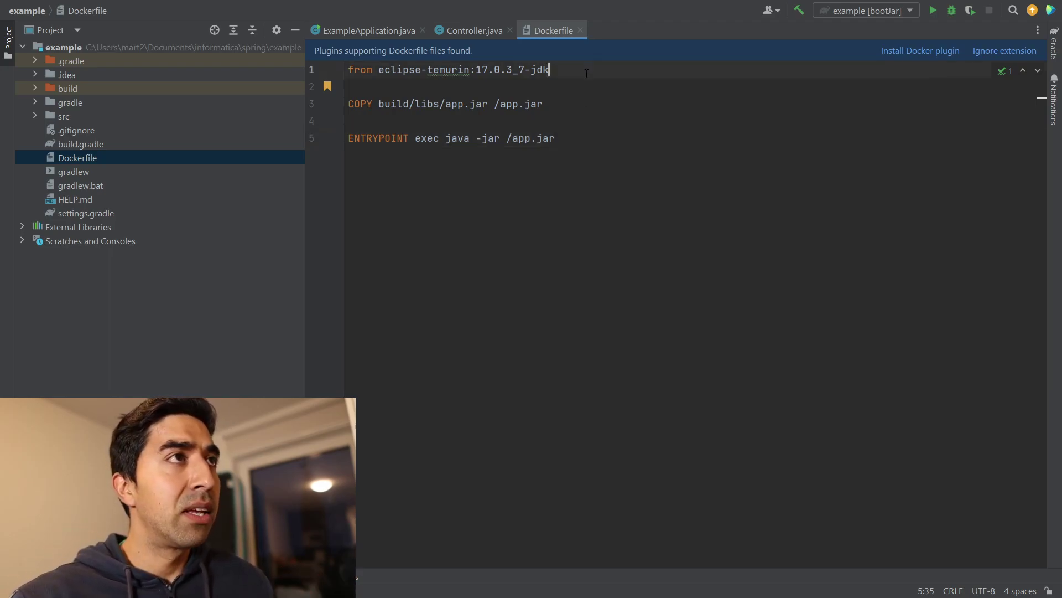
pyautogui.moveTo(554, 70); pyautogui.dragTo(192, 74)
pyautogui.click(470, 104)
pyautogui.click(572, 71)
pyautogui.moveTo(572, 71); pyautogui.dragTo(379, 71)
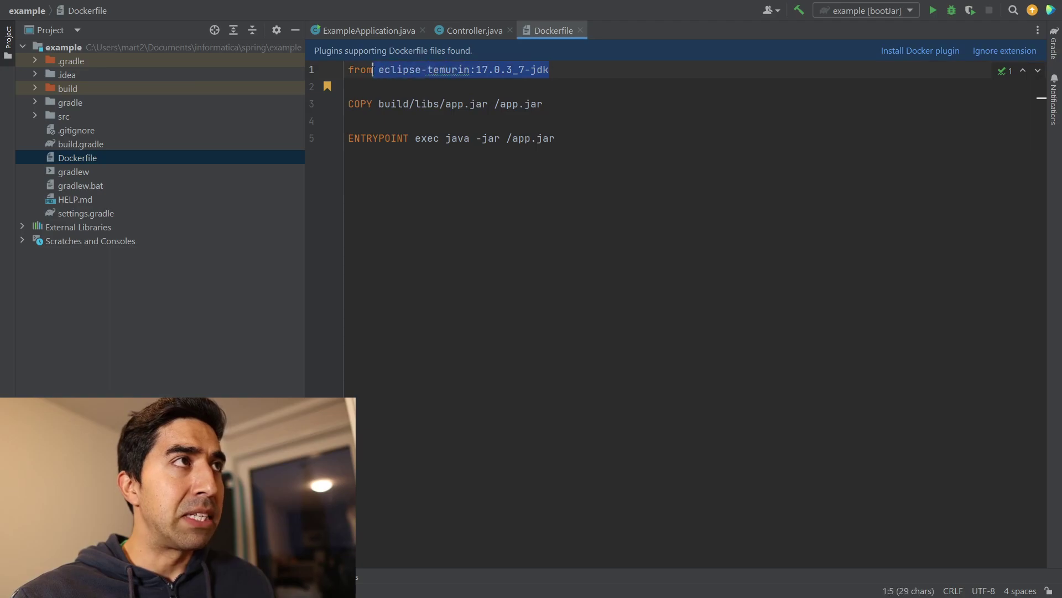
pyautogui.click(356, 86)
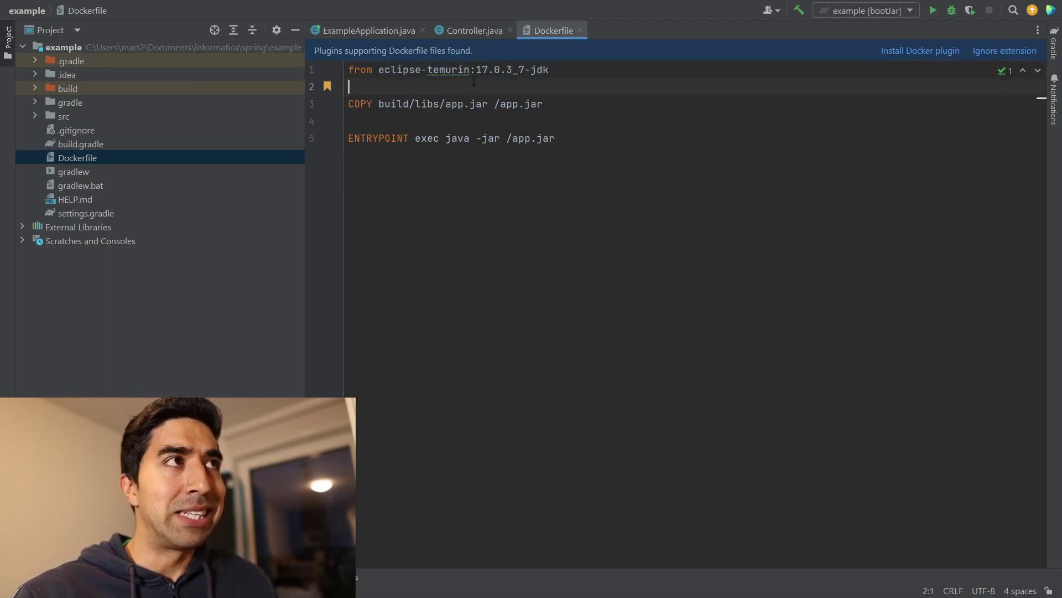
pyautogui.moveTo(475, 71); pyautogui.dragTo(531, 70)
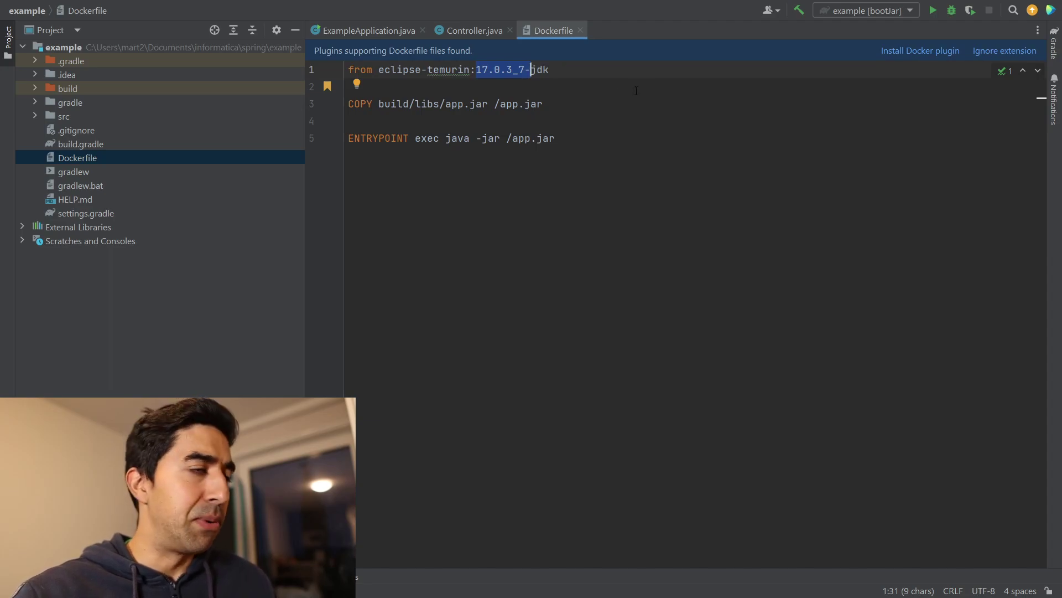
pyautogui.click(582, 93)
# Examine the Dockerfile's COPY instruction for app.jar and its ENTRYPOINT instruction.
pyautogui.moveTo(611, 110); pyautogui.dragTo(399, 105)
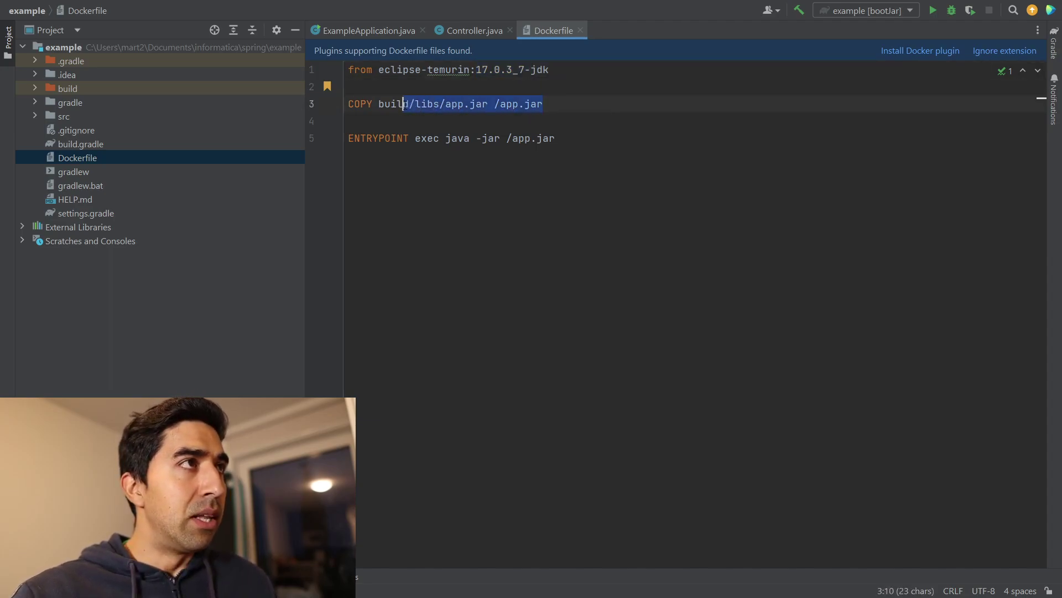
pyautogui.click(373, 104)
pyautogui.moveTo(561, 104); pyautogui.dragTo(501, 104)
pyautogui.click(525, 116)
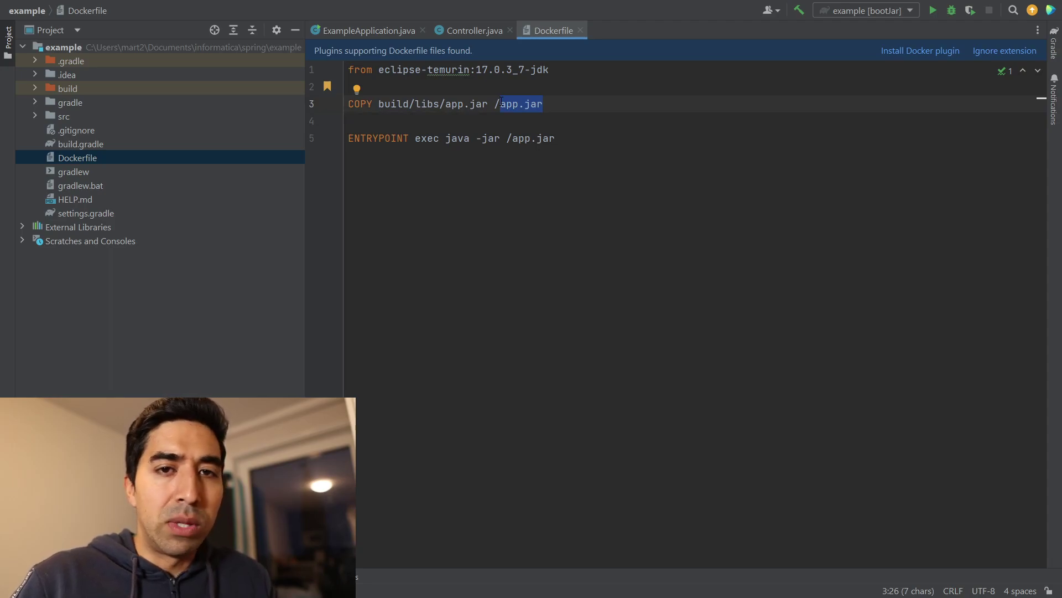
pyautogui.moveTo(555, 141); pyautogui.dragTo(278, 147)
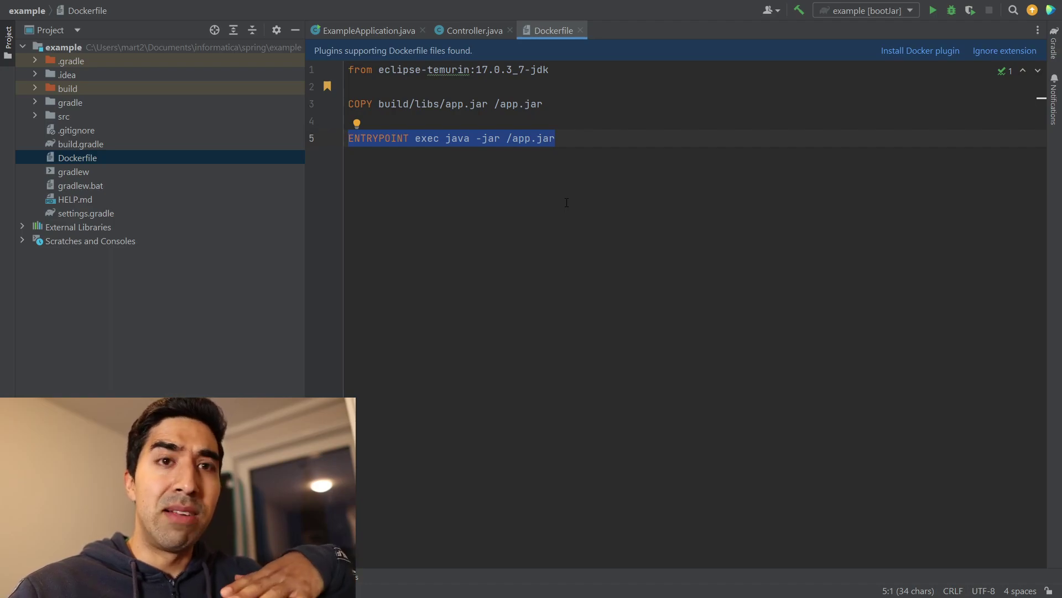
# Examine the java -jar /app.jar command in the Dockerfile's ENTRYPOINT instruction.
pyautogui.click(565, 203)
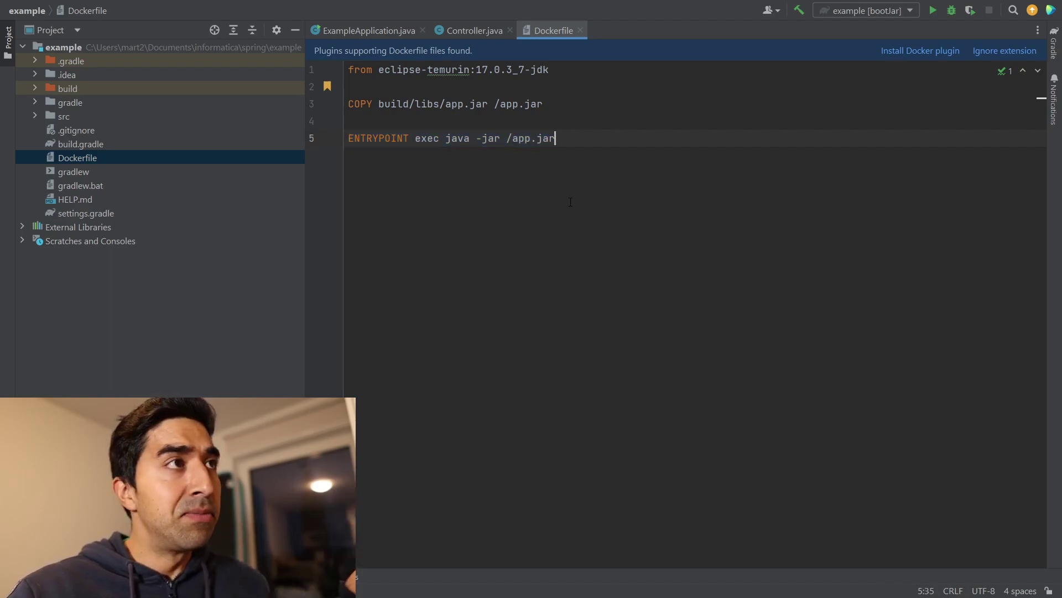
pyautogui.moveTo(441, 138); pyautogui.dragTo(570, 138)
pyautogui.click(432, 148)
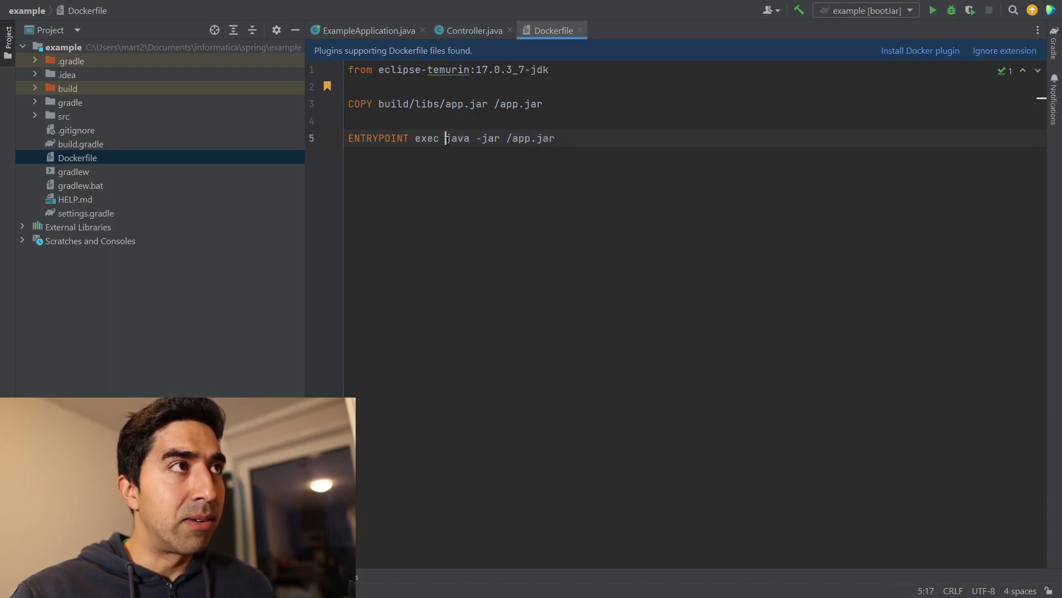
pyautogui.moveTo(446, 138); pyautogui.dragTo(647, 137)
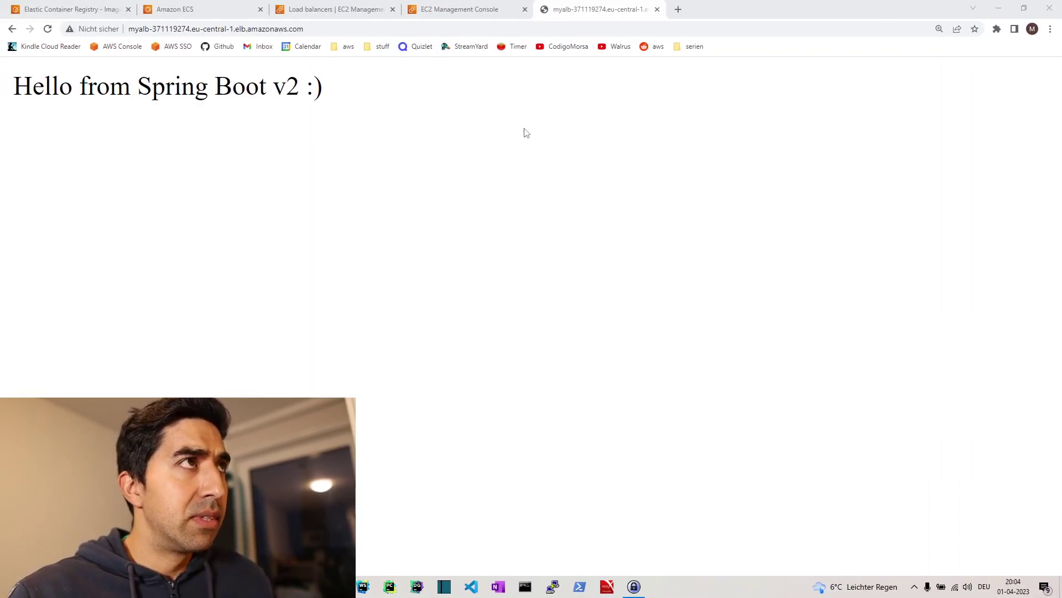
# Switch to the browser and view the images of the private spring_example repository in Amazon ECR.
pyautogui.click(327, 10)
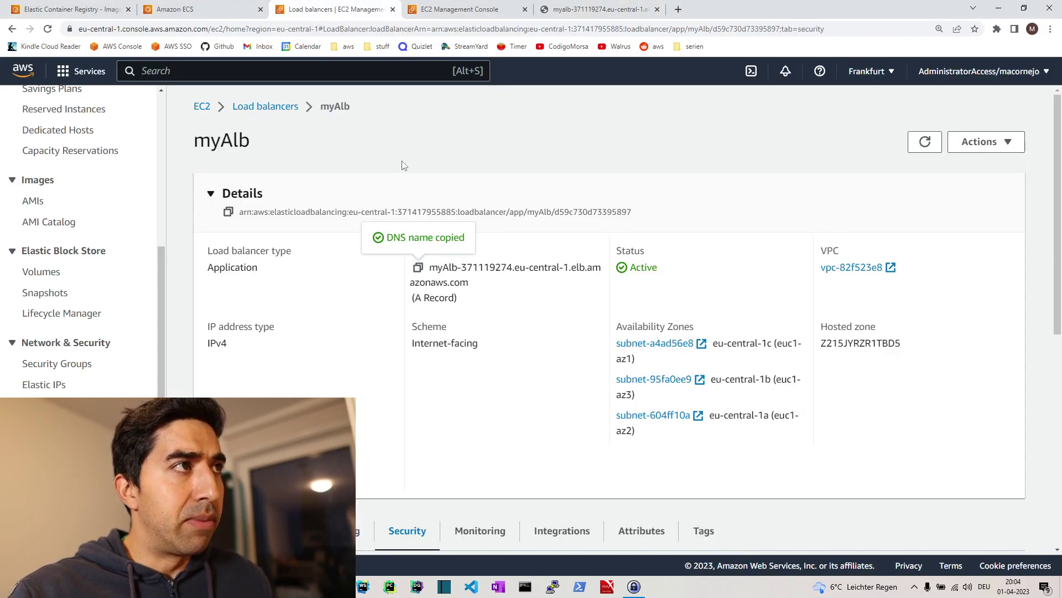
pyautogui.click(217, 7)
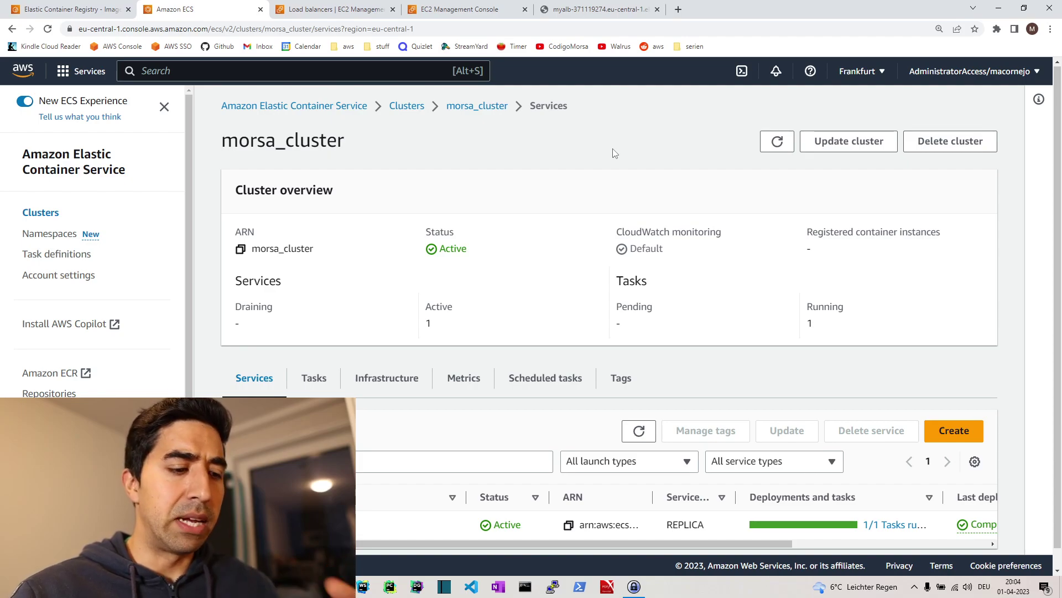
pyautogui.hotkey('ctrl', '1')
pyautogui.press('F11')
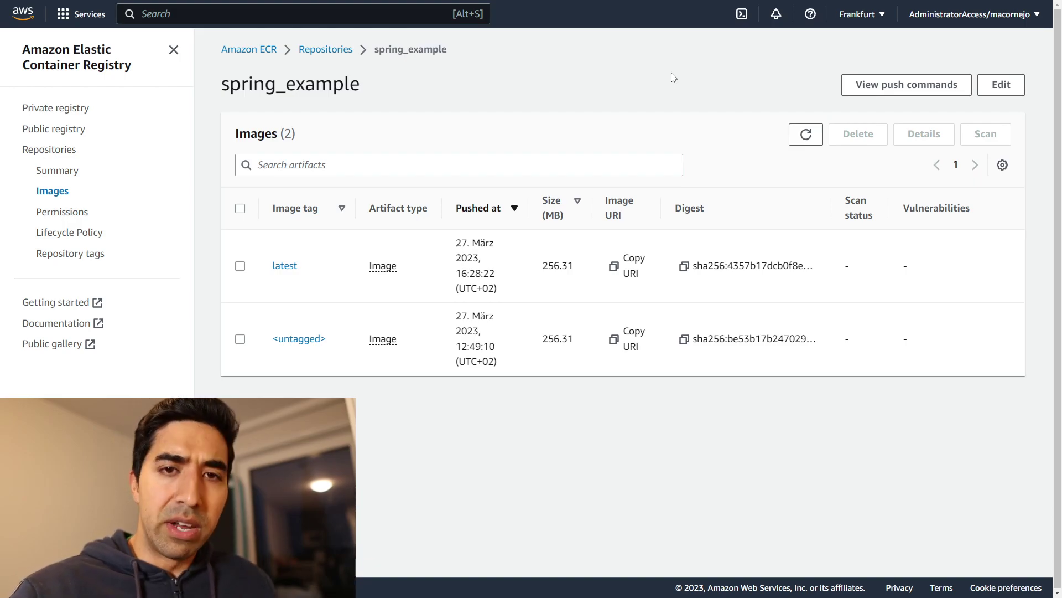
pyautogui.click(335, 54)
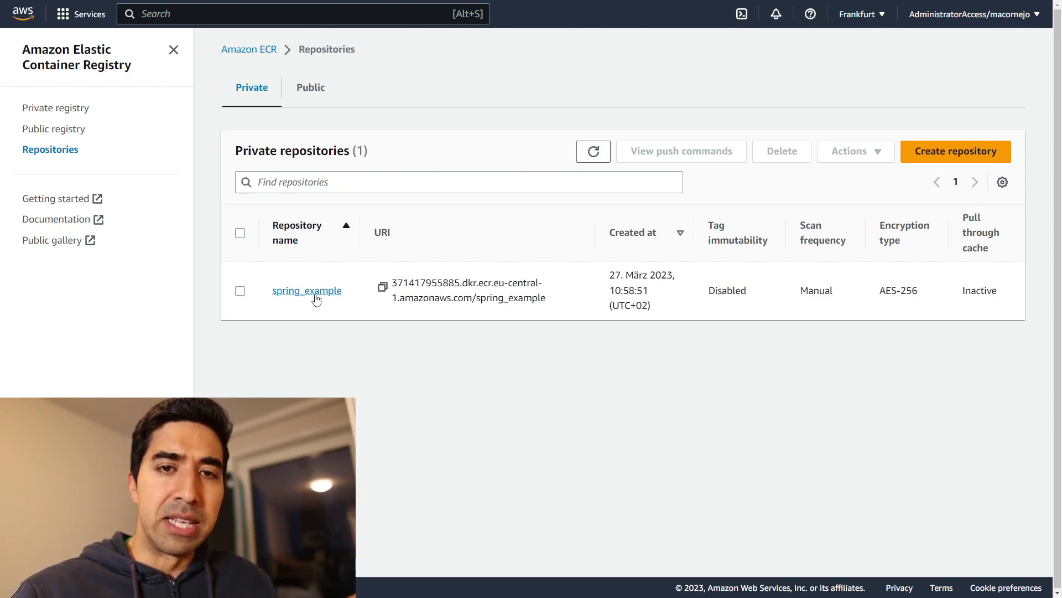
pyautogui.click(317, 293)
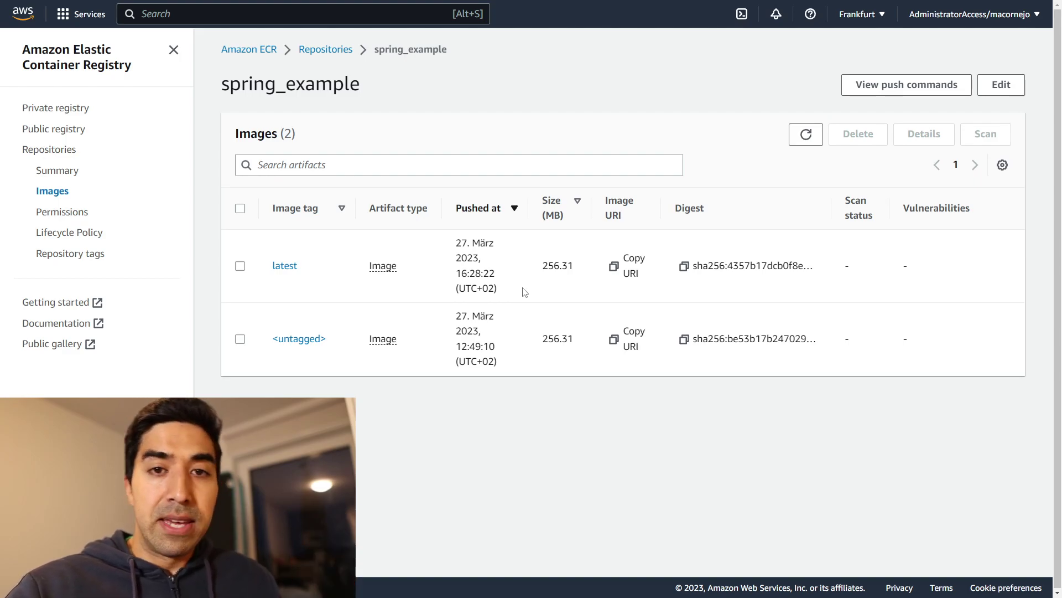
# Review the hello endpoint in IntelliJ IDEA's Controller.java and examine the latest image tag in the browser's spring_example repository.
pyautogui.hotkey('alt', 'Tab')
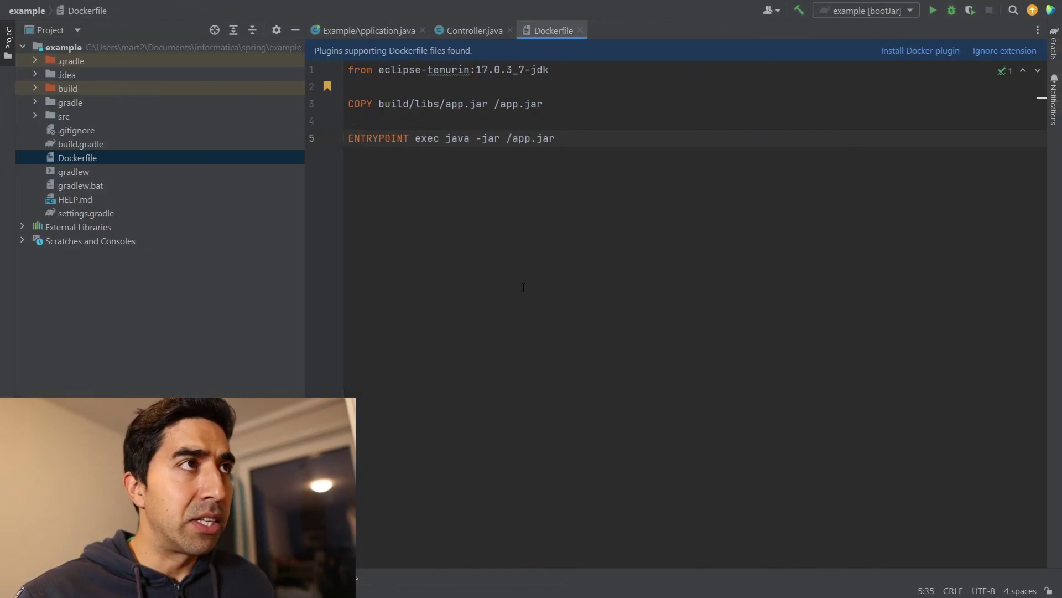
pyautogui.click(475, 31)
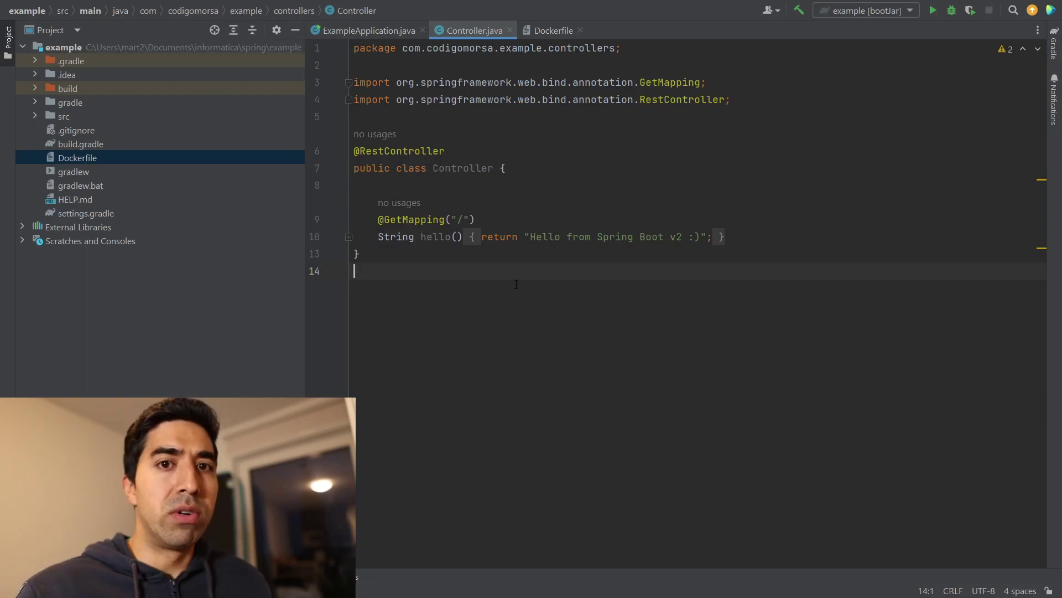
pyautogui.hotkey('alt', 'Tab')
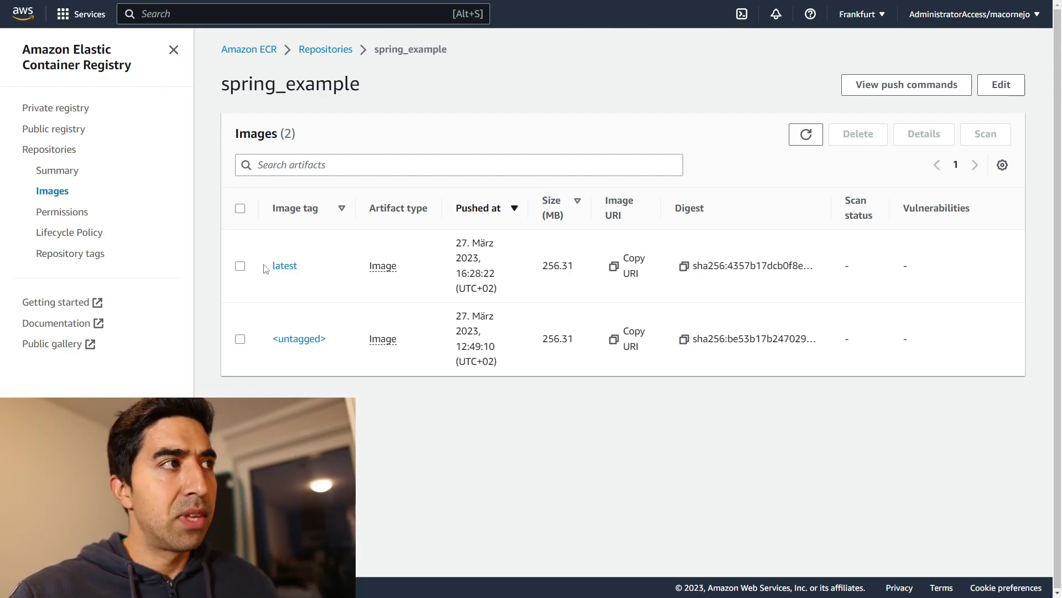
pyautogui.moveTo(265, 269); pyautogui.dragTo(348, 270)
pyautogui.click(324, 271)
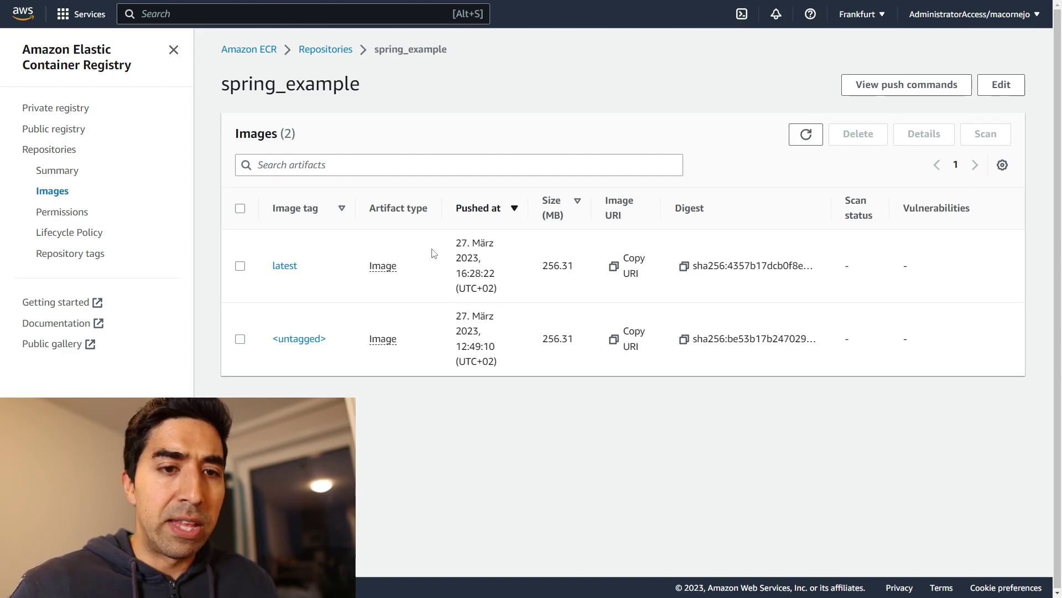
# View the running tasks of morsa_cluster in Amazon ECS and examine the task's status and revision columns.
pyautogui.hotkey('ctrl', 'Tab')
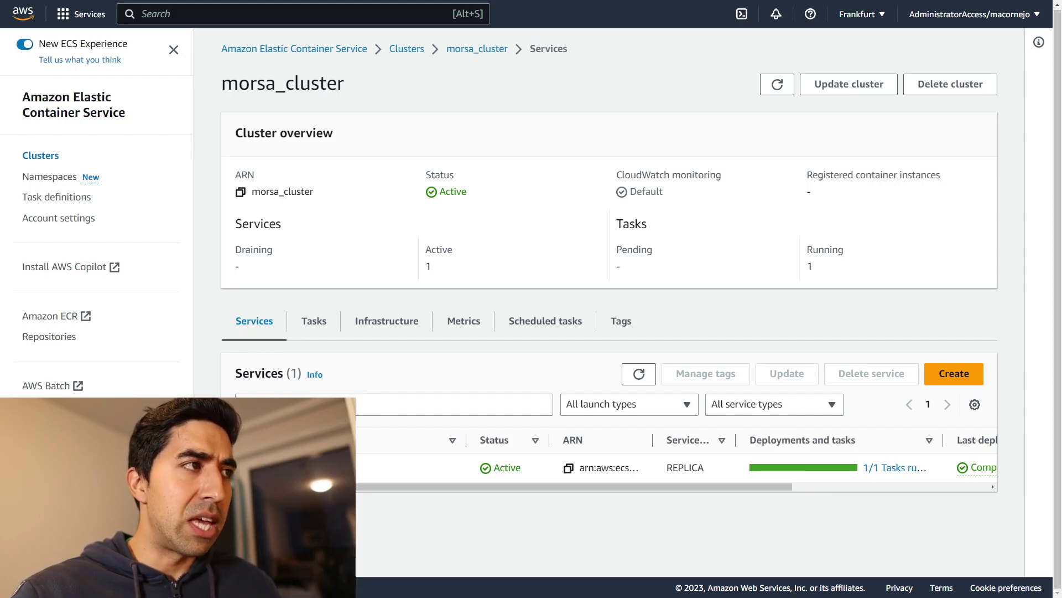
pyautogui.click(304, 321)
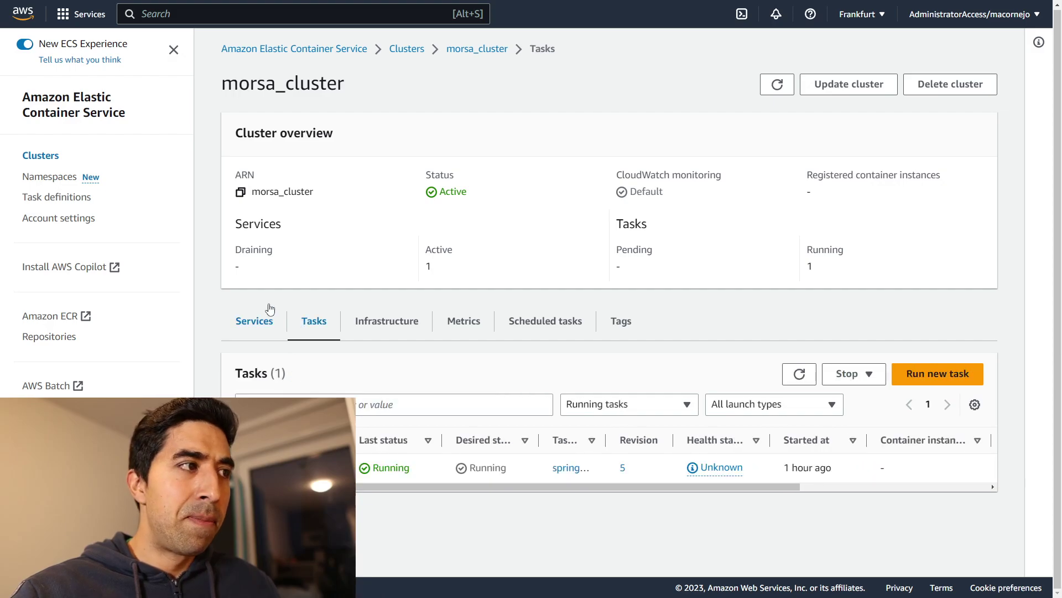
pyautogui.moveTo(354, 440); pyautogui.dragTo(490, 439)
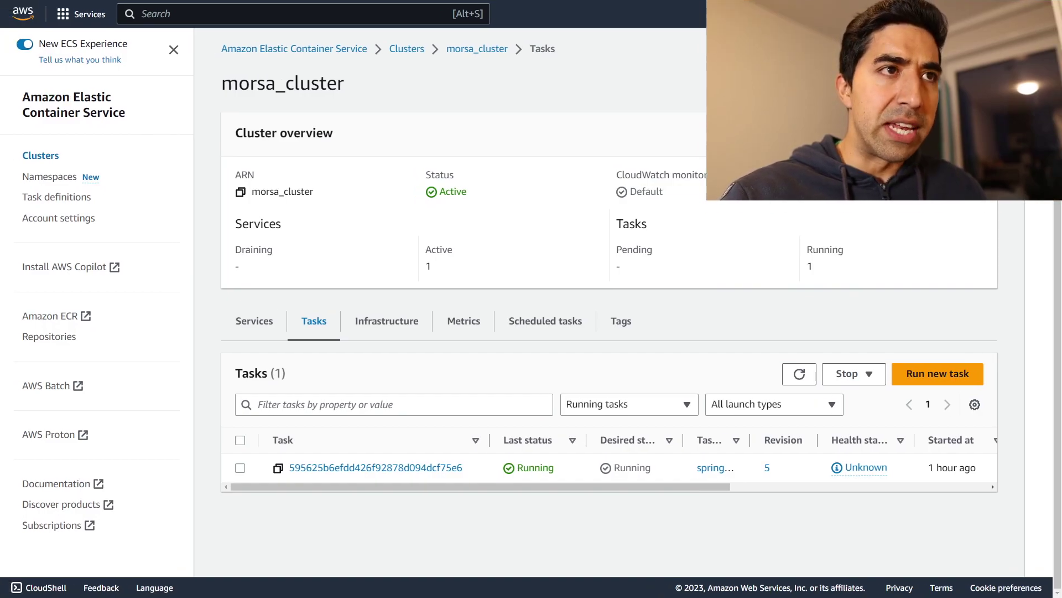
# Open the JSON of revision 5 of the spring_app task definition.
pyautogui.click(31, 203)
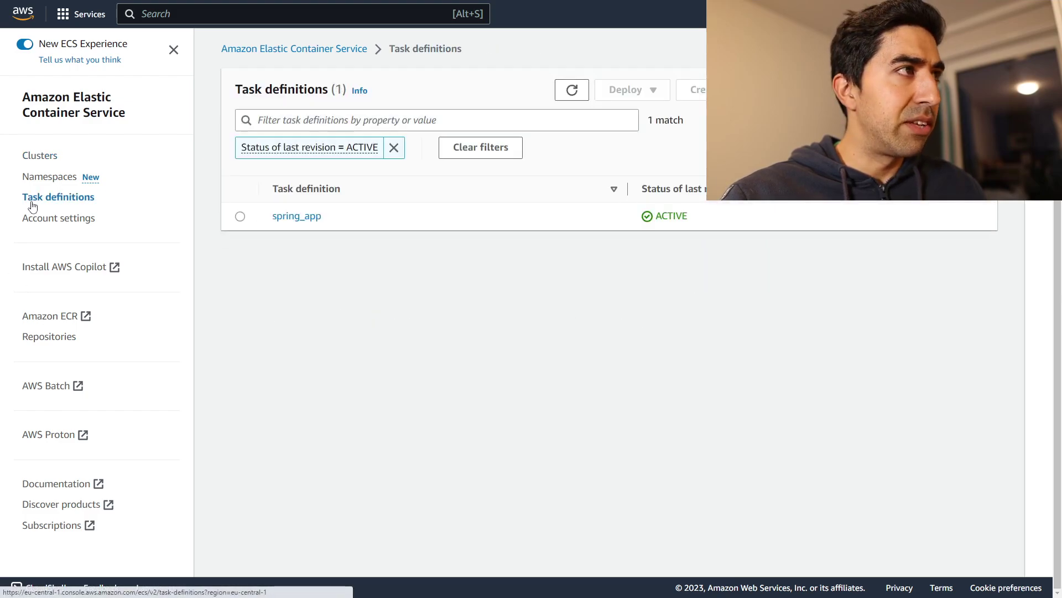
pyautogui.click(314, 221)
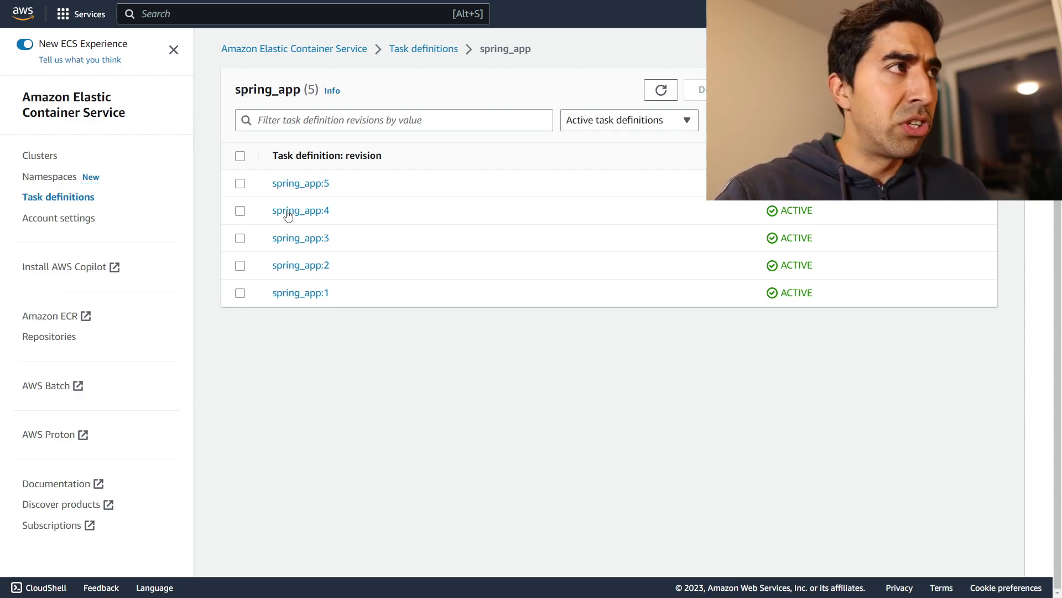
pyautogui.click(307, 185)
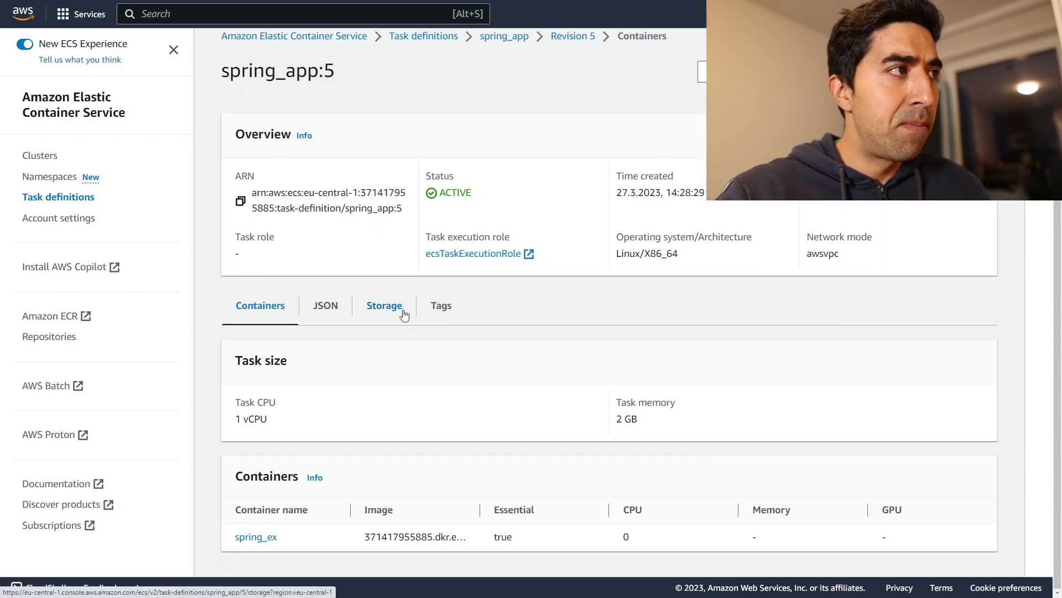
pyautogui.click(343, 310)
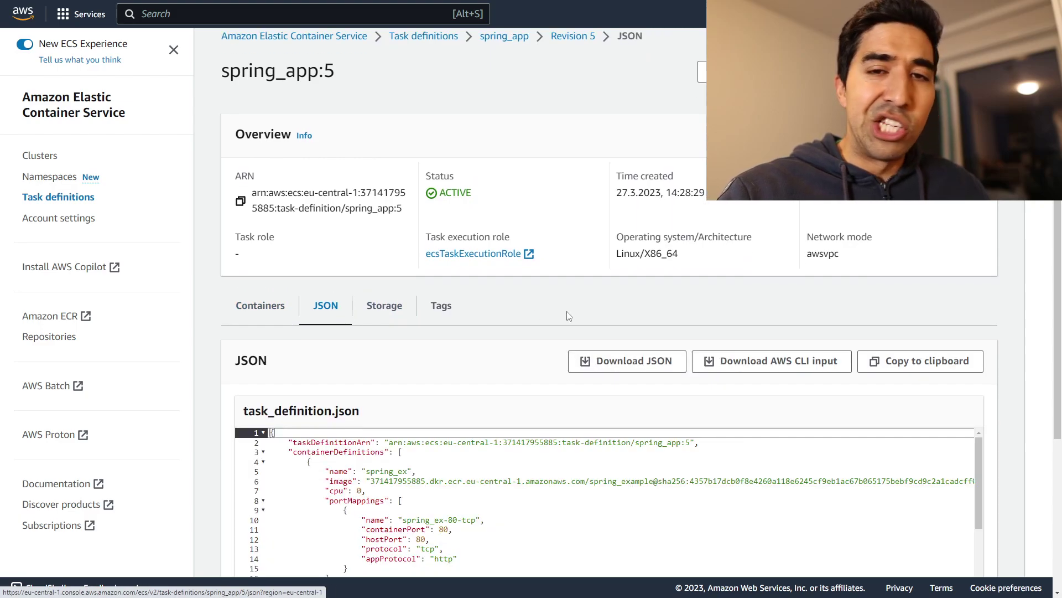
# Look through task_definition.json from start to end and enlarge the page to read its container settings.
pyautogui.scroll(-2, 877, 250)
pyautogui.scroll(-2, 1019, 245)
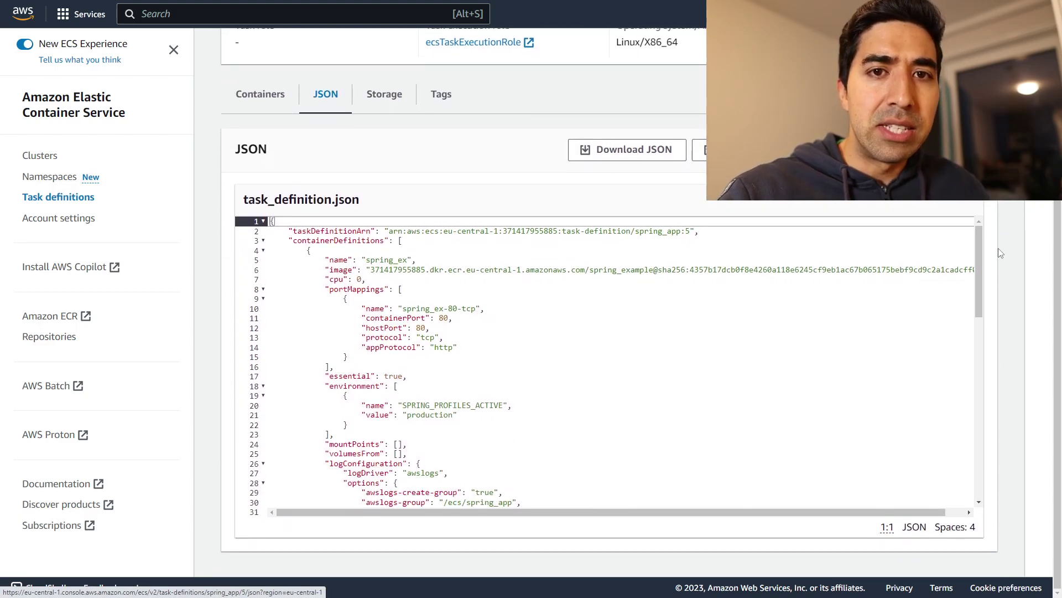
pyautogui.moveTo(975, 233); pyautogui.dragTo(976, 484)
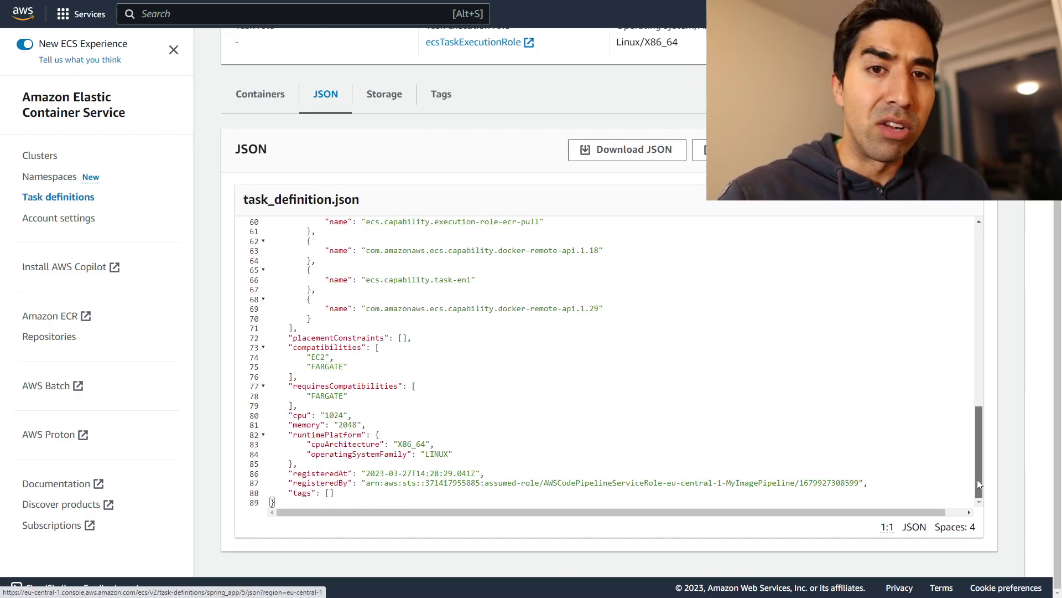
pyautogui.moveTo(978, 470); pyautogui.dragTo(978, 276)
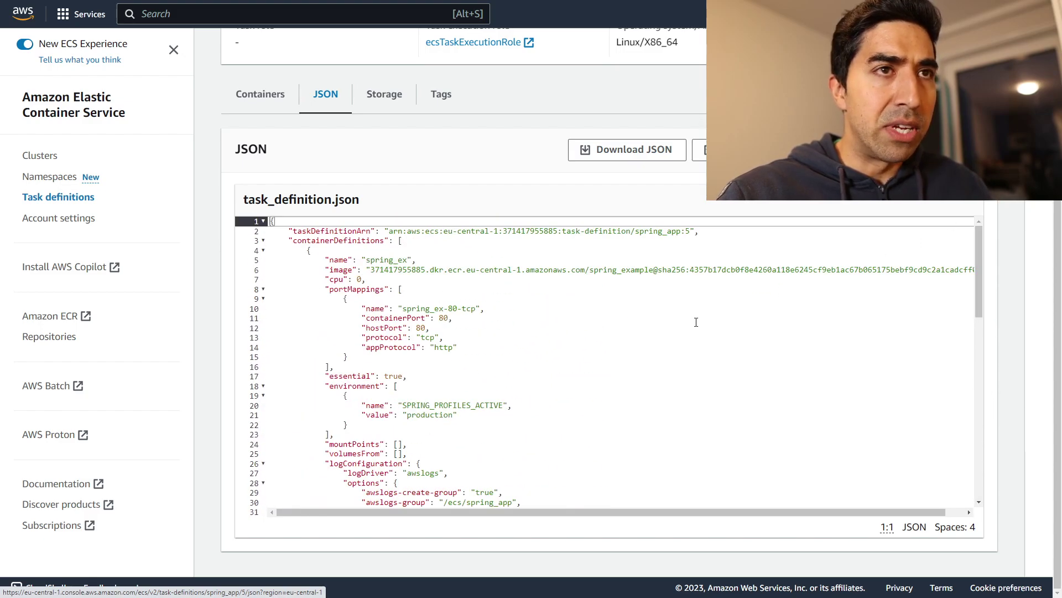
pyautogui.click(548, 318)
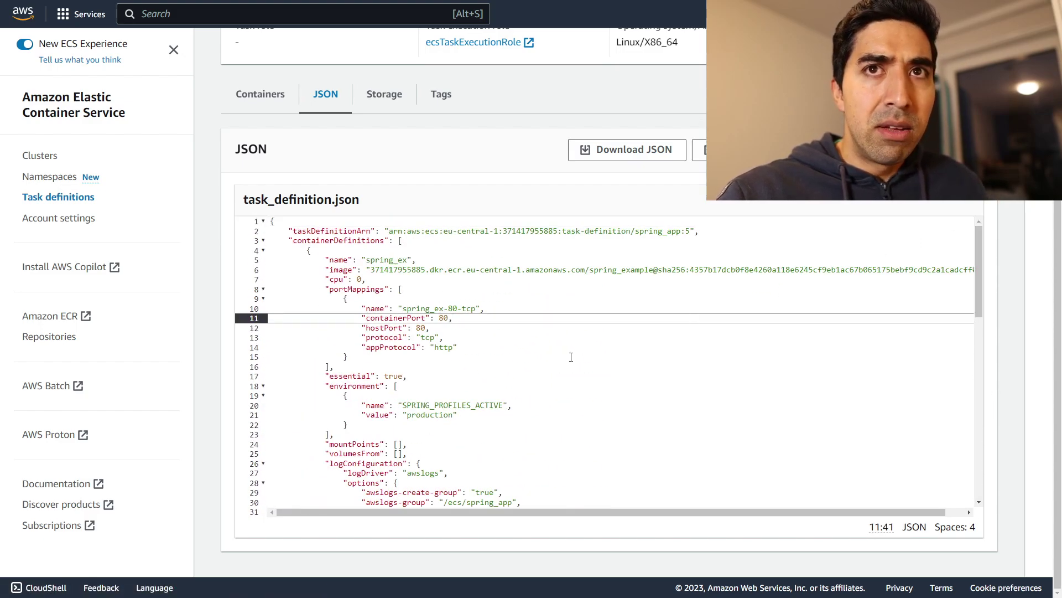
pyautogui.hotkey('ctrl', '+')
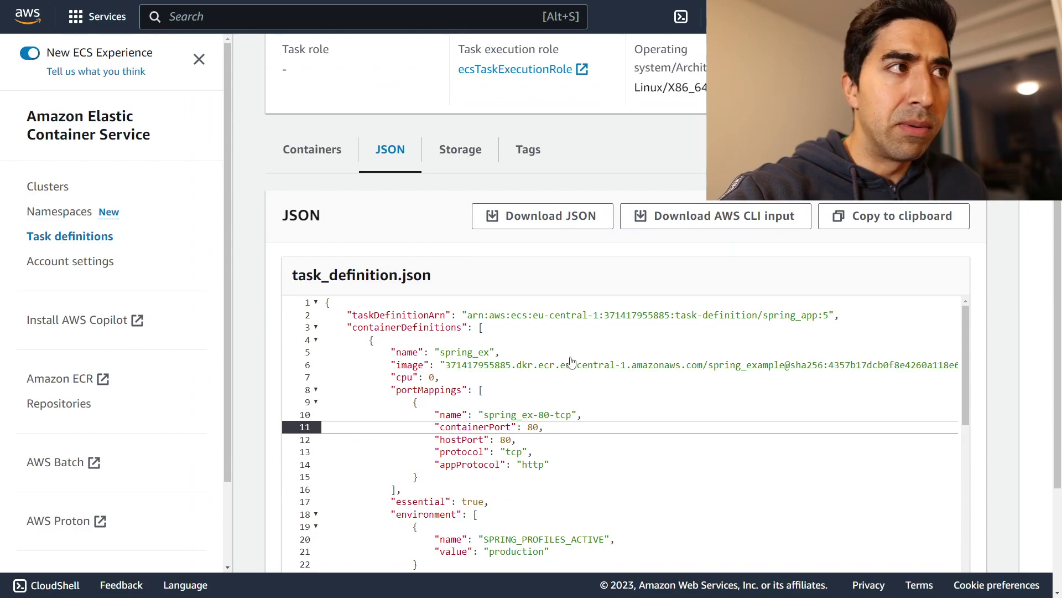
pyautogui.hotkey('ctrl', '+')
pyautogui.hotkey('ctrl', '+')
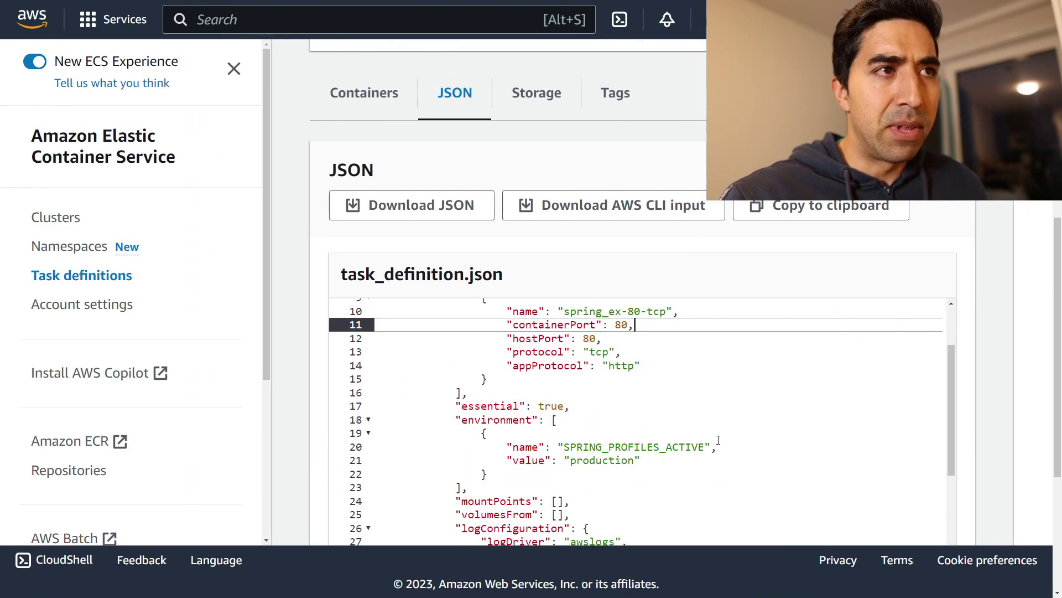
pyautogui.scroll(3, 645, 319)
pyautogui.scroll(-5, 1010, 334)
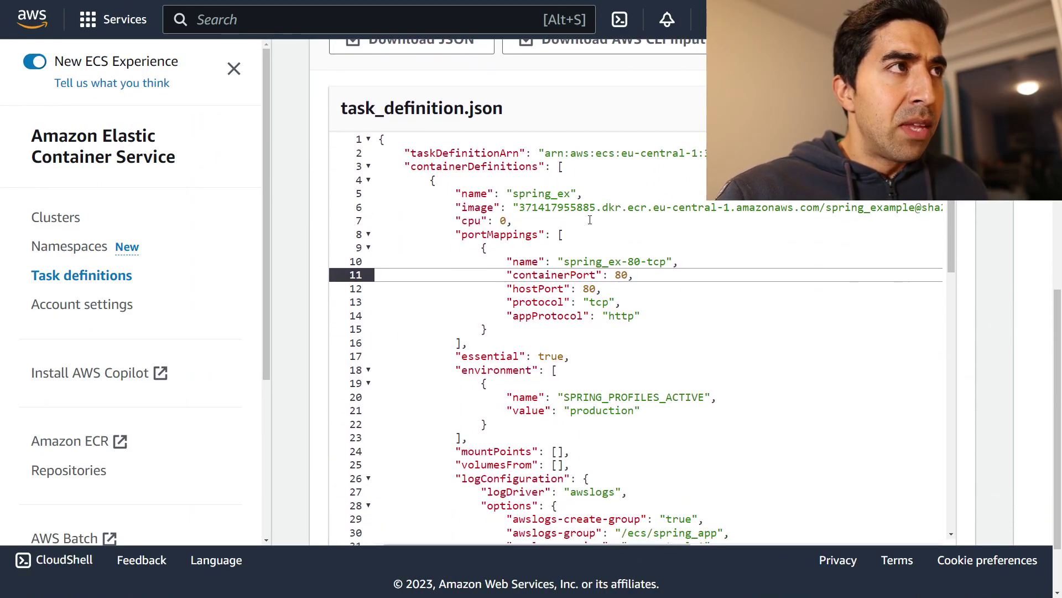
# Examine the containerDefinitions section of the JSON and the spring_ex container name.
pyautogui.doubleClick(489, 166)
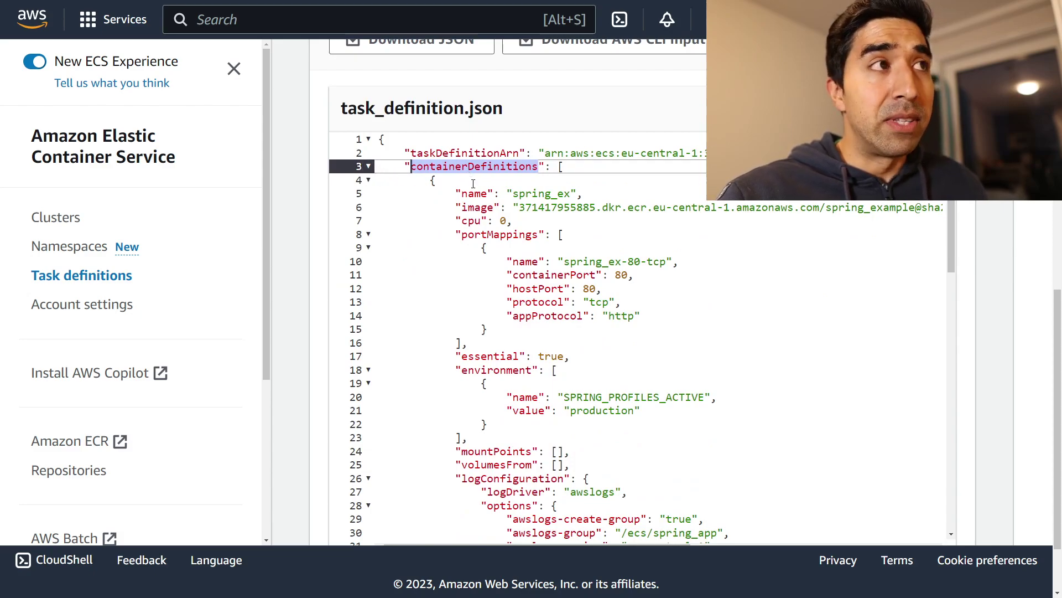
pyautogui.doubleClick(530, 195)
pyautogui.hscroll(2, 483, 244)
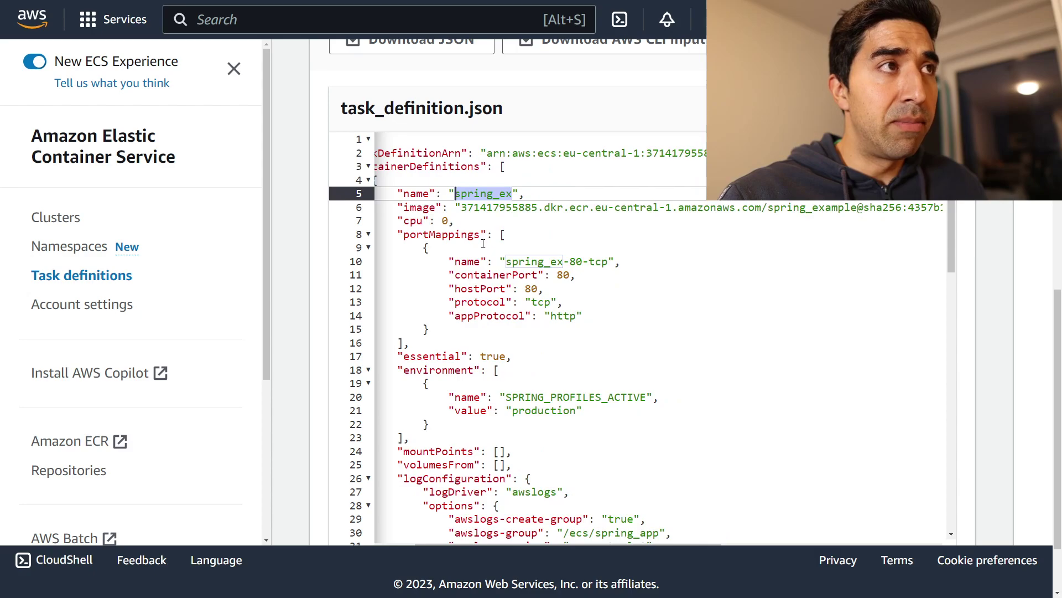
pyautogui.hscroll(-2, 482, 243)
# Examine the full image URI in the container definition, from the registry address to the sha256 digest.
pyautogui.moveTo(519, 206); pyautogui.dragTo(744, 207)
pyautogui.hotkey('ctrl', '-')
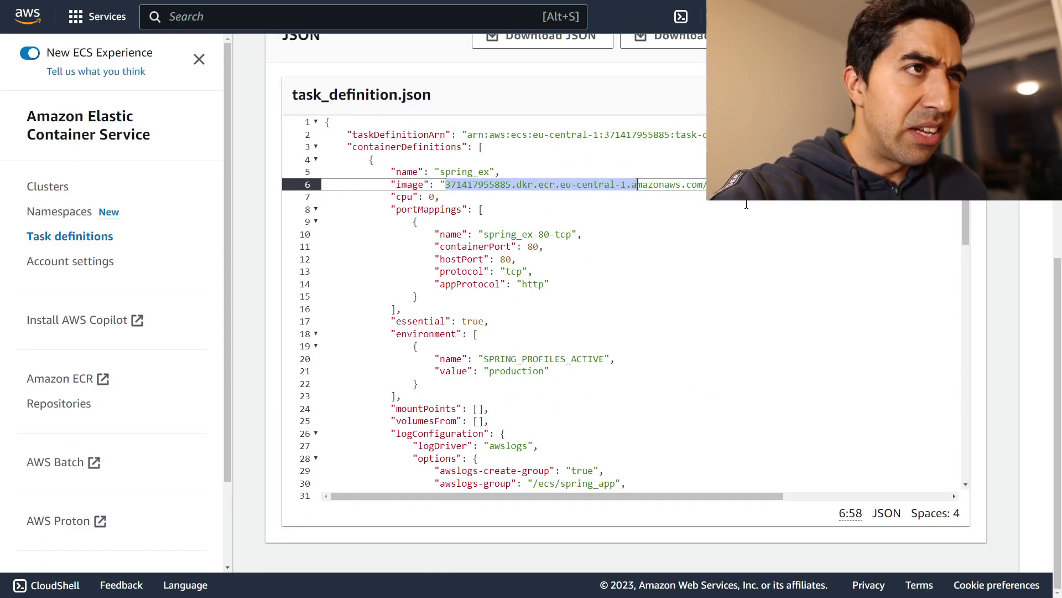
pyautogui.click(456, 185)
pyautogui.moveTo(446, 187); pyautogui.dragTo(633, 186)
pyautogui.click(619, 187)
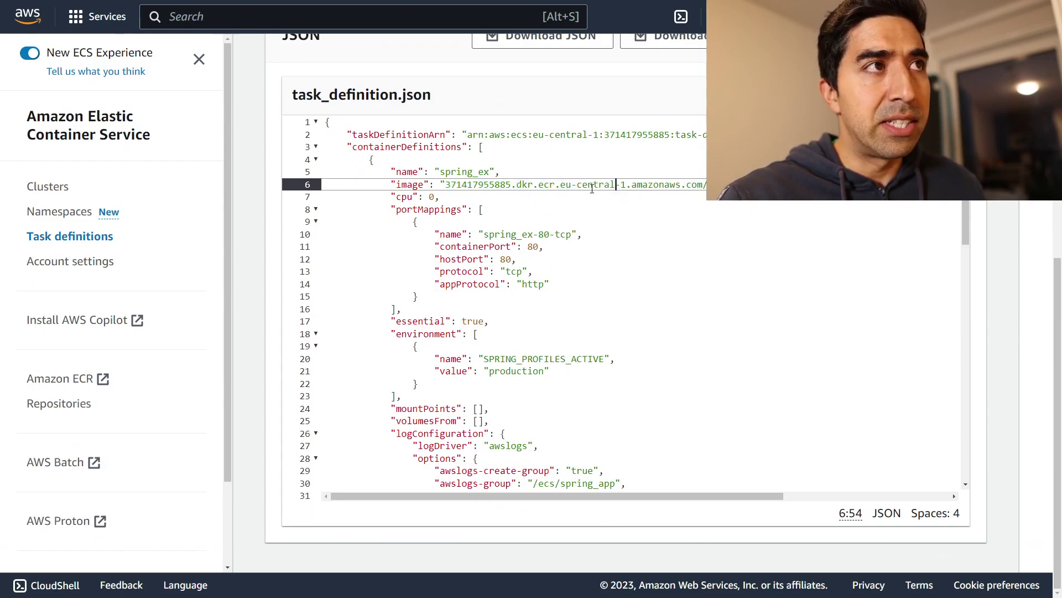
pyautogui.click(563, 186)
pyautogui.click(526, 184)
pyautogui.click(470, 185)
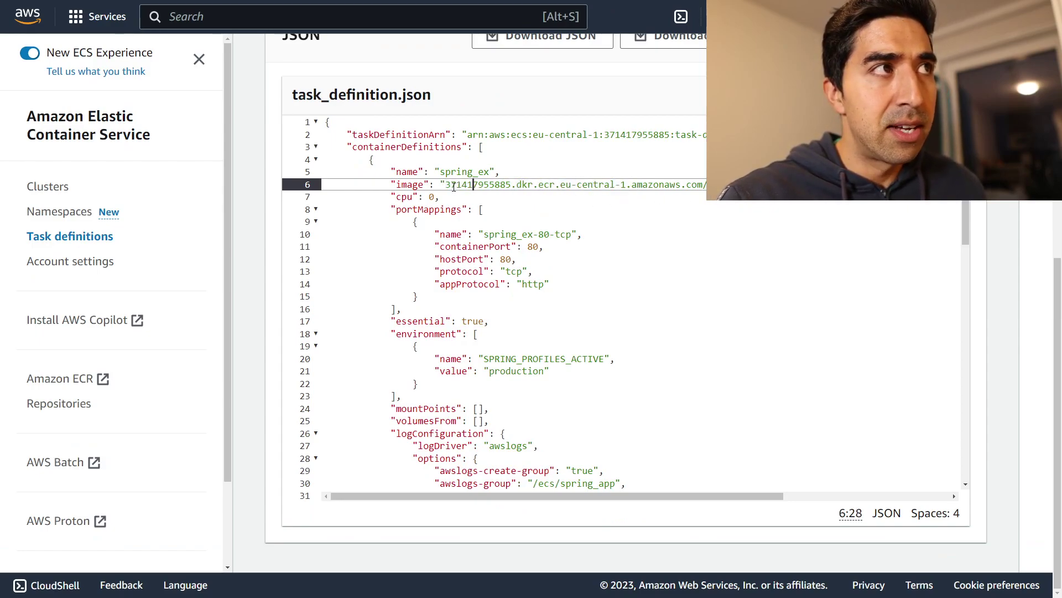
pyautogui.moveTo(445, 185); pyautogui.dragTo(962, 185)
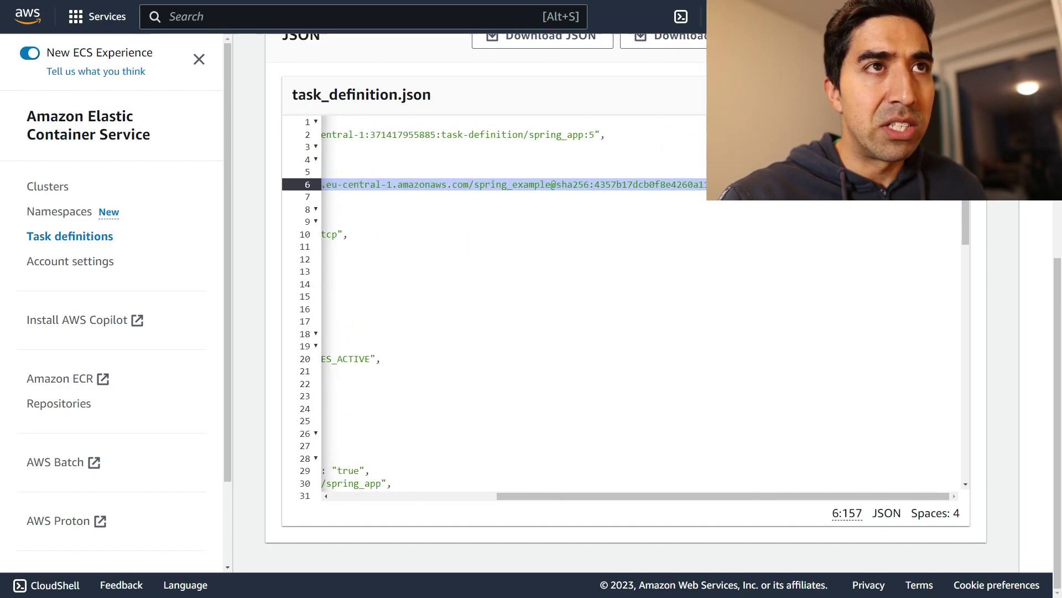
pyautogui.moveTo(764, 497); pyautogui.dragTo(582, 504)
# Compare the image reference in the task definition with the latest image's tag and digest in the spring_example repository.
pyautogui.hotkey('ctrl', 'Tab')
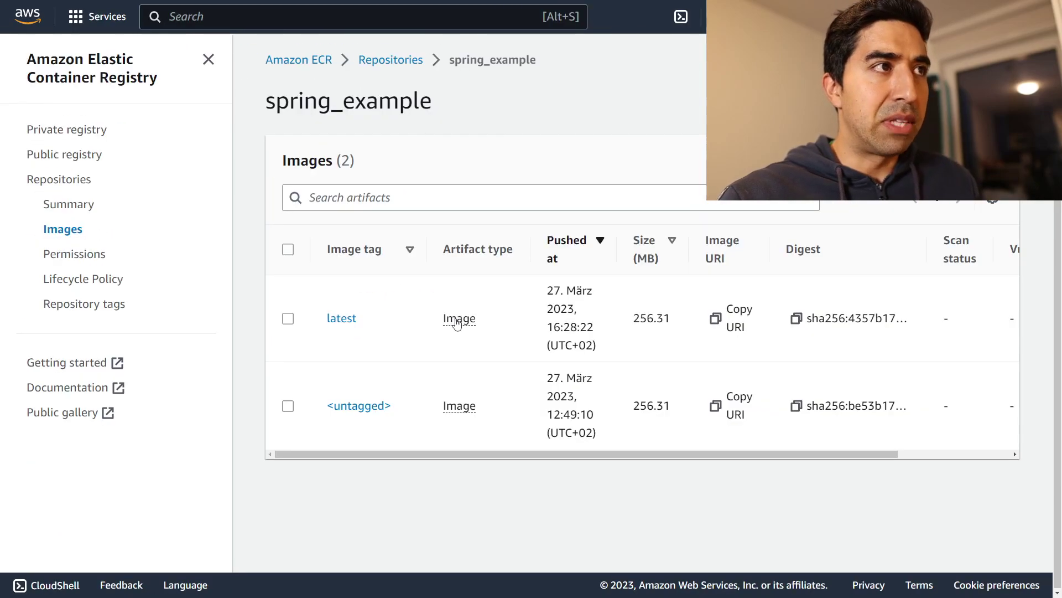
pyautogui.click(355, 318)
pyautogui.hotkey('ctrl', 'shift', 'Tab')
pyautogui.click(827, 184)
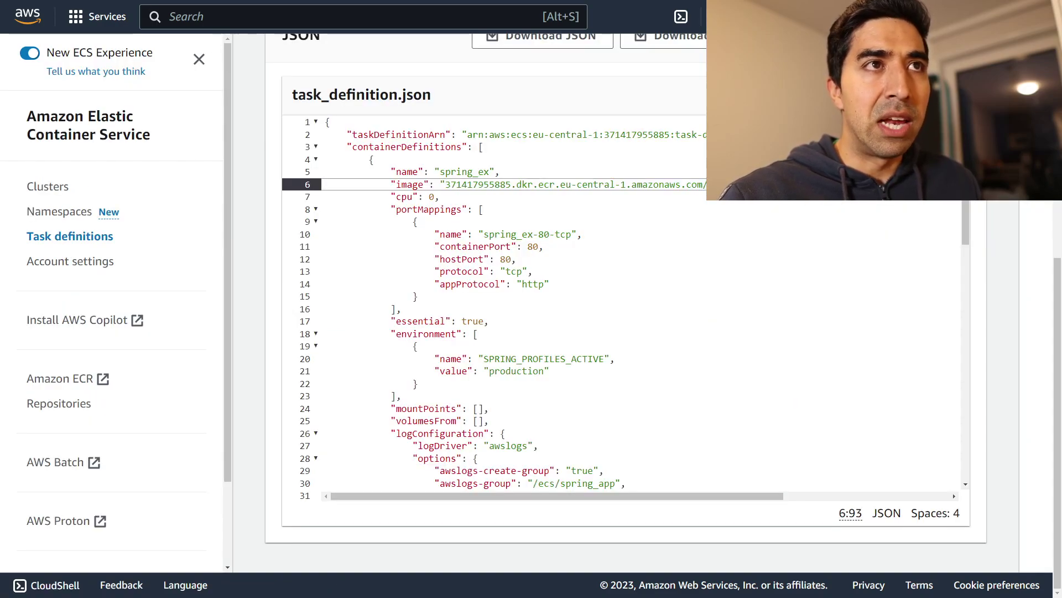
pyautogui.hotkey('ctrl', 'Tab')
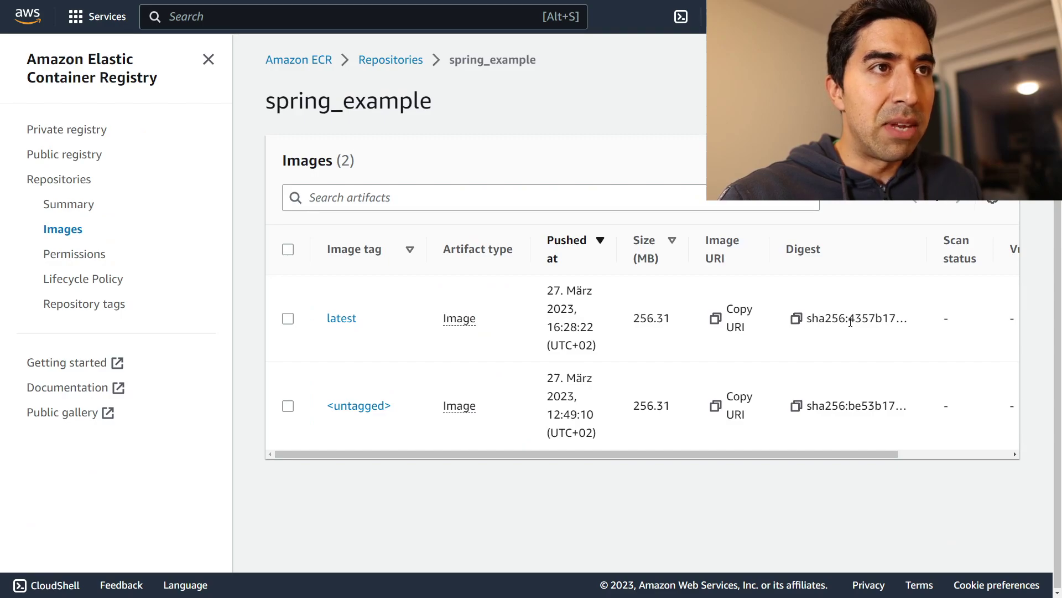
# Check the first characters of the latest image's sha256 digest against the image line in task_definition.json.
pyautogui.moveTo(856, 319); pyautogui.dragTo(871, 318)
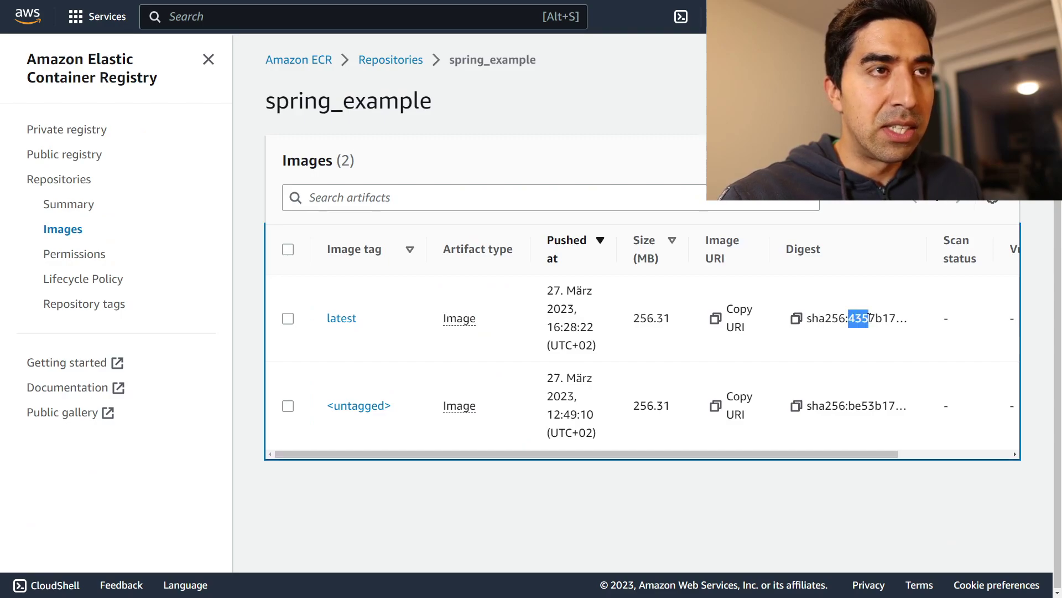
pyautogui.hotkey('ctrl', 'shift', 'Tab')
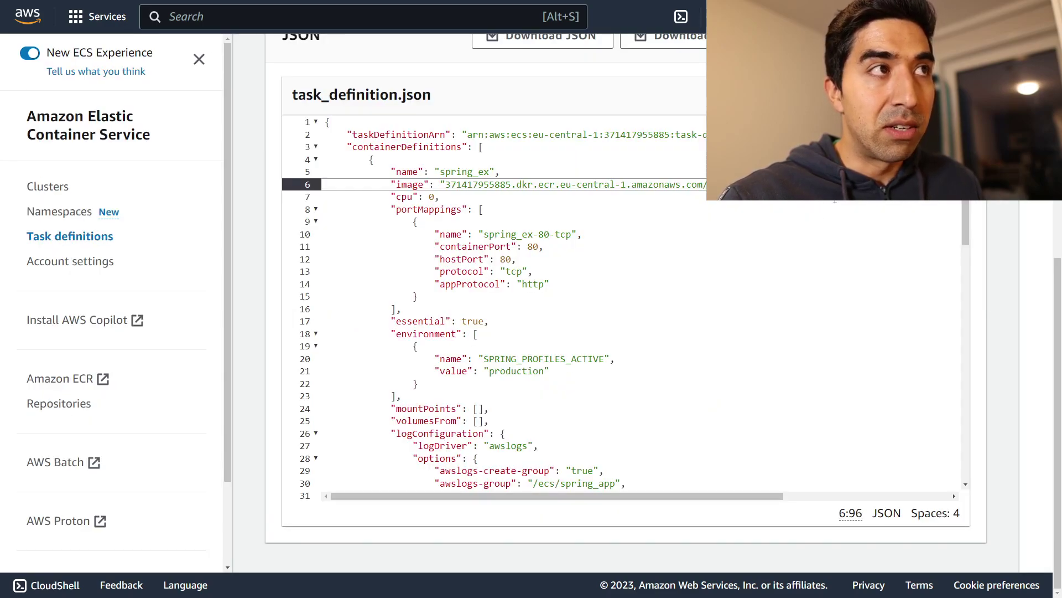
pyautogui.hotkey('ctrl', 'Tab')
pyautogui.doubleClick(827, 319)
pyautogui.hotkey('ctrl', 'shift', 'Tab')
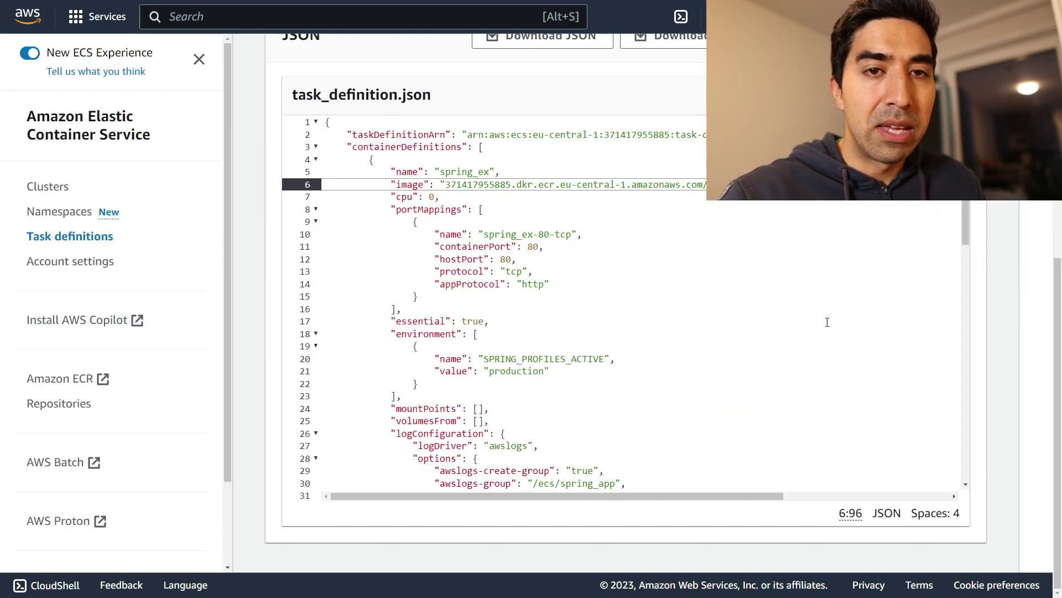
# Examine the portMappings block in task_definition.json, including the containerPort and hostPort values.
pyautogui.click(411, 198)
pyautogui.moveTo(393, 197); pyautogui.dragTo(402, 310)
pyautogui.scroll(-4, 417, 388)
pyautogui.scroll(4, 417, 447)
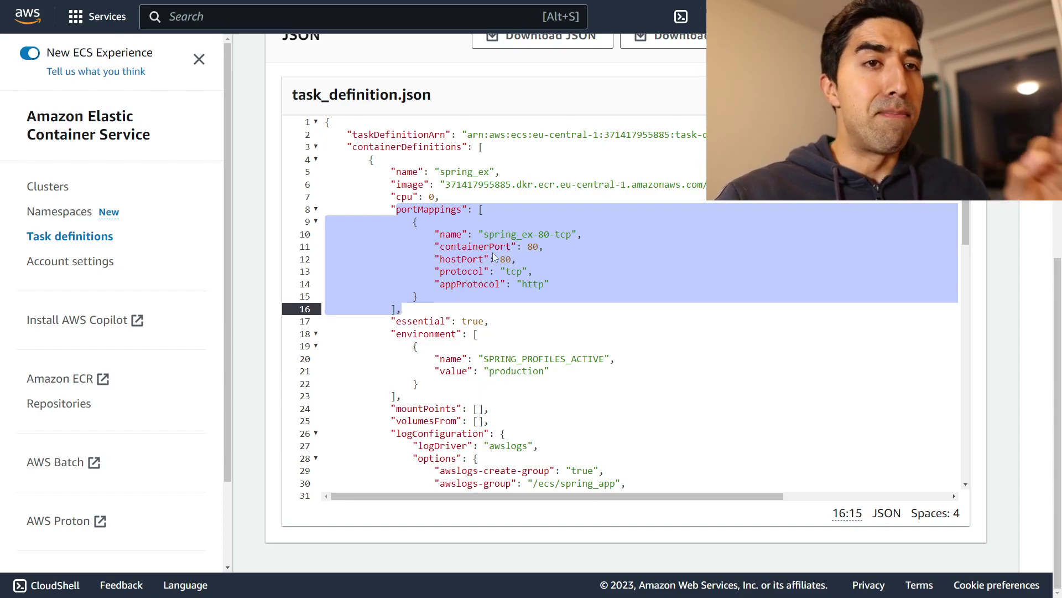
pyautogui.doubleClick(532, 247)
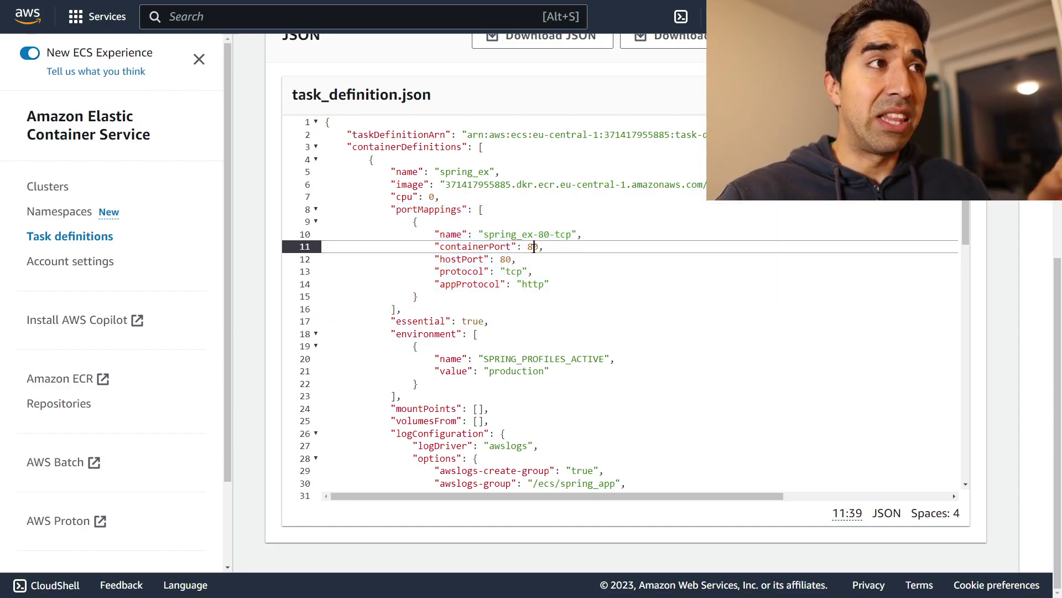
pyautogui.doubleClick(506, 260)
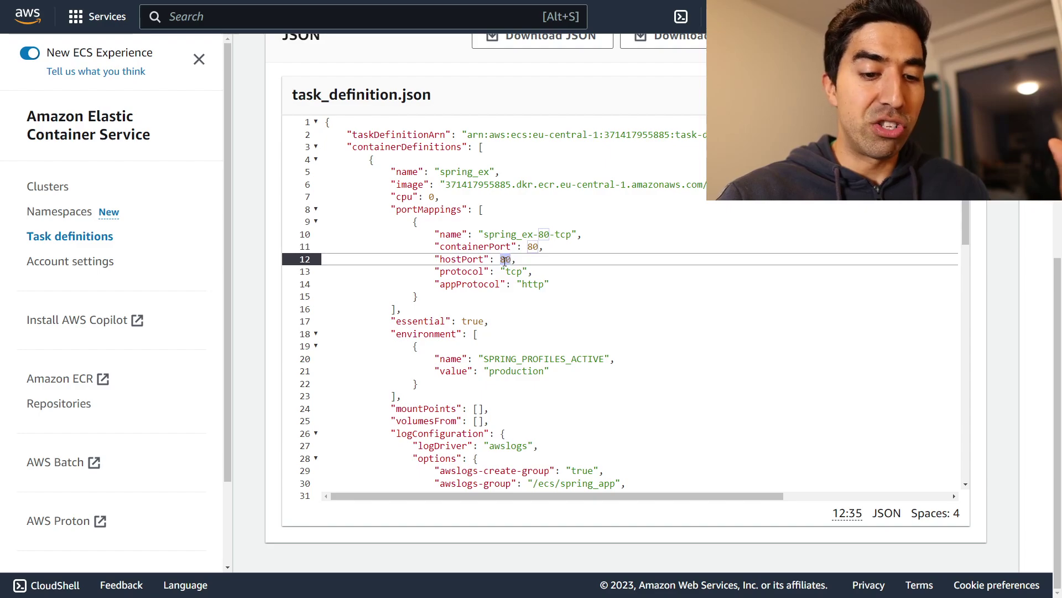
pyautogui.doubleClick(465, 259)
pyautogui.scroll(-2, 469, 268)
pyautogui.scroll(2, 469, 268)
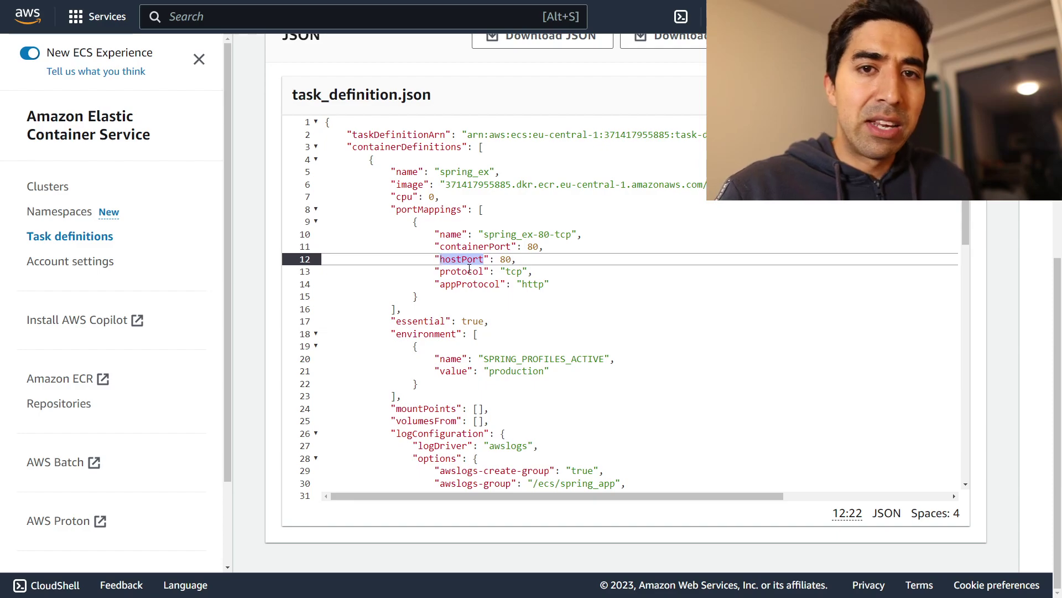
# Examine the container's environment block, including the SPRING_PROFILES_ACTIVE variable and its value.
pyautogui.scroll(-2, 469, 268)
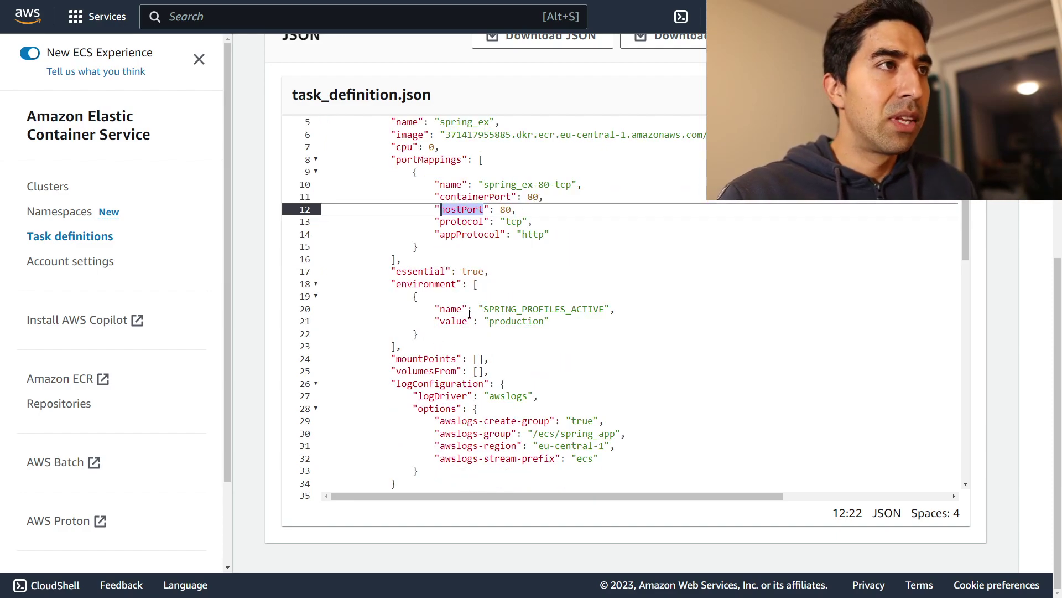
pyautogui.doubleClick(521, 248)
pyautogui.scroll(-2, 521, 248)
pyautogui.click(486, 249)
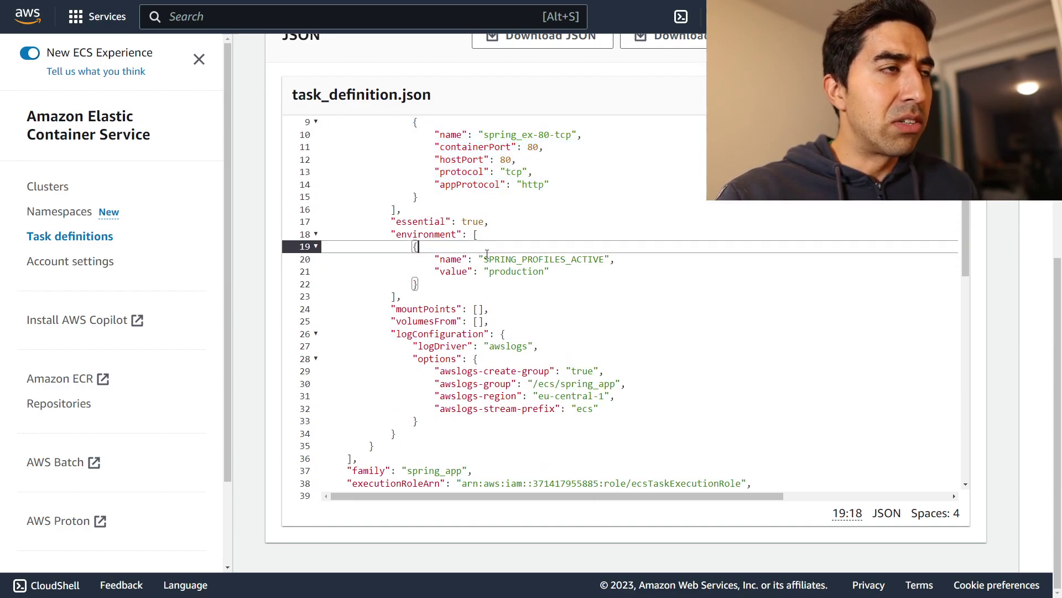
pyautogui.moveTo(391, 239); pyautogui.dragTo(422, 300)
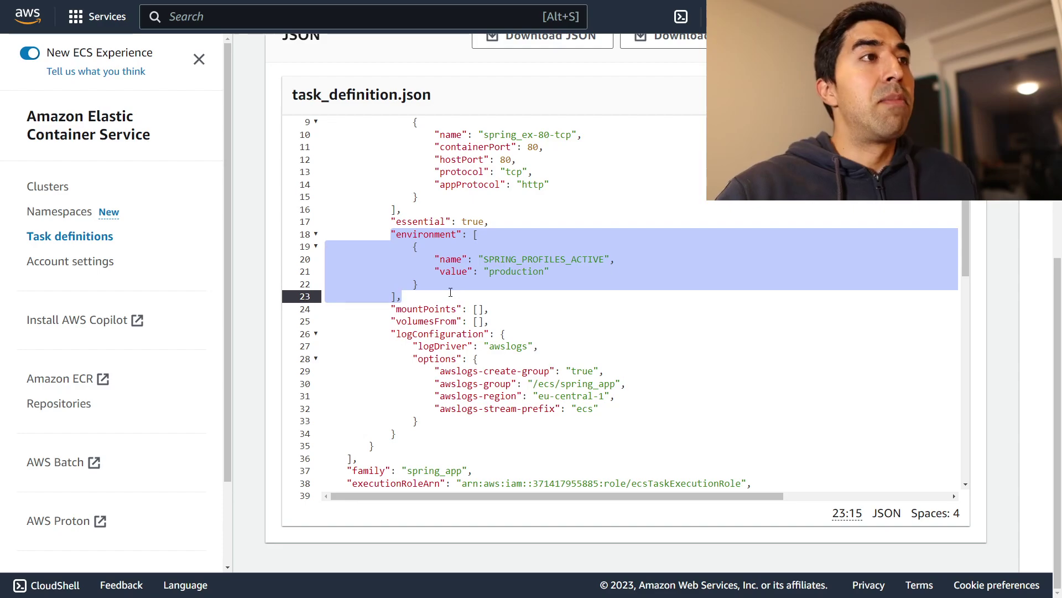
pyautogui.doubleClick(524, 260)
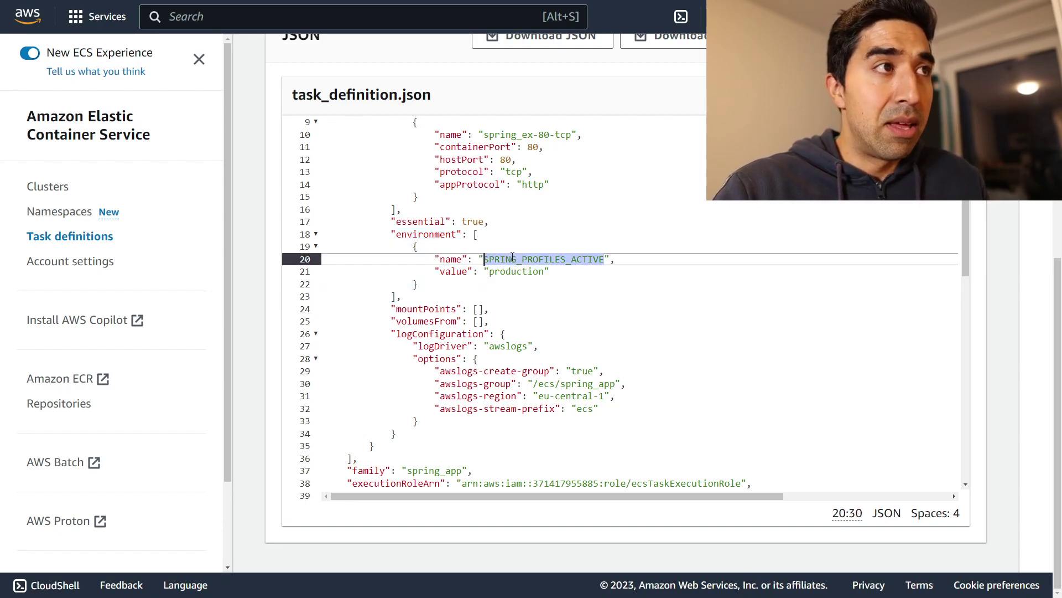
pyautogui.doubleClick(520, 272)
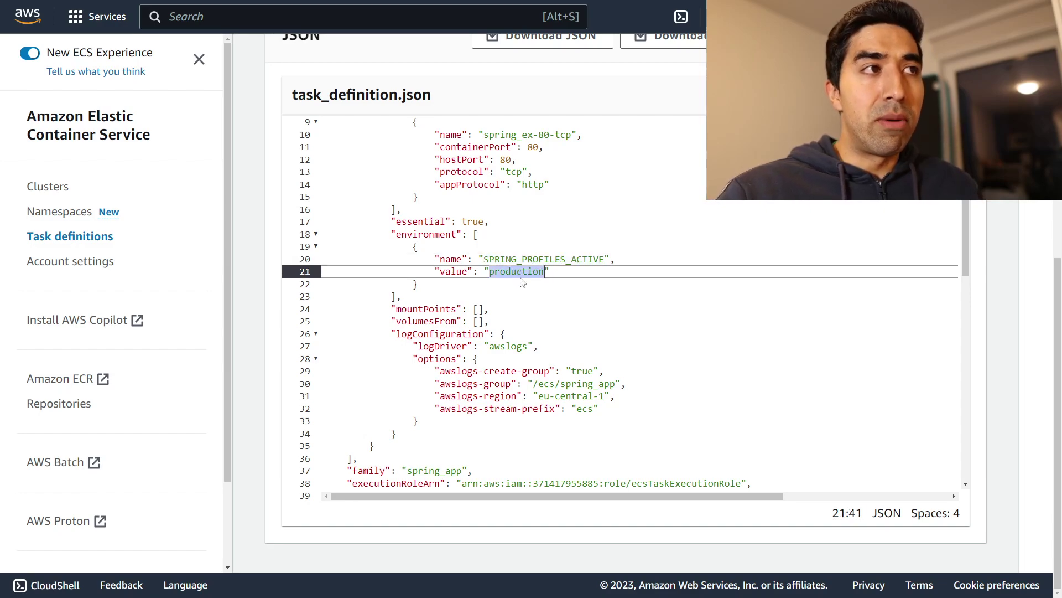
# Review the logConfiguration block and the family, execution role and network mode entries that follow it.
pyautogui.scroll(-3, 575, 358)
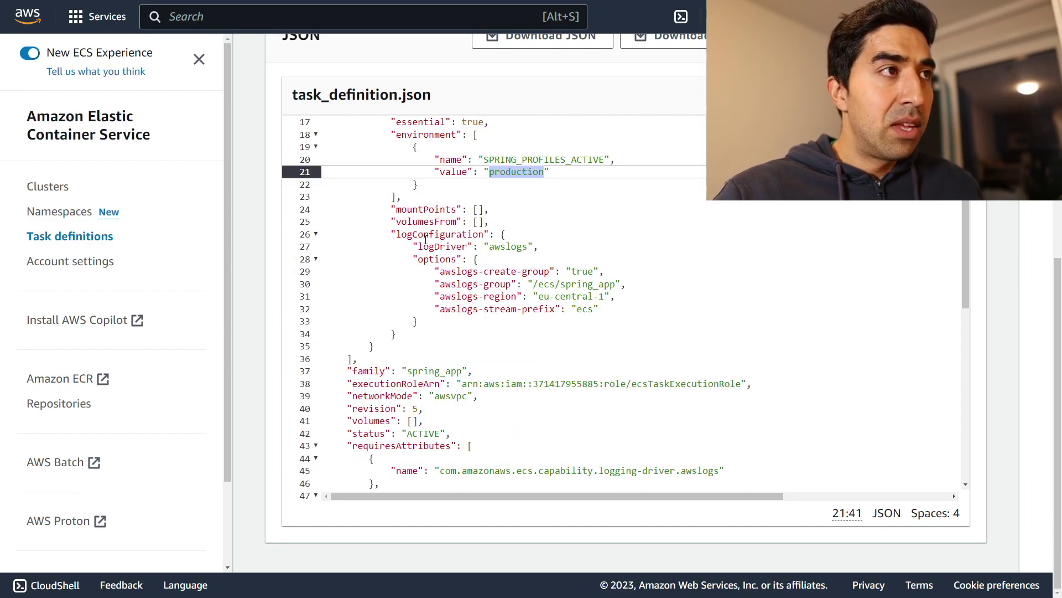
pyautogui.moveTo(423, 234); pyautogui.dragTo(470, 331)
pyautogui.click(470, 330)
pyautogui.scroll(-3, 471, 331)
pyautogui.moveTo(348, 269); pyautogui.dragTo(358, 294)
pyautogui.click(476, 382)
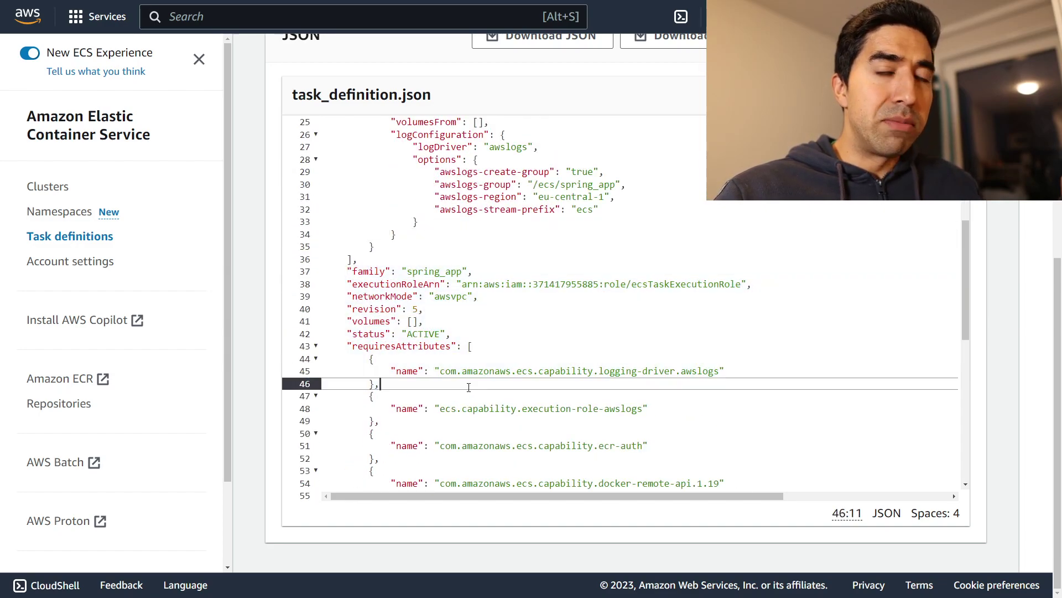
# Examine the task's cpu and memory allocation and the runtimePlatform settings at the end of task_definition.json.
pyautogui.scroll(-2, 480, 393)
pyautogui.scroll(-10, 476, 379)
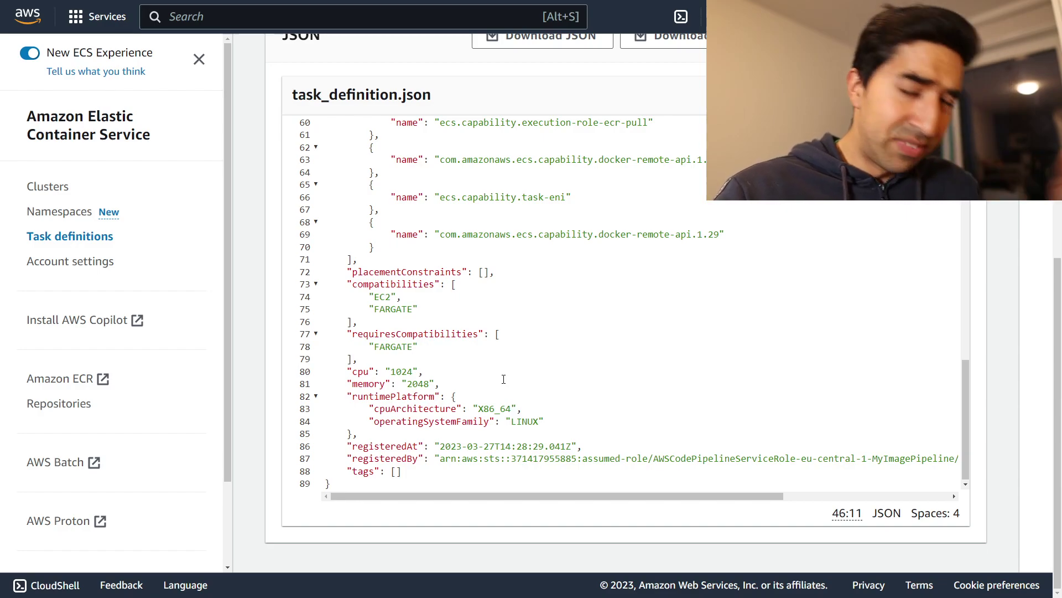
pyautogui.doubleClick(420, 383)
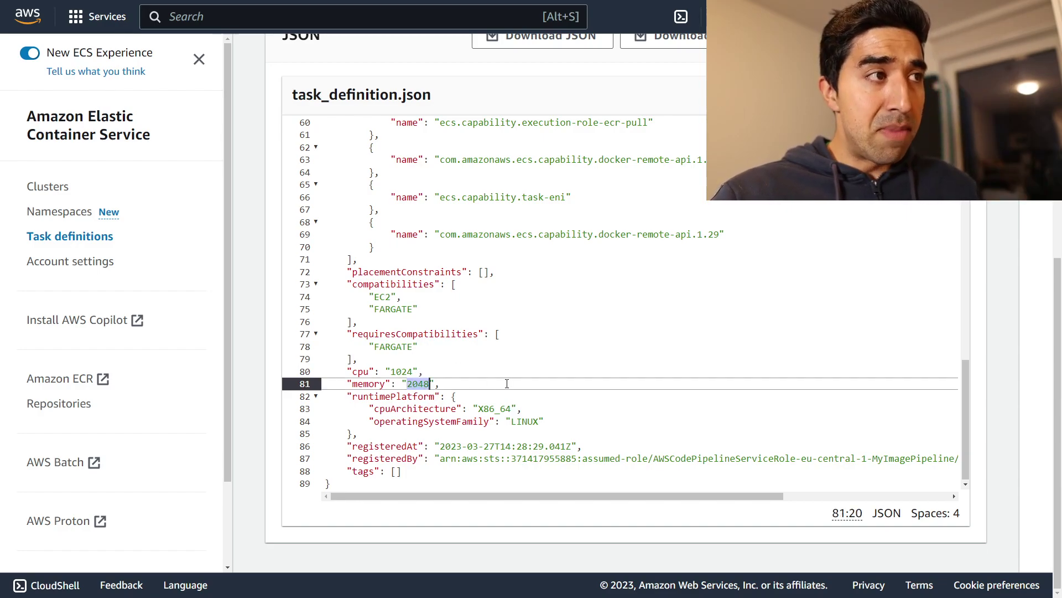
pyautogui.doubleClick(397, 371)
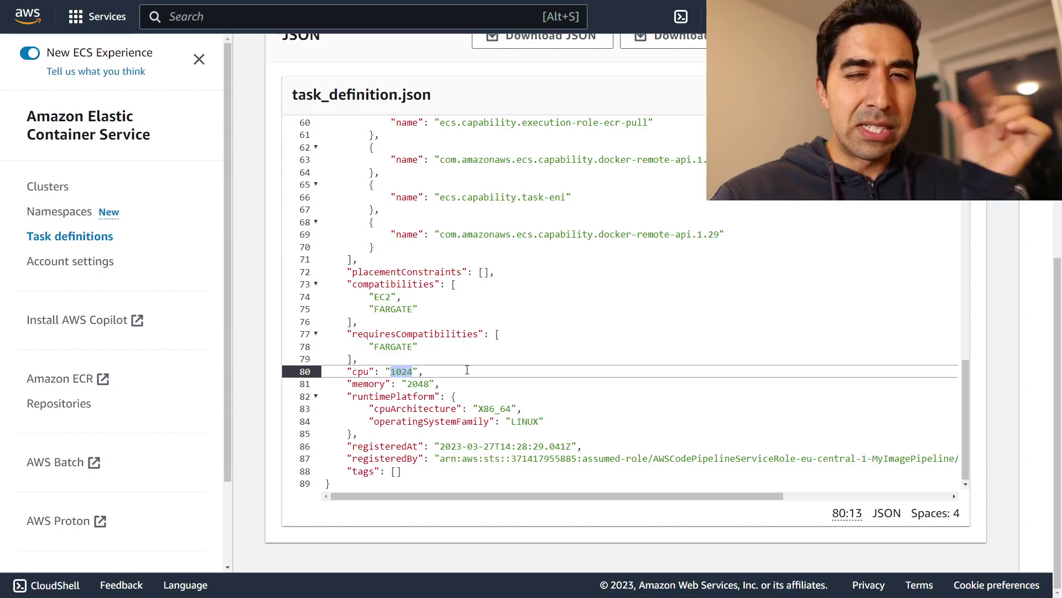
pyautogui.click(517, 421)
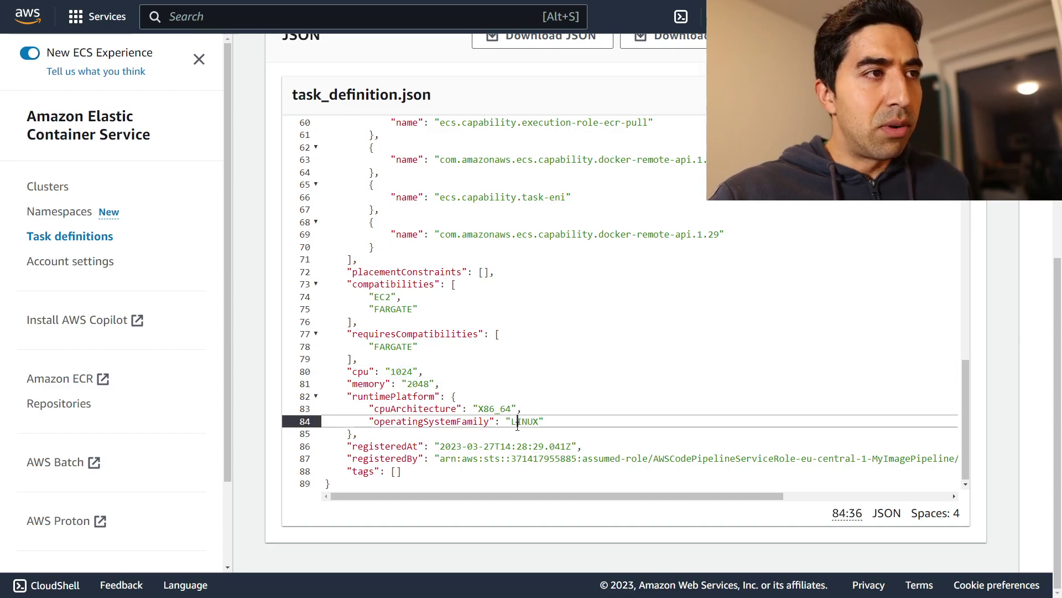
pyautogui.doubleClick(495, 408)
pyautogui.click(691, 374)
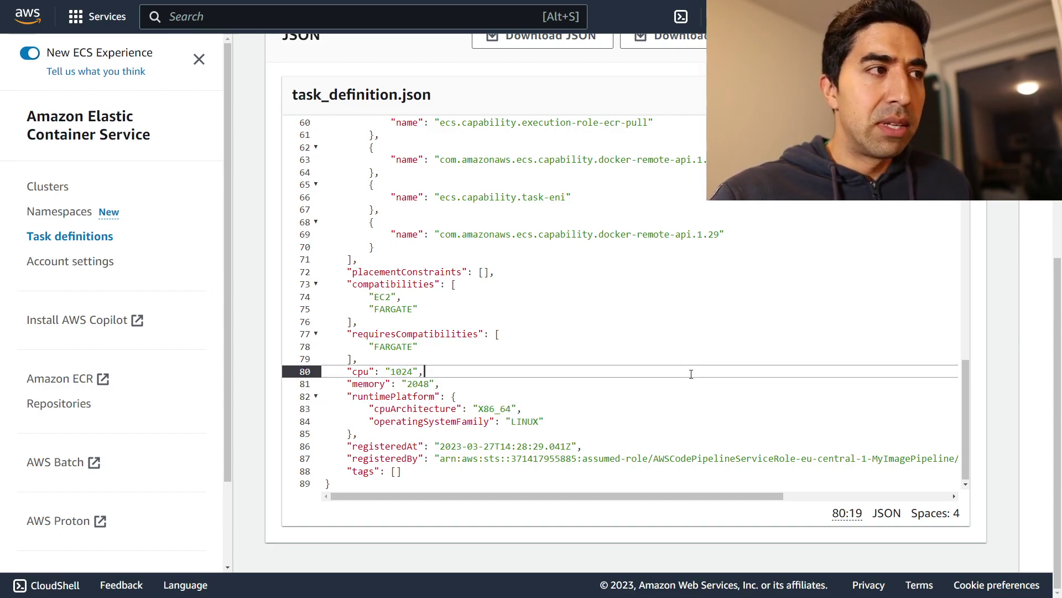
# Return to the ECS clusters list and open the mySpringApp service of morsa_cluster.
pyautogui.scroll(15, 691, 374)
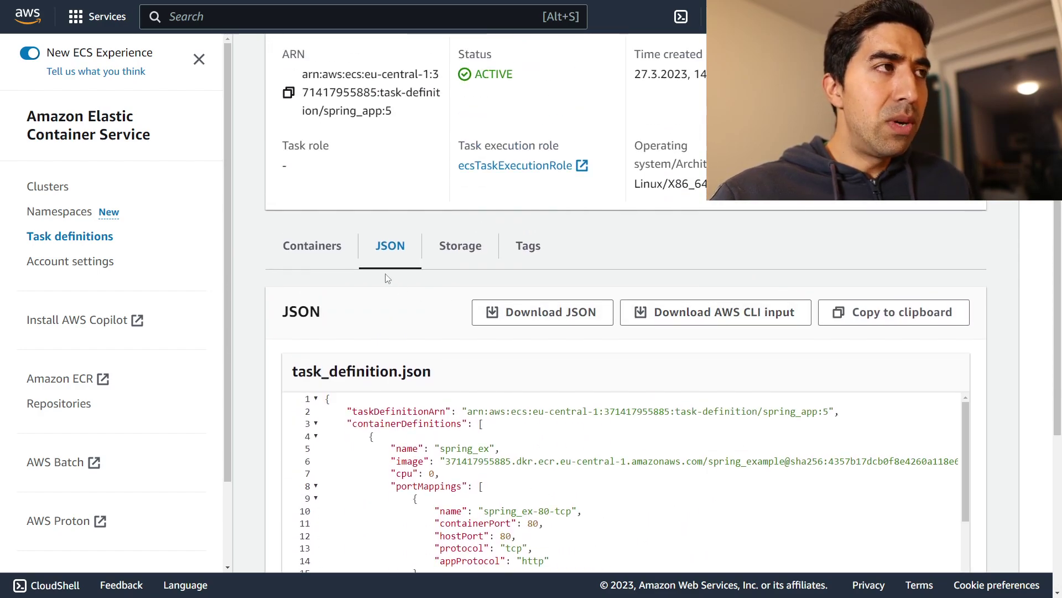
pyautogui.scroll(3, 391, 278)
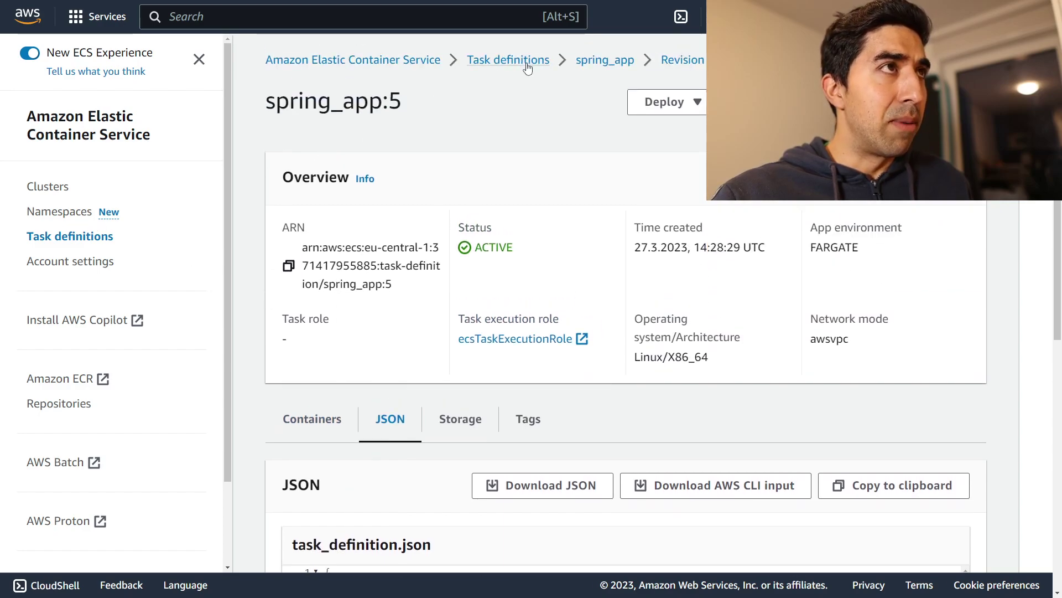
pyautogui.click(354, 59)
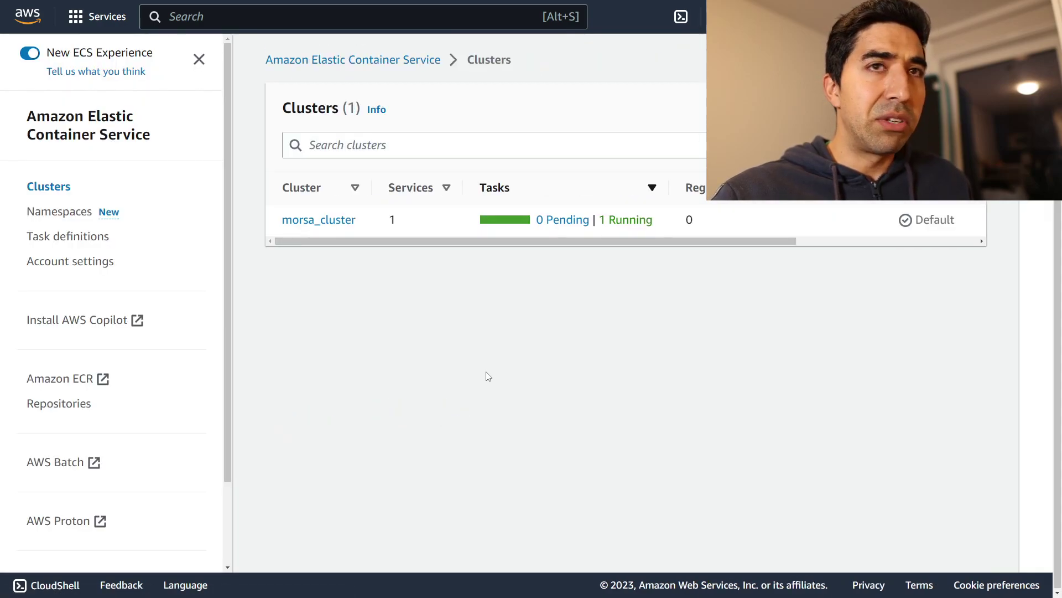
pyautogui.click(323, 221)
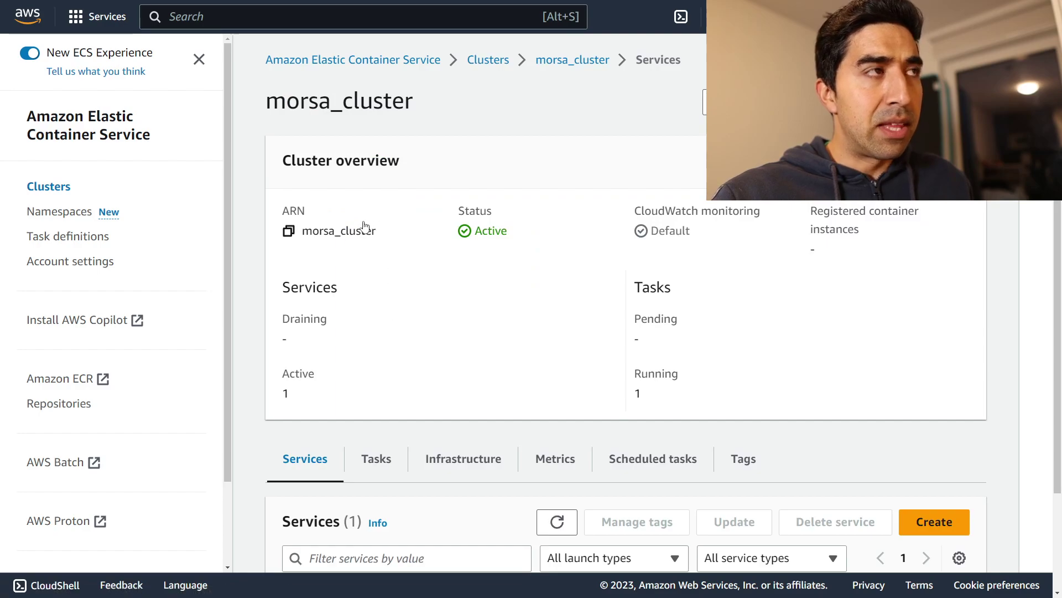
pyautogui.scroll(-2, 419, 350)
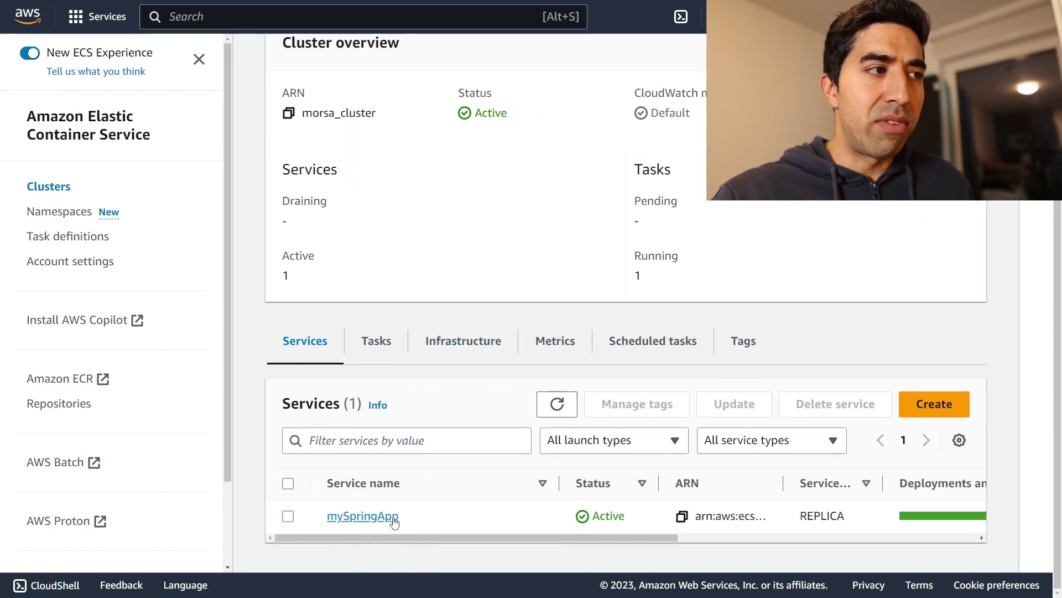
pyautogui.click(363, 516)
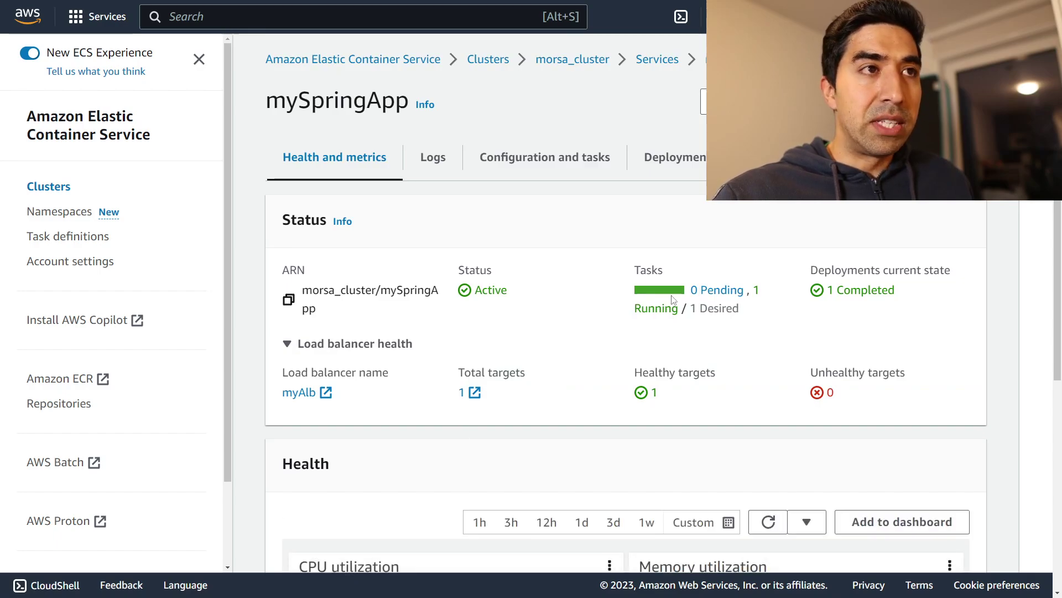
# Review the mySpringApp service's task status, healthy load balancer targets, and CPU and memory utilization charts.
pyautogui.doubleClick(761, 308)
pyautogui.click(784, 321)
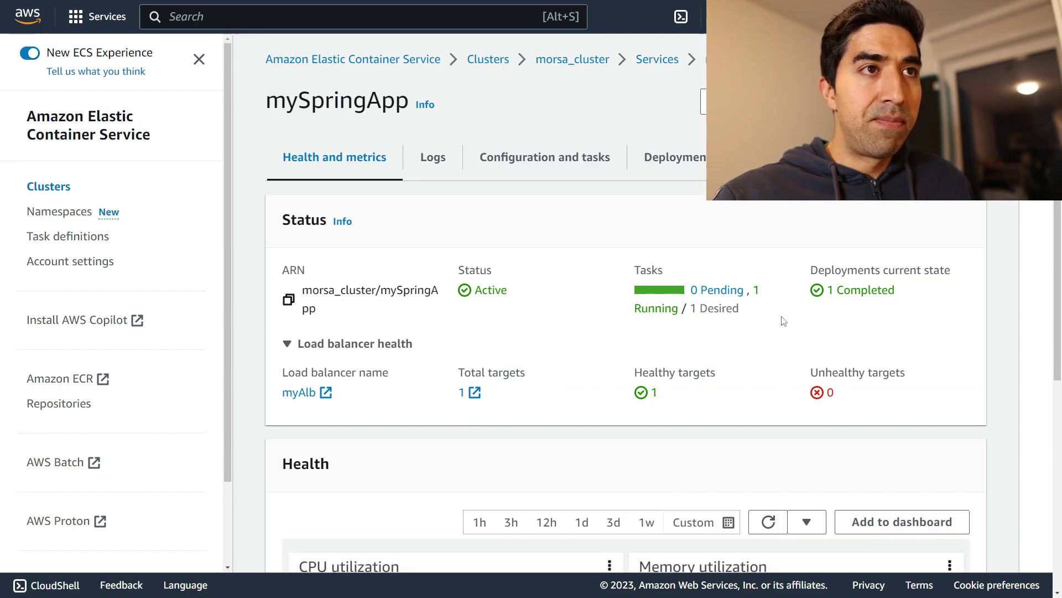
pyautogui.doubleClick(653, 393)
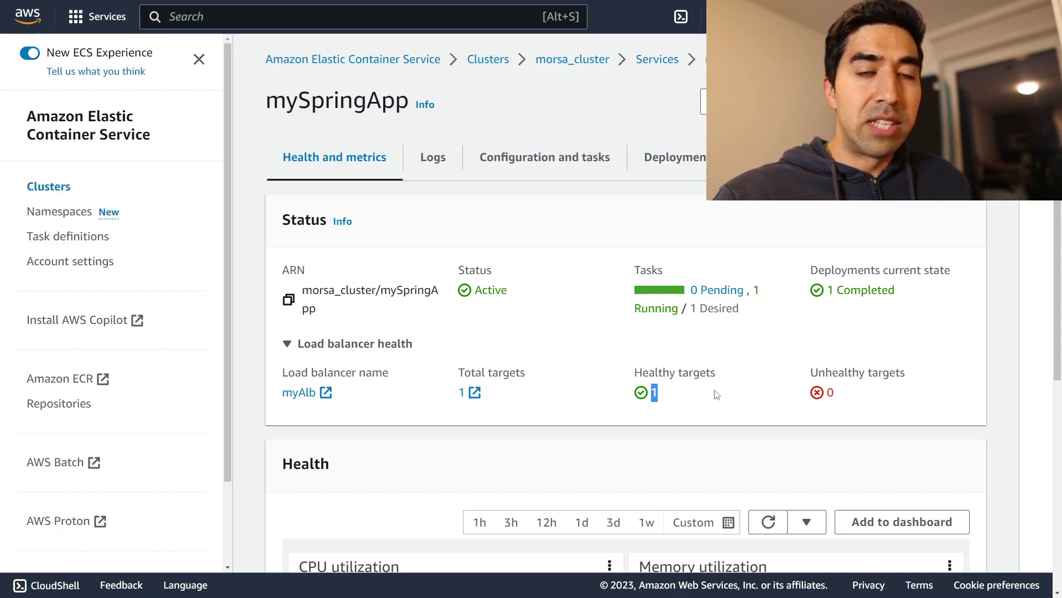
pyautogui.scroll(-6, 714, 393)
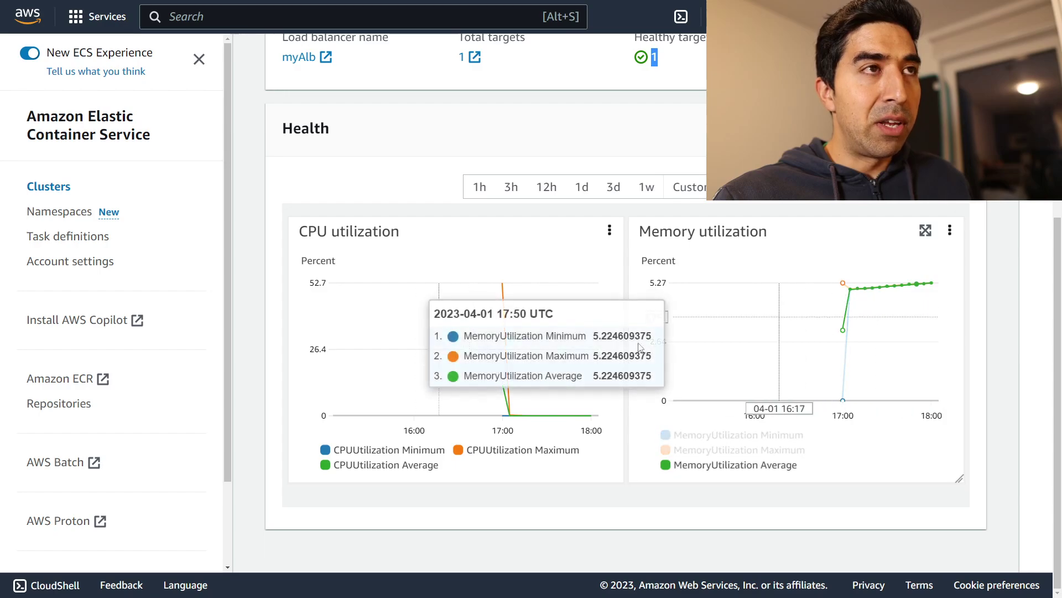
pyautogui.scroll(6, 419, 262)
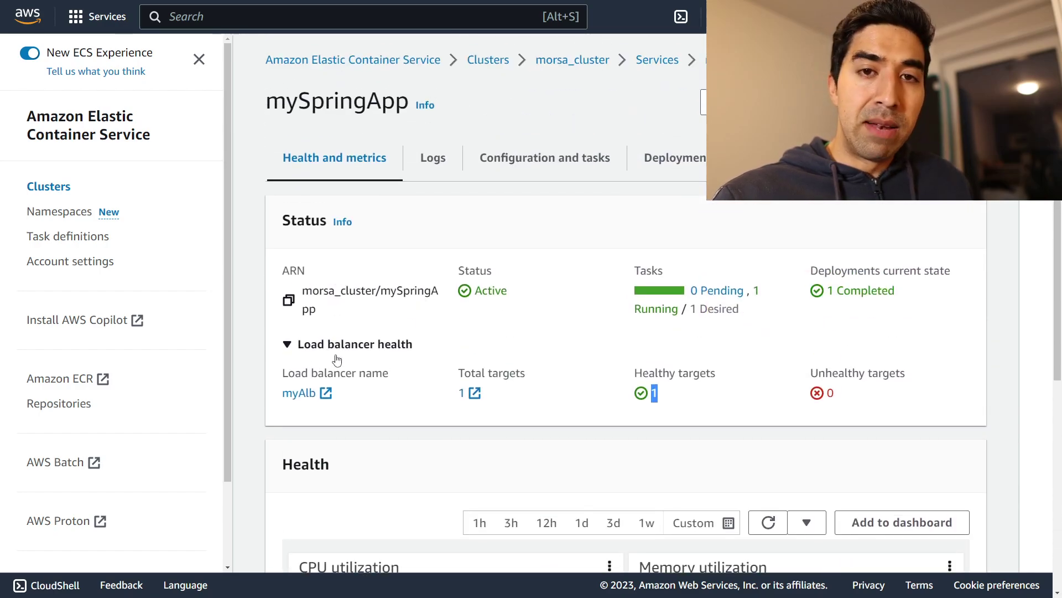
# Open the myAlb load balancer linked to the service and examine its load balancer type and IP address type.
pyautogui.click(311, 397)
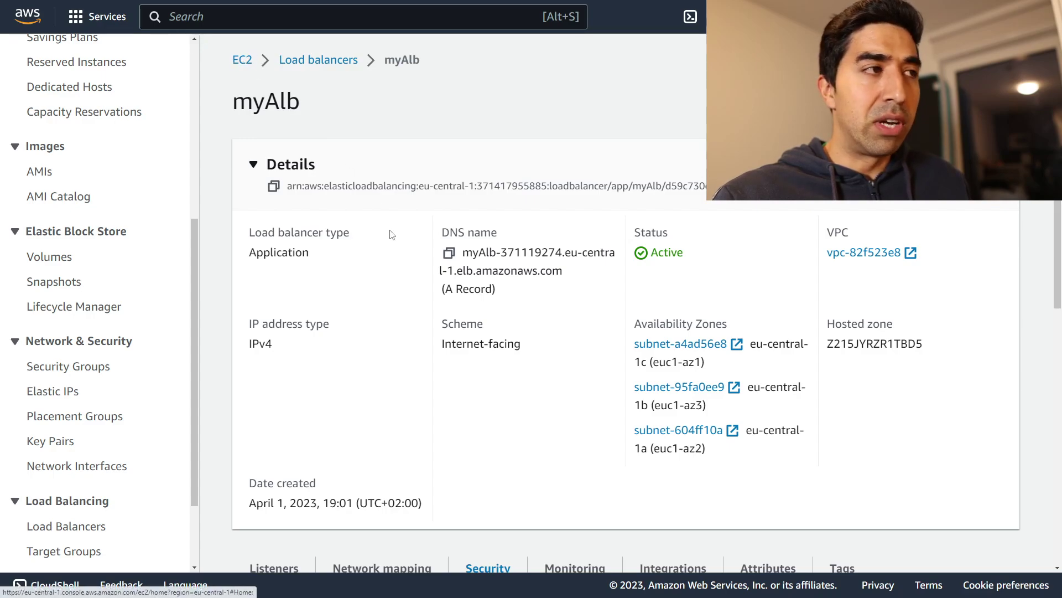
pyautogui.scroll(-2, 391, 235)
pyautogui.scroll(1, 392, 251)
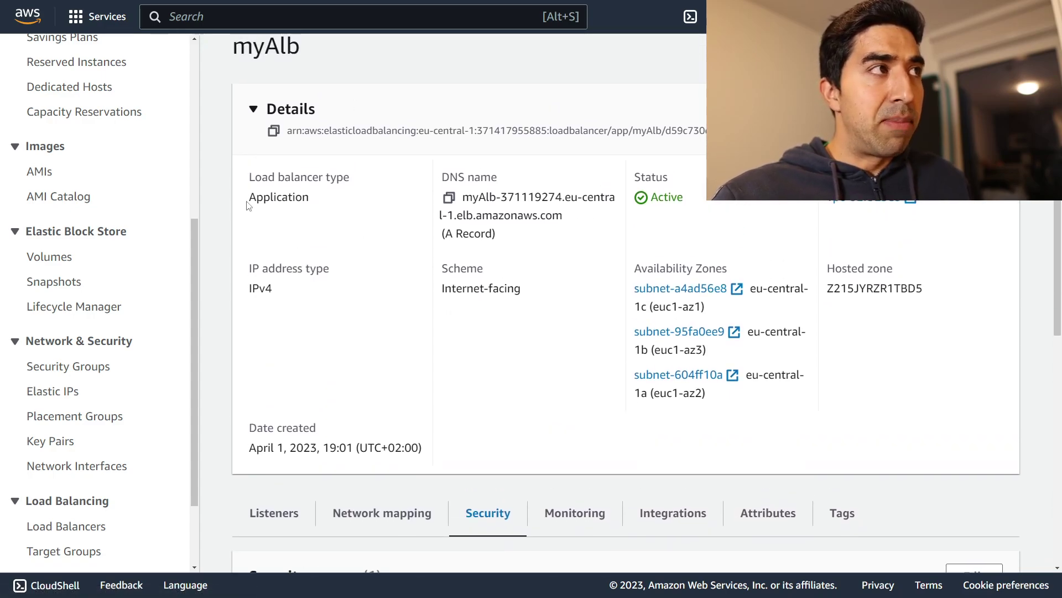
pyautogui.moveTo(246, 205); pyautogui.dragTo(356, 209)
pyautogui.click(370, 215)
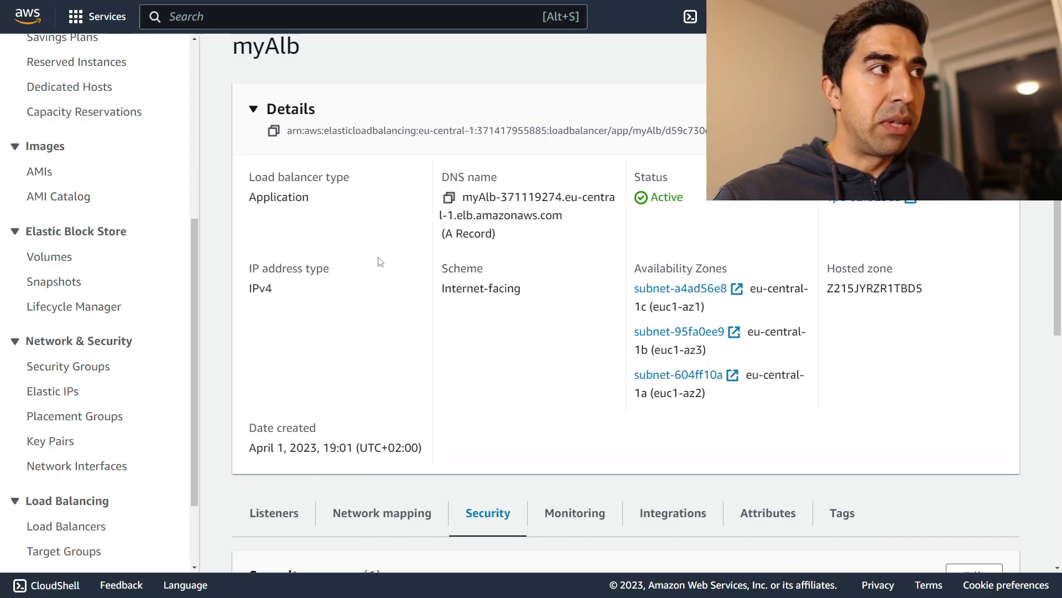
pyautogui.scroll(-1, 315, 375)
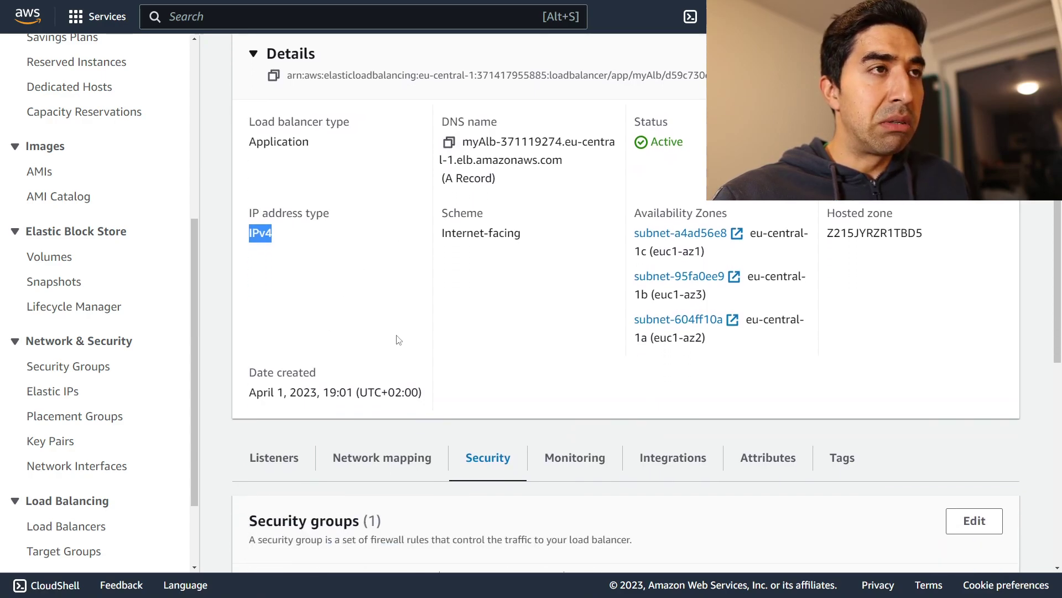
# Examine the scheme of myAlb and the subnets listed under its availability zones.
pyautogui.moveTo(548, 238); pyautogui.dragTo(495, 265)
pyautogui.moveTo(634, 215); pyautogui.dragTo(773, 351)
pyautogui.click(748, 349)
pyautogui.moveTo(719, 320); pyautogui.dragTo(607, 216)
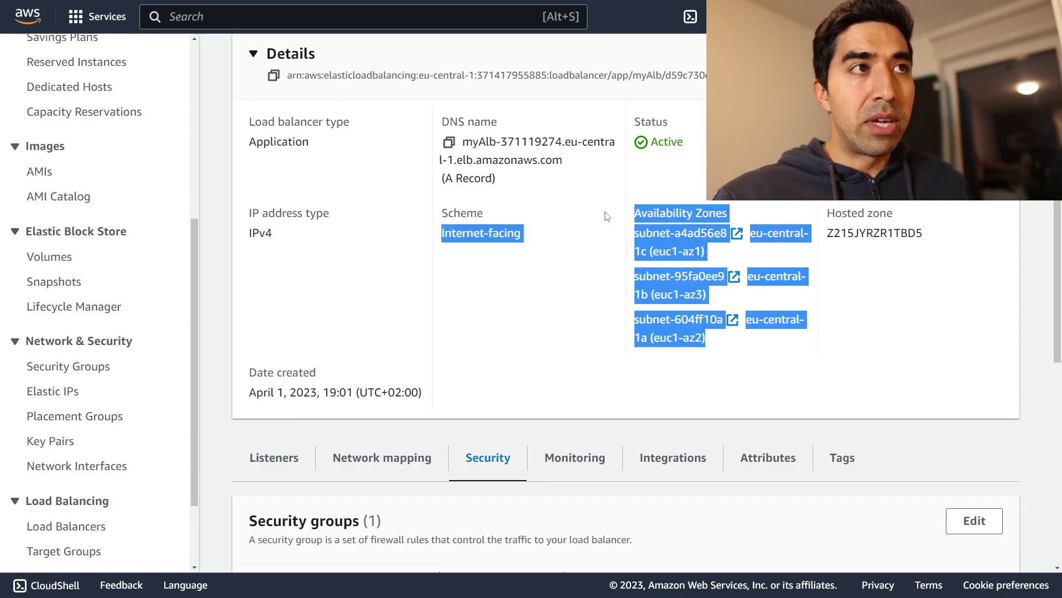
pyautogui.click(607, 216)
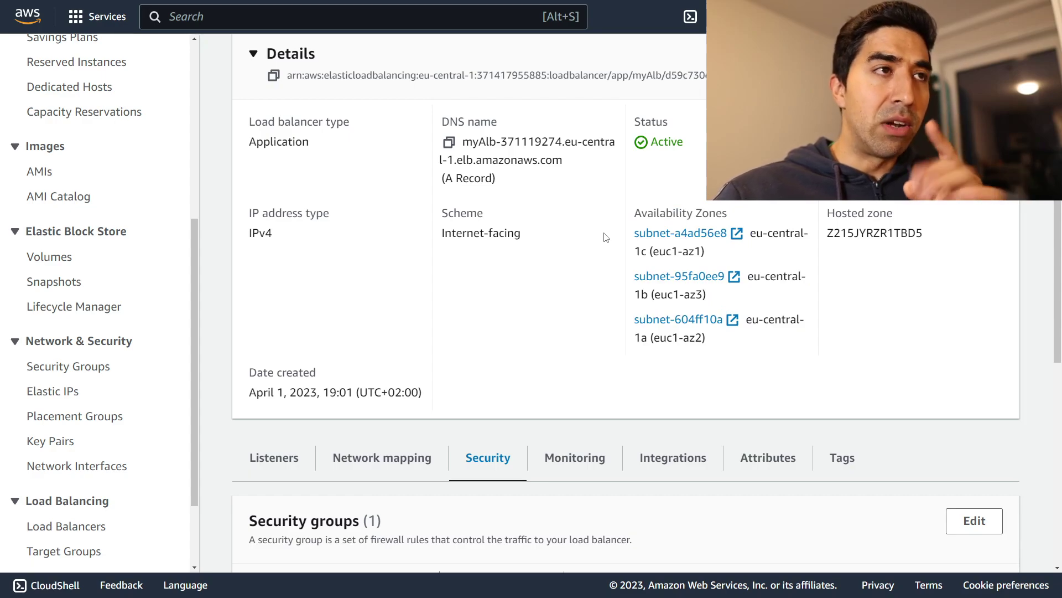
# Examine the availability zone subnets of myAlb and the security group attached to it.
pyautogui.moveTo(757, 339); pyautogui.dragTo(615, 245)
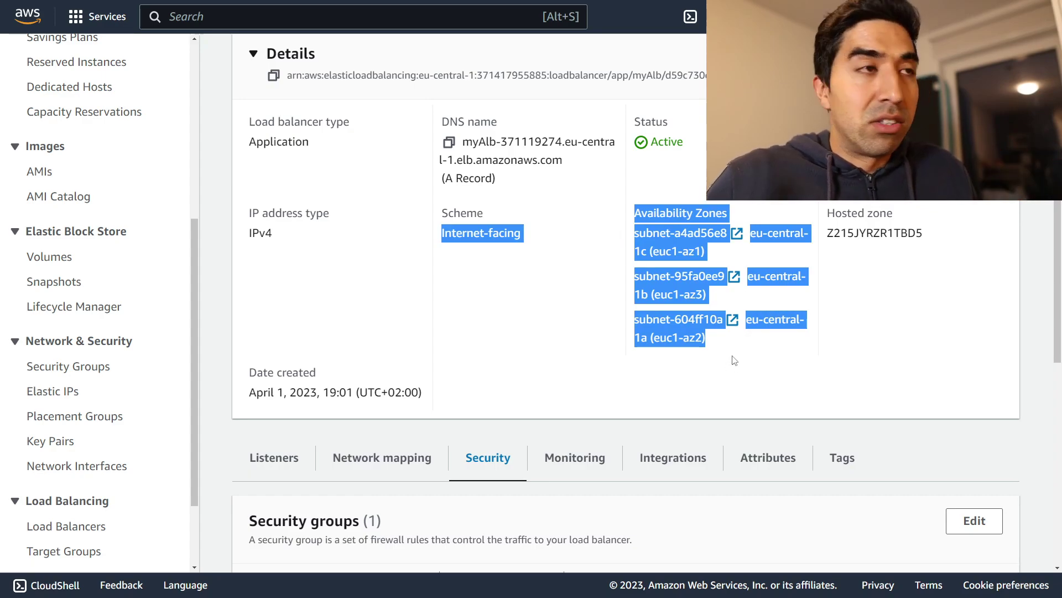
pyautogui.click(759, 340)
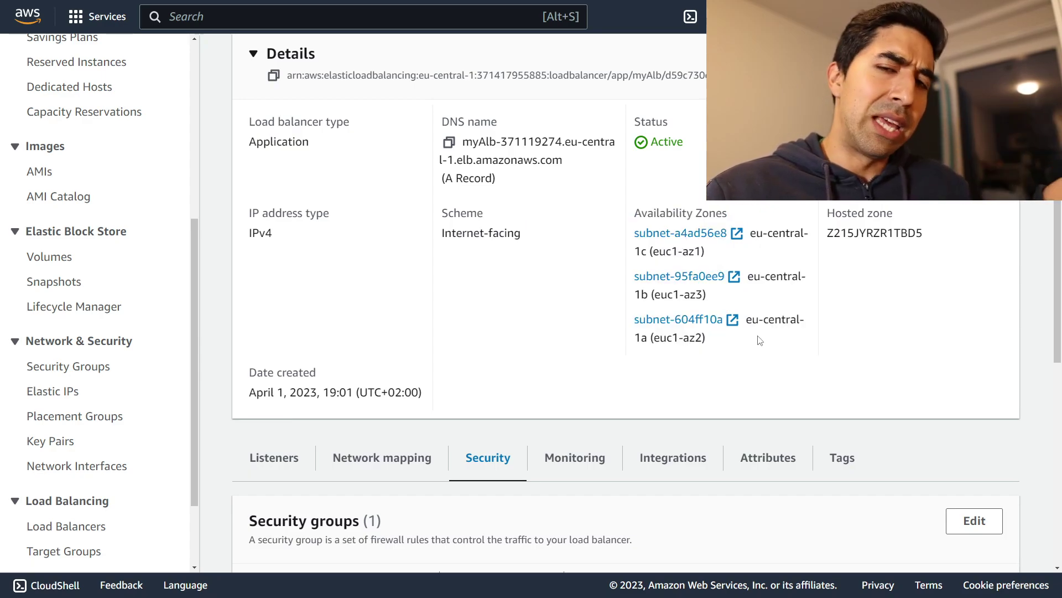
pyautogui.scroll(-5, 707, 349)
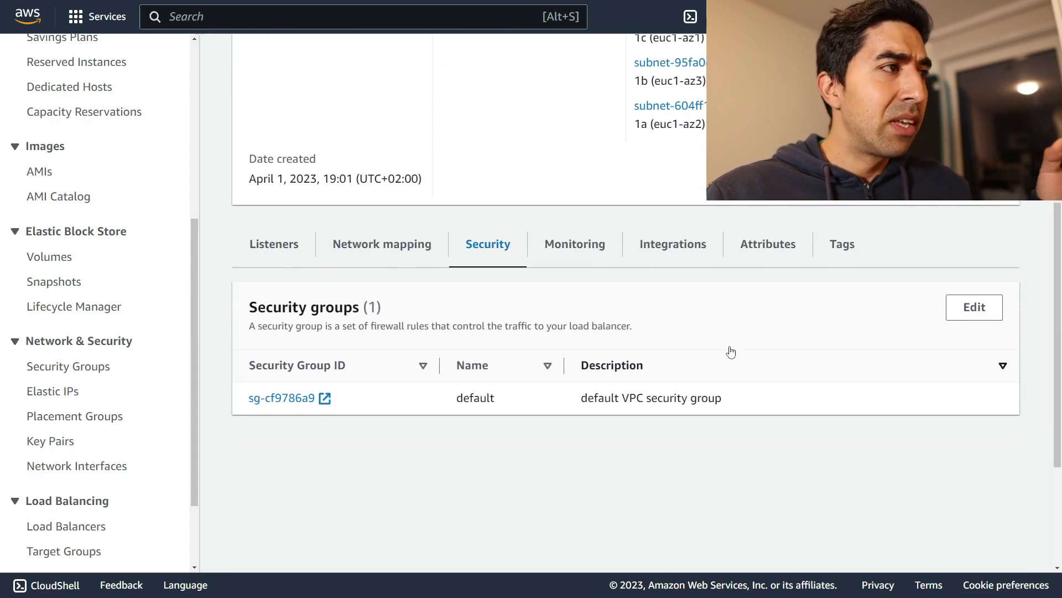
pyautogui.scroll(7, 498, 363)
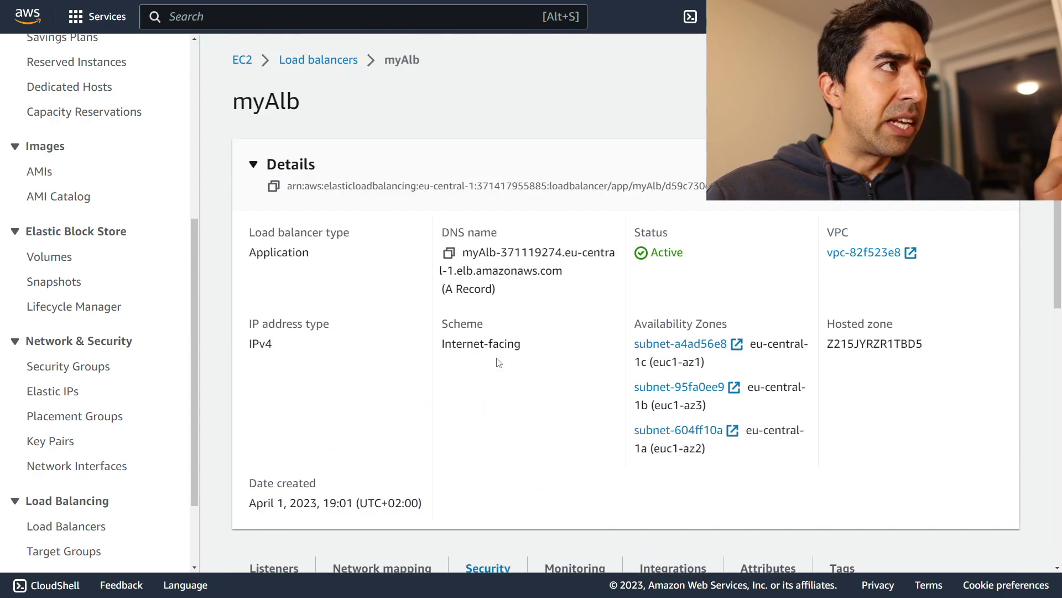
# Open the myTgGrp target group from the EC2 target groups list and examine its protocol and port.
pyautogui.scroll(-2, 125, 440)
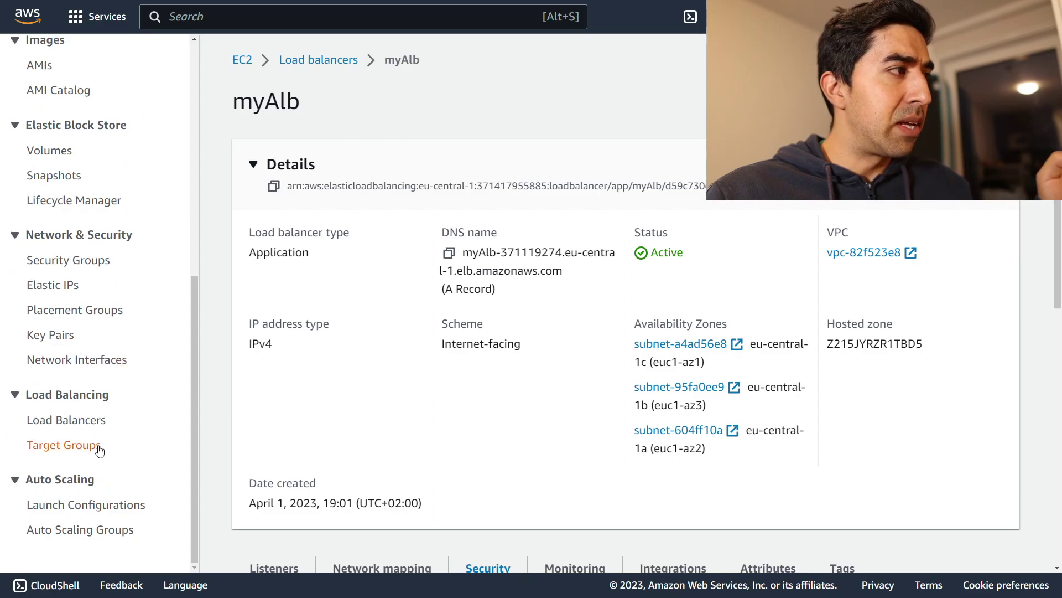
pyautogui.click(105, 449)
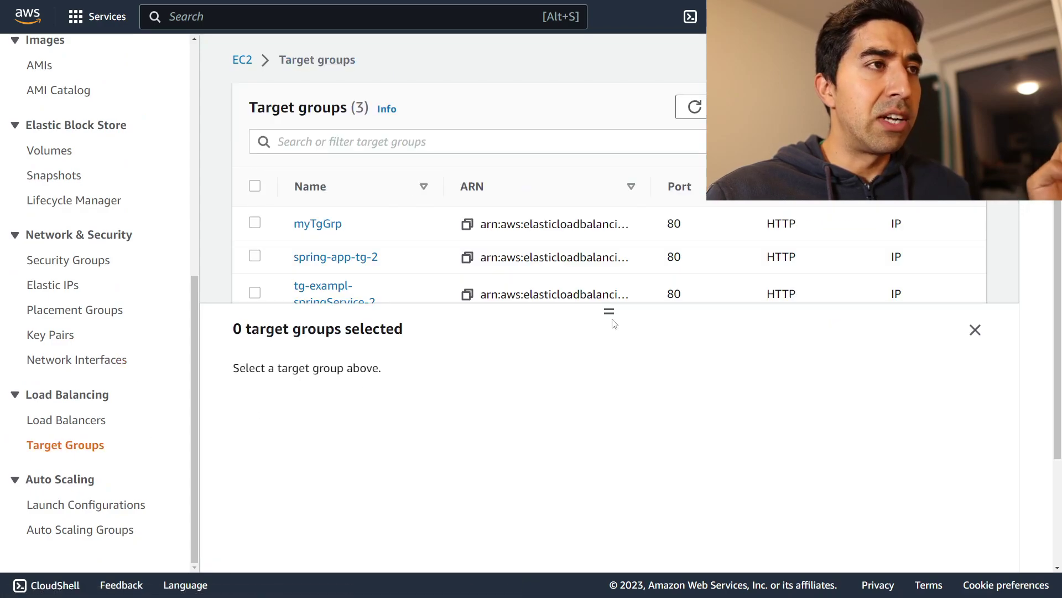
pyautogui.moveTo(610, 312); pyautogui.dragTo(611, 378)
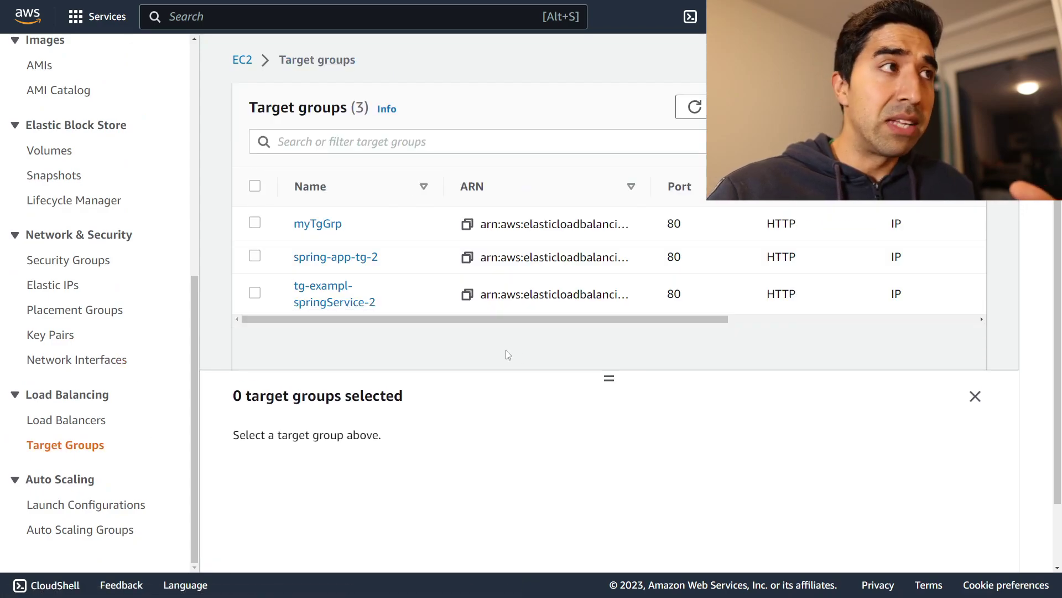
pyautogui.click(306, 233)
pyautogui.scroll(-2, 468, 269)
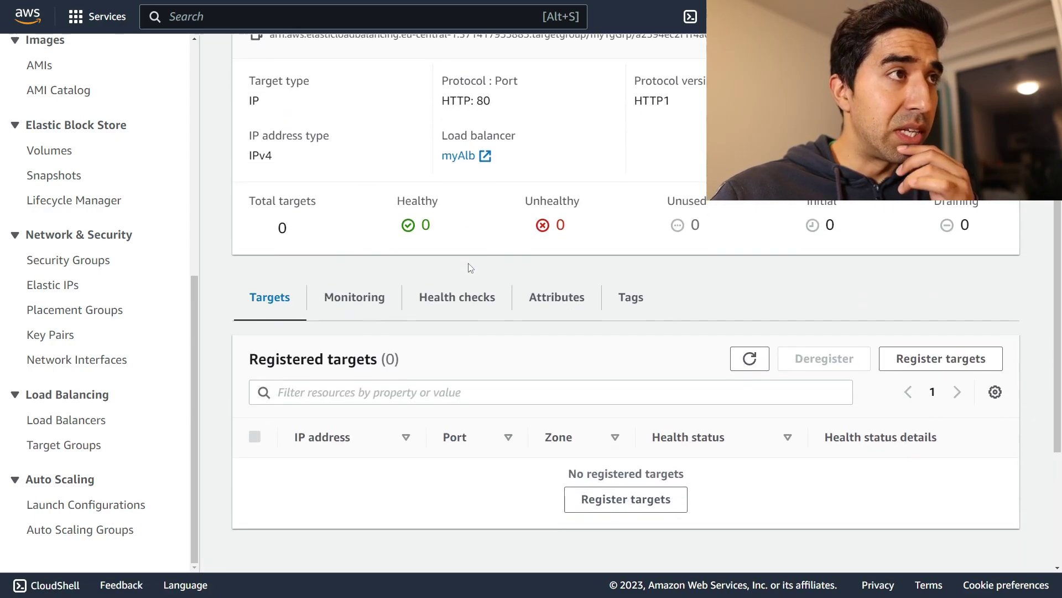
pyautogui.scroll(2, 509, 296)
pyautogui.doubleClick(483, 256)
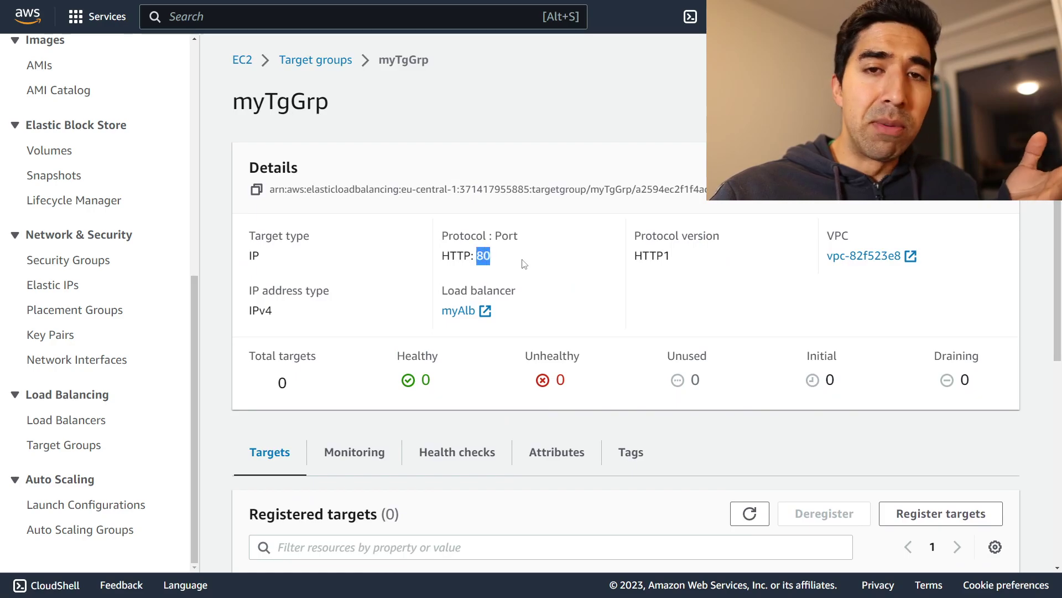
pyautogui.click(524, 264)
# Refresh the registered targets list of the myTgGrp target group.
pyautogui.scroll(-2, 524, 264)
pyautogui.scroll(-4, 475, 244)
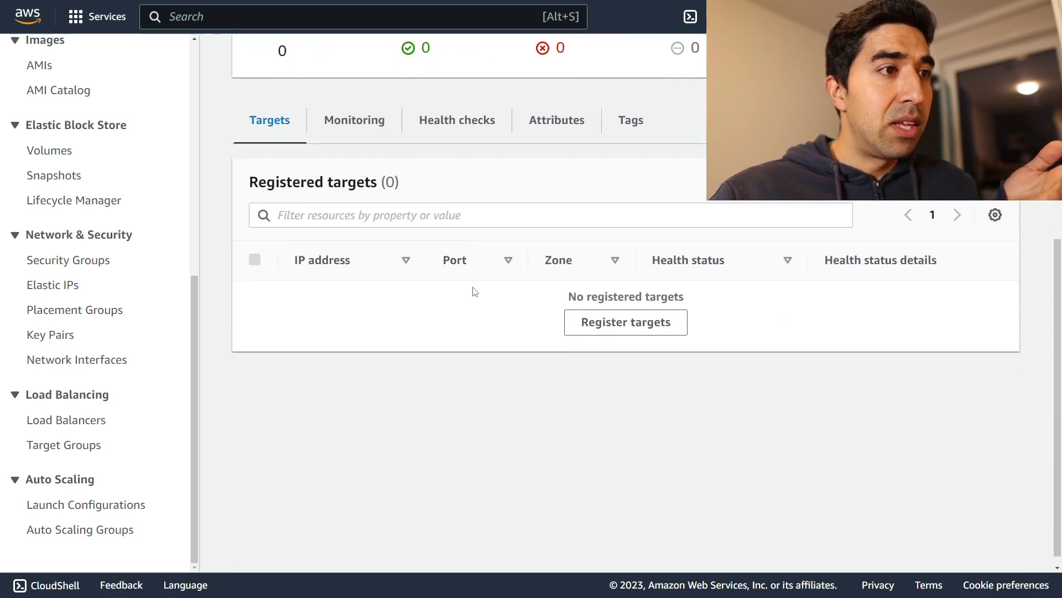
pyautogui.scroll(1, 372, 207)
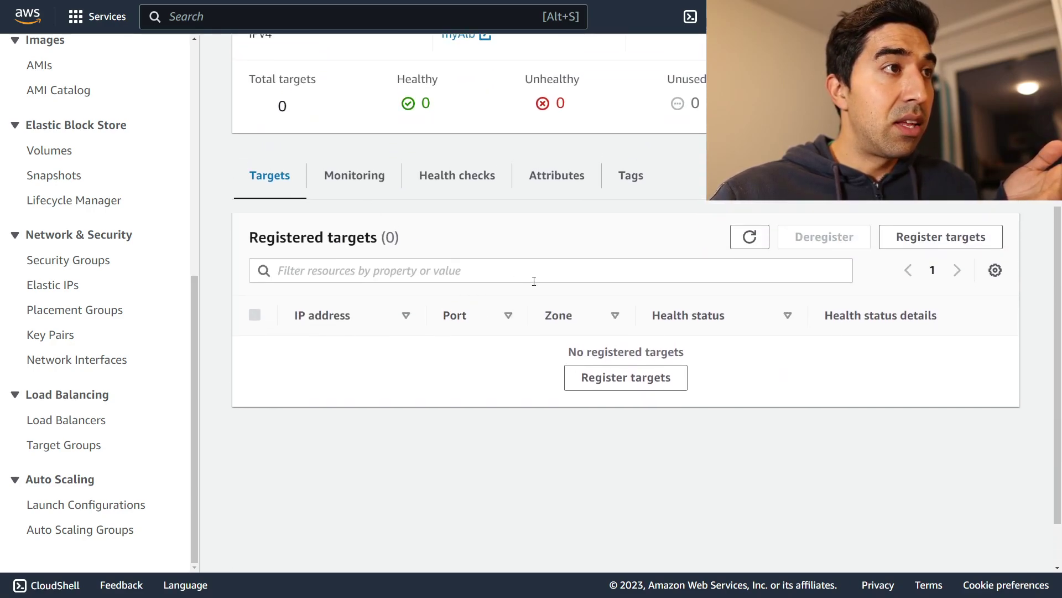
pyautogui.click(748, 237)
pyautogui.scroll(-2, 398, 396)
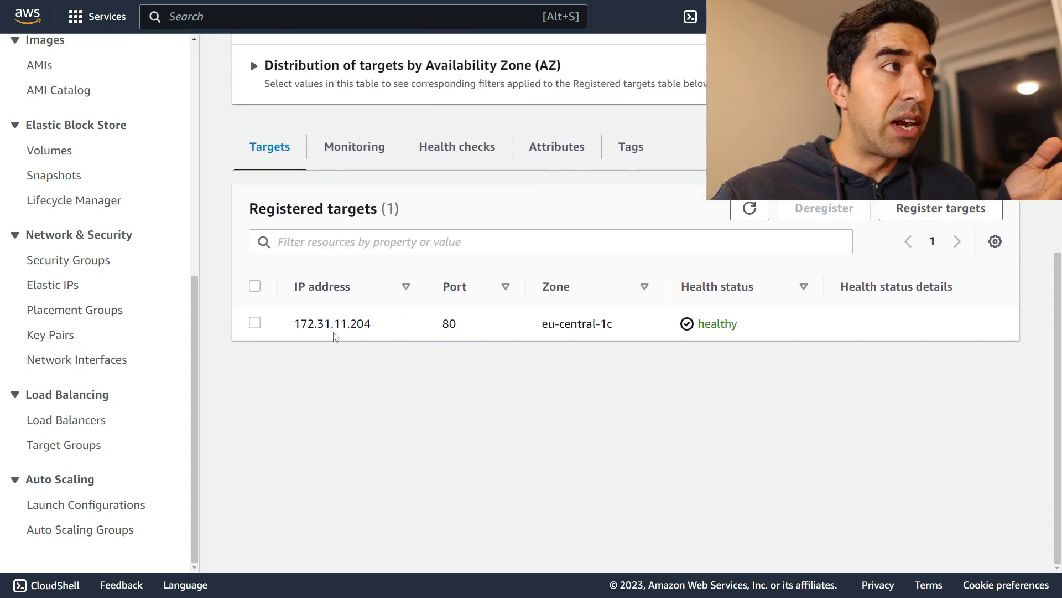
# Examine the IP address and availability zone of the target registered in myTgGrp.
pyautogui.moveTo(296, 325); pyautogui.dragTo(382, 336)
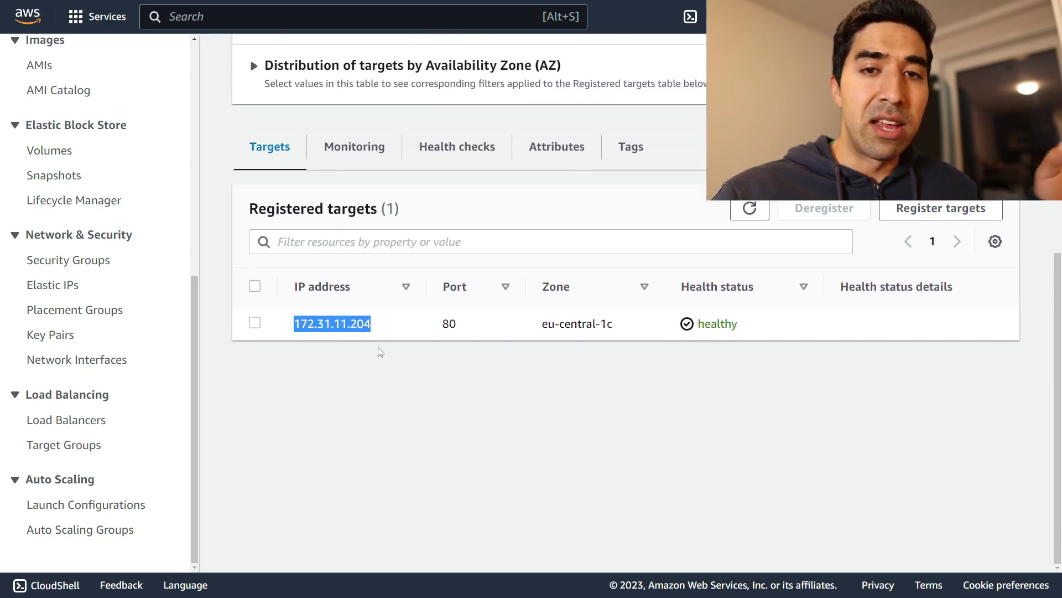
pyautogui.click(387, 353)
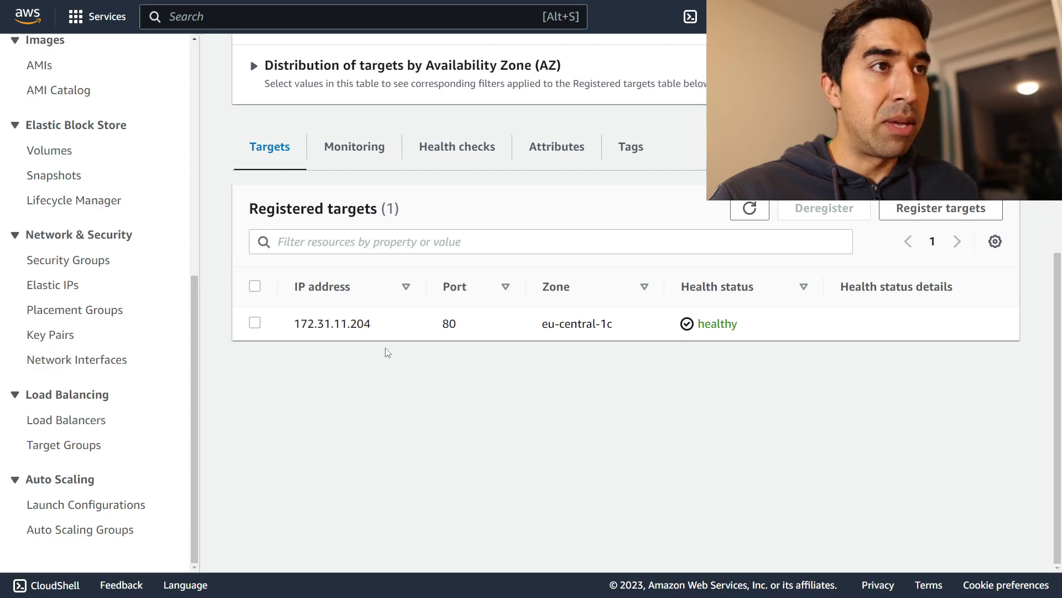
pyautogui.moveTo(377, 329); pyautogui.dragTo(301, 323)
pyautogui.click(340, 365)
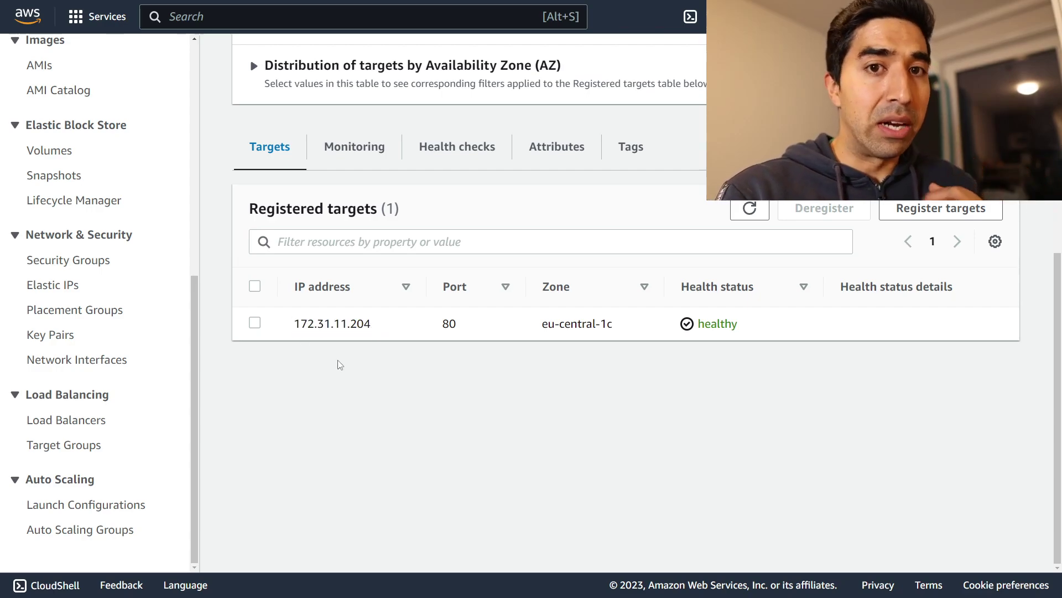
pyautogui.moveTo(294, 323); pyautogui.dragTo(368, 329)
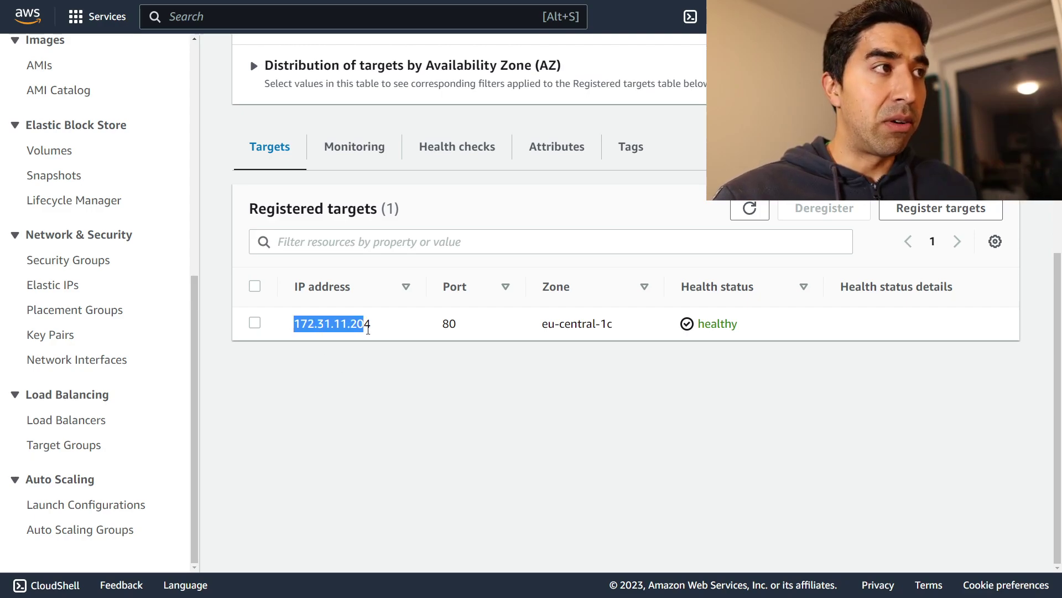
pyautogui.click(382, 331)
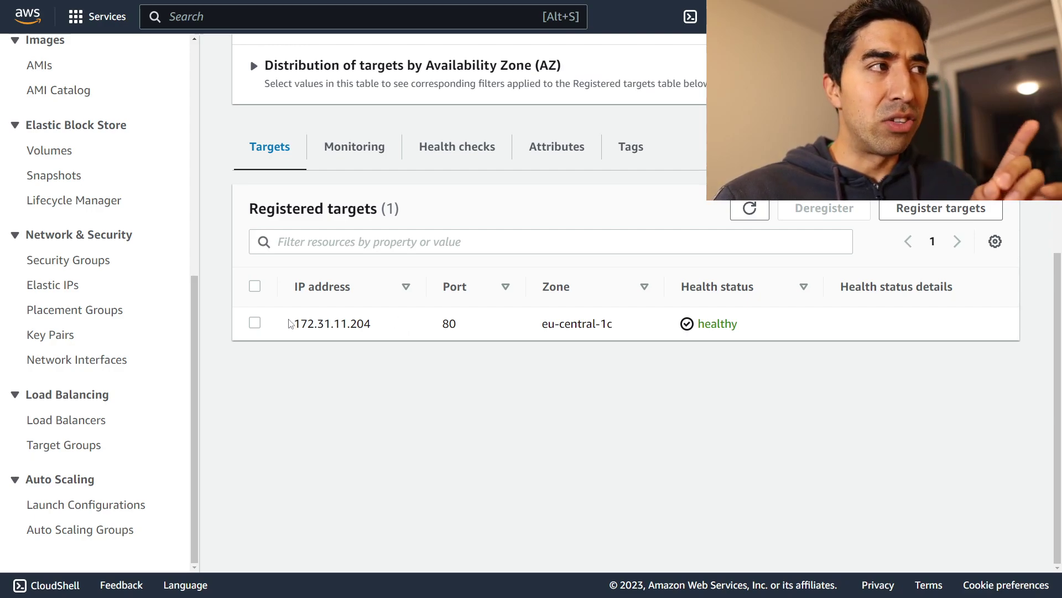
pyautogui.moveTo(290, 323); pyautogui.dragTo(380, 327)
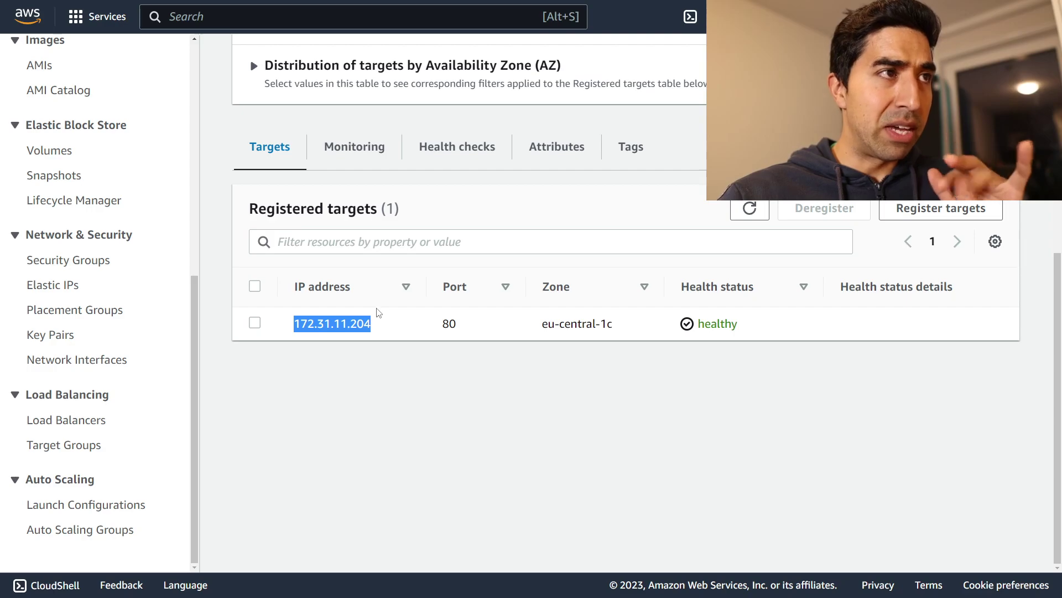
pyautogui.moveTo(536, 326); pyautogui.dragTo(625, 328)
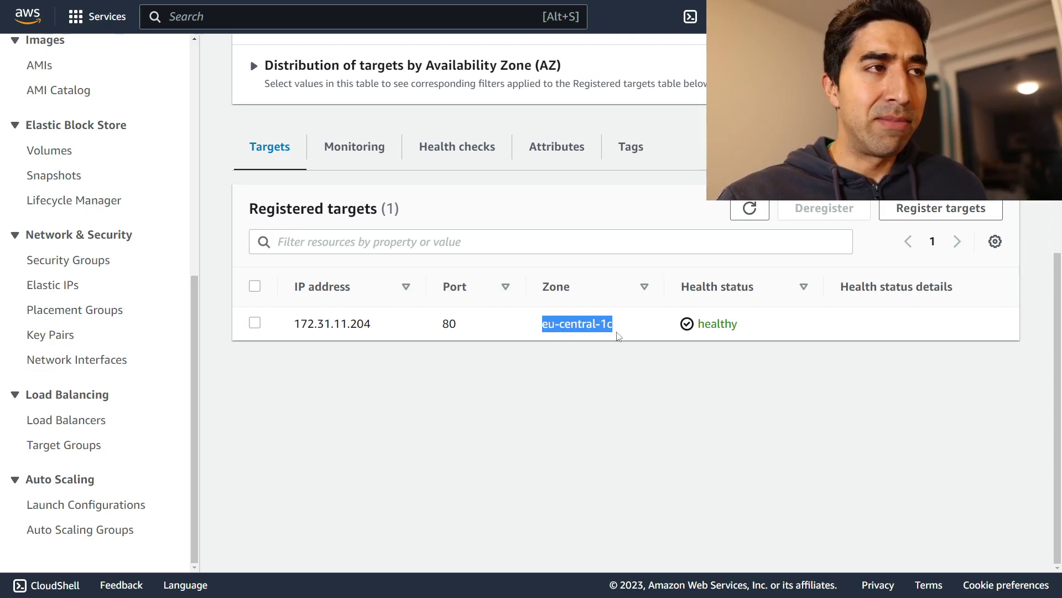
pyautogui.moveTo(541, 326); pyautogui.dragTo(642, 336)
pyautogui.click(642, 336)
# Open the health check settings of myTgGrp and examine the timeout value.
pyautogui.scroll(5, 580, 376)
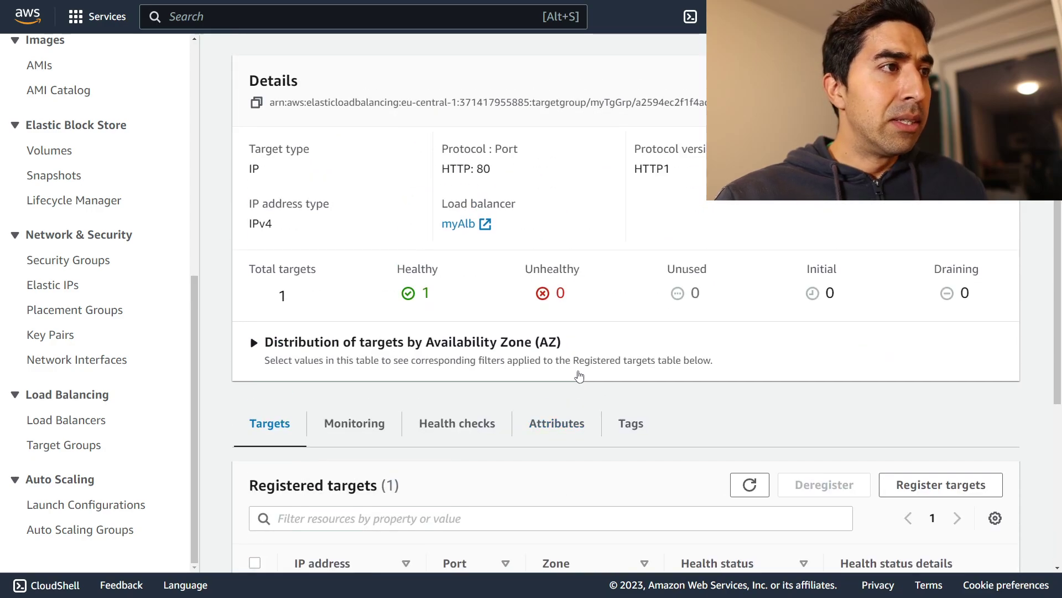
pyautogui.scroll(-3, 579, 376)
pyautogui.click(459, 259)
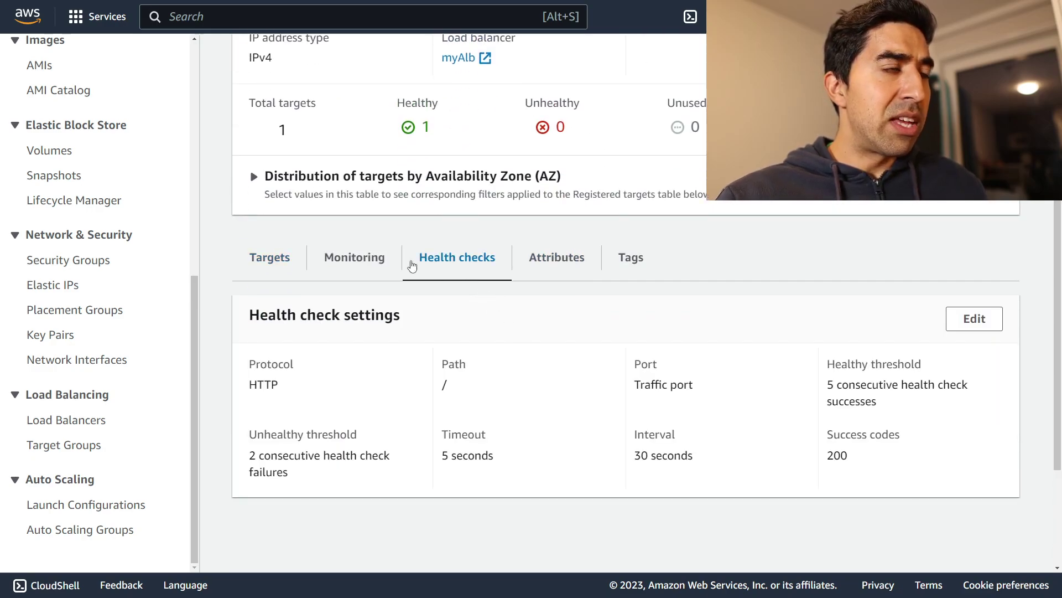
pyautogui.moveTo(442, 454); pyautogui.dragTo(547, 462)
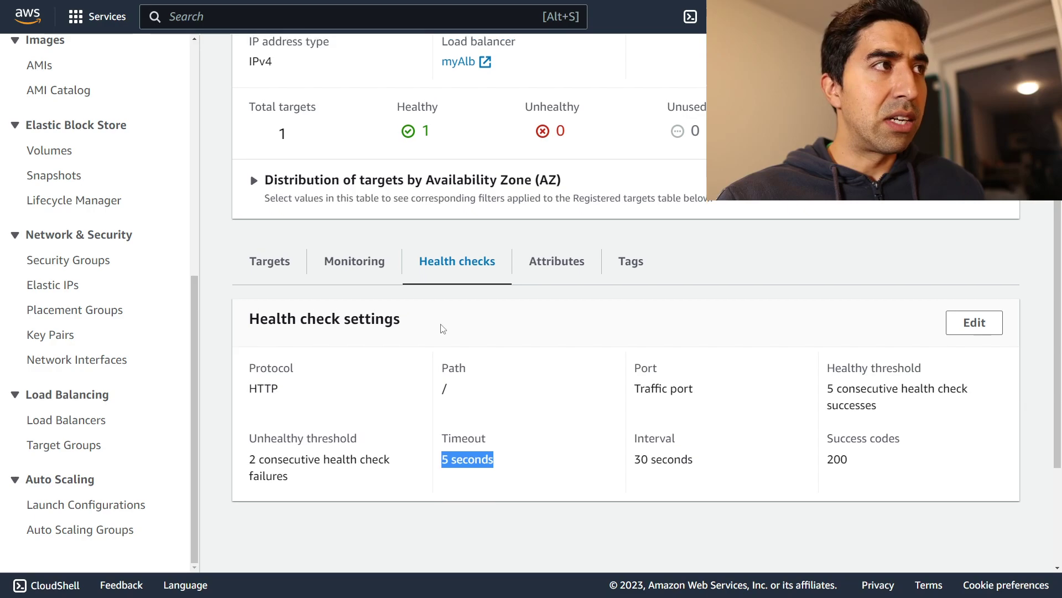
pyautogui.scroll(5, 439, 335)
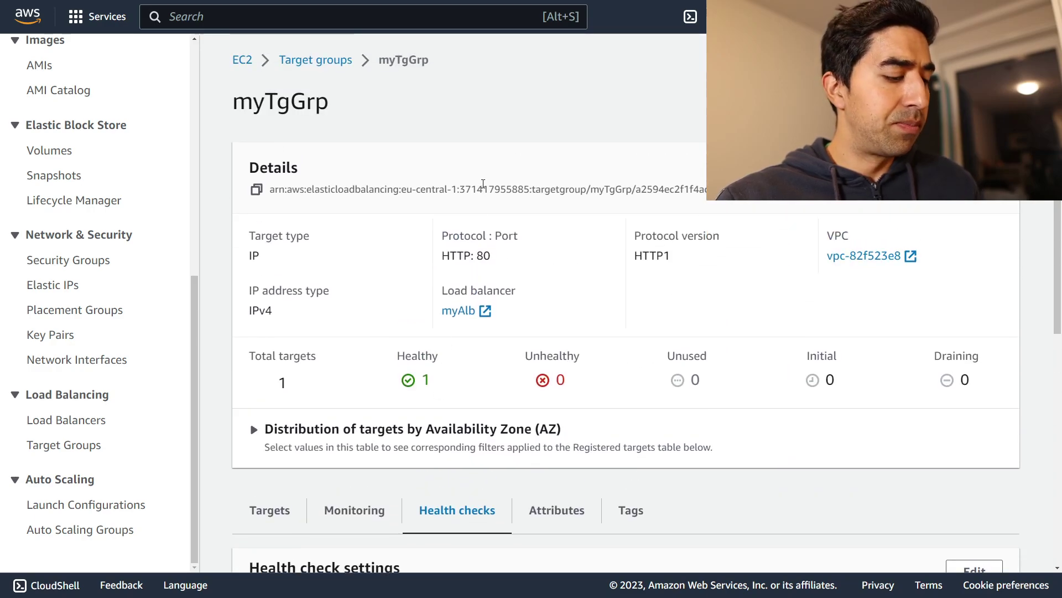
# Go to the default VPC security group and examine the protocol, port range and source of its HTTP inbound rule.
pyautogui.hotkey('alt', 'Left')
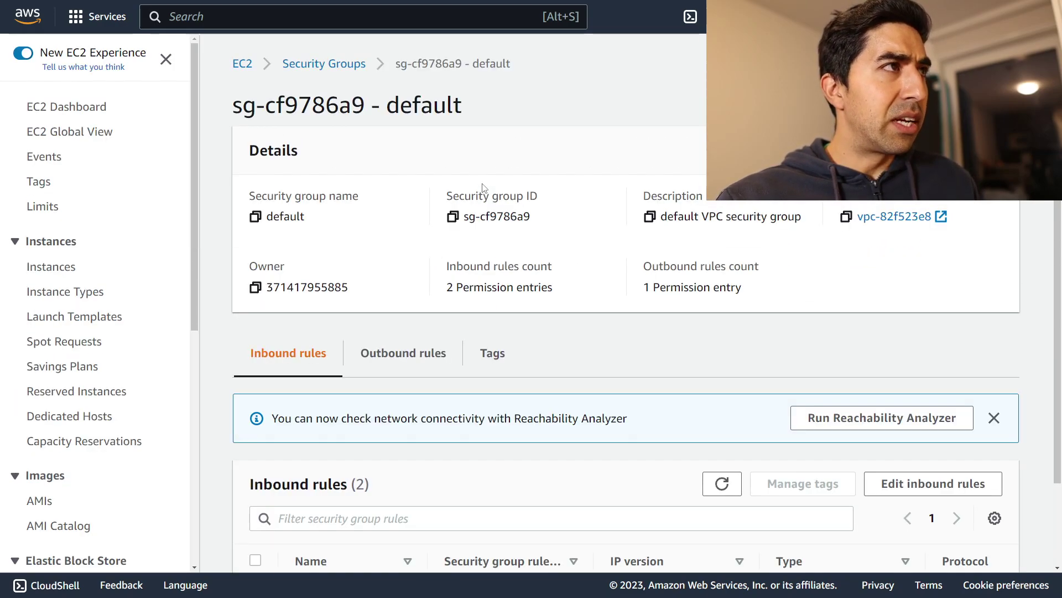
pyautogui.scroll(-2, 468, 209)
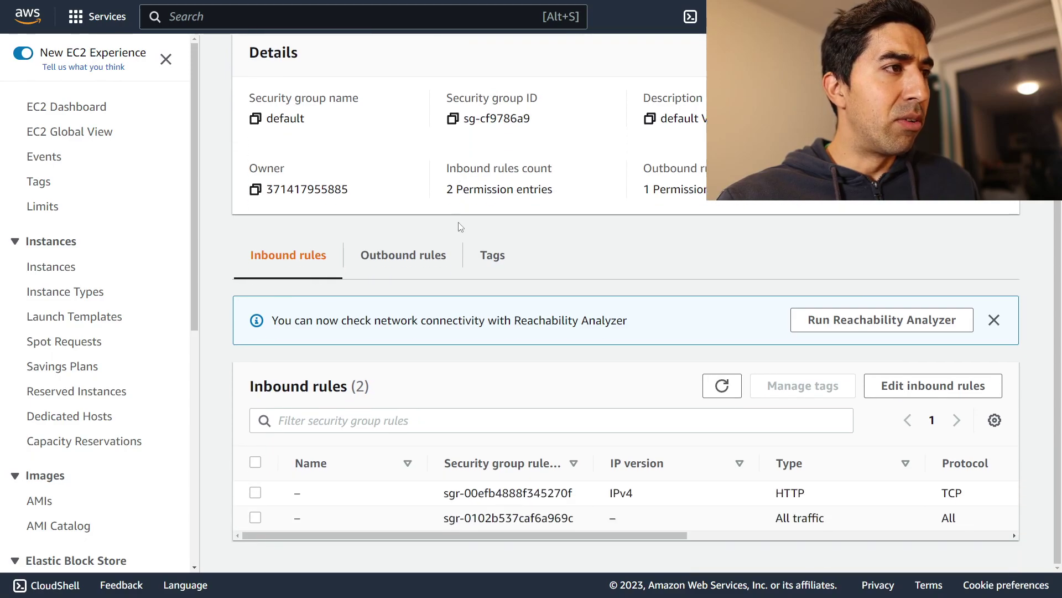
pyautogui.moveTo(687, 533); pyautogui.dragTo(937, 533)
pyautogui.moveTo(437, 498); pyautogui.dragTo(729, 501)
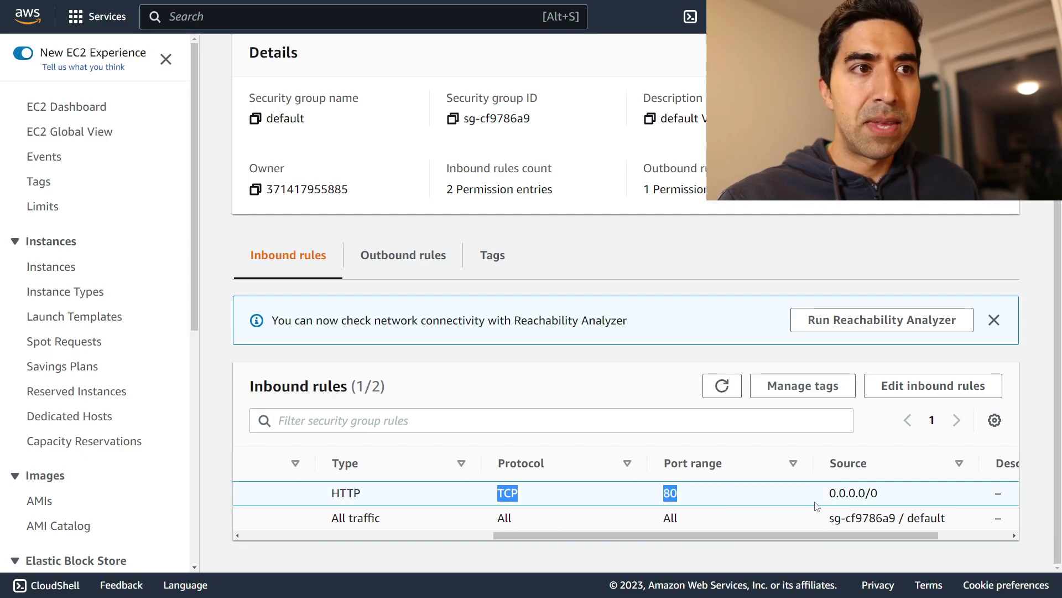
pyautogui.moveTo(817, 505); pyautogui.dragTo(897, 496)
pyautogui.moveTo(904, 532); pyautogui.dragTo(658, 534)
pyautogui.scroll(1, 537, 355)
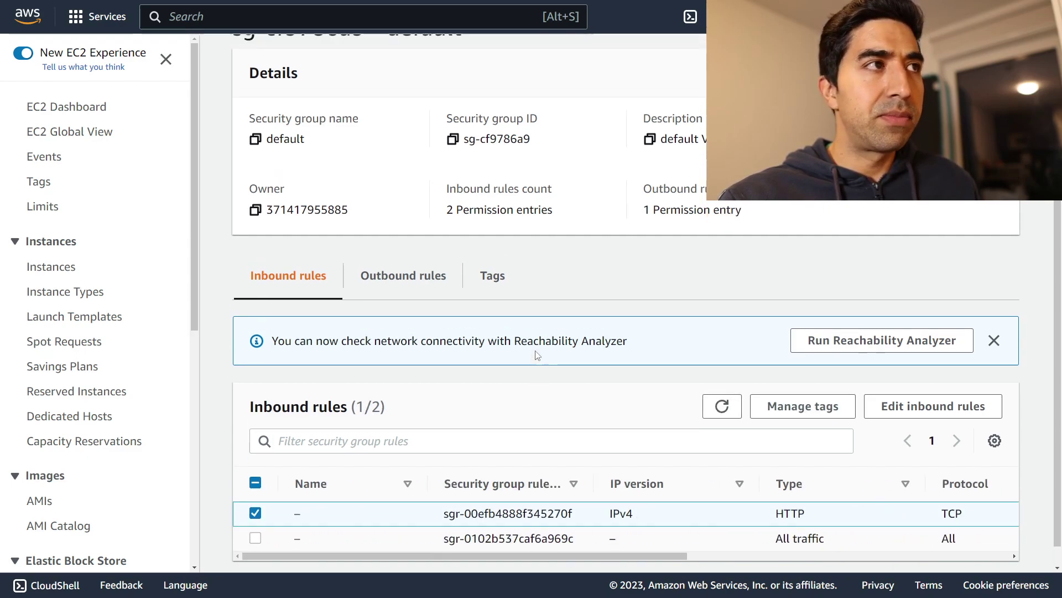
pyautogui.scroll(2, 537, 355)
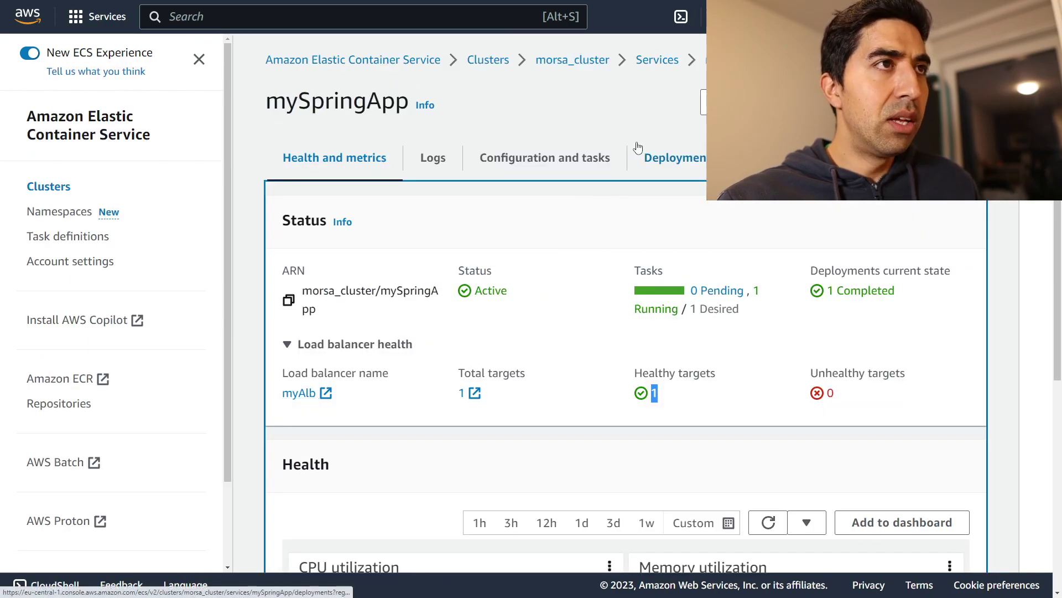
# Open morsa_cluster from the ECS clusters list, look at its update form, and return to the cluster overview.
pyautogui.click(488, 60)
pyautogui.click(326, 220)
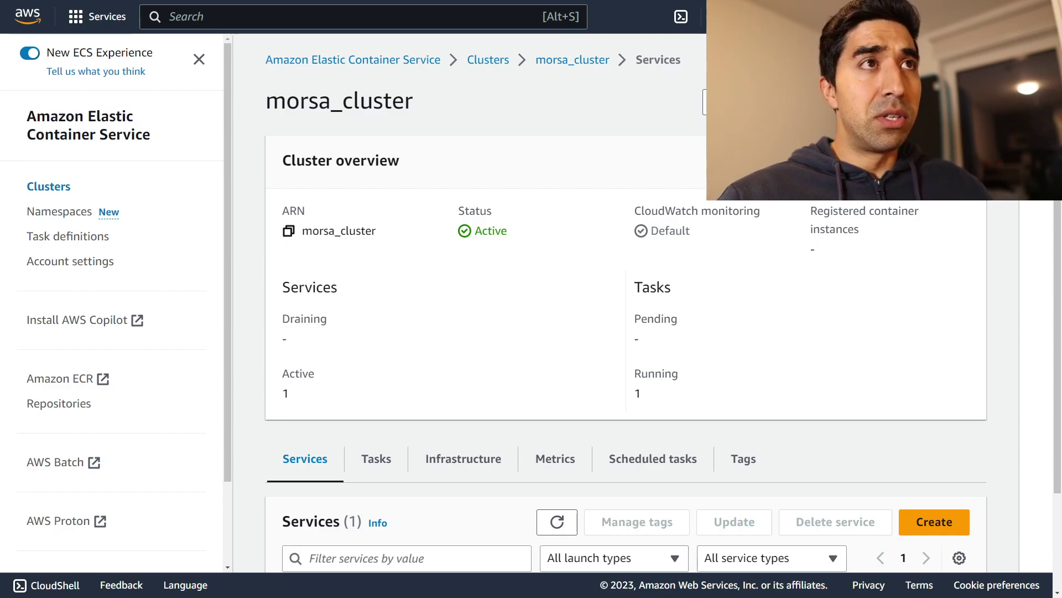
pyautogui.click(736, 102)
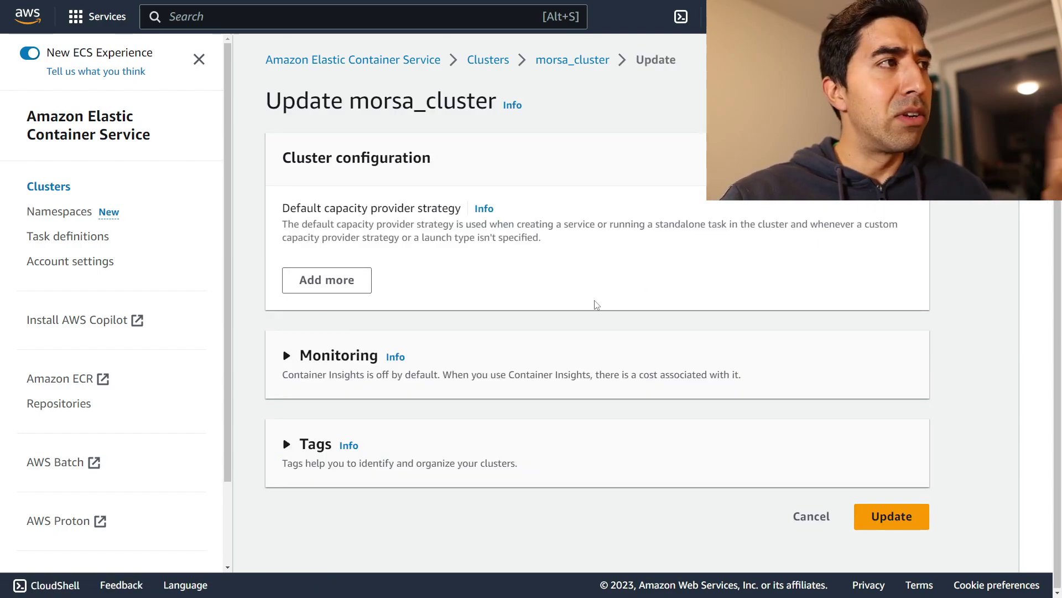
pyautogui.click(573, 59)
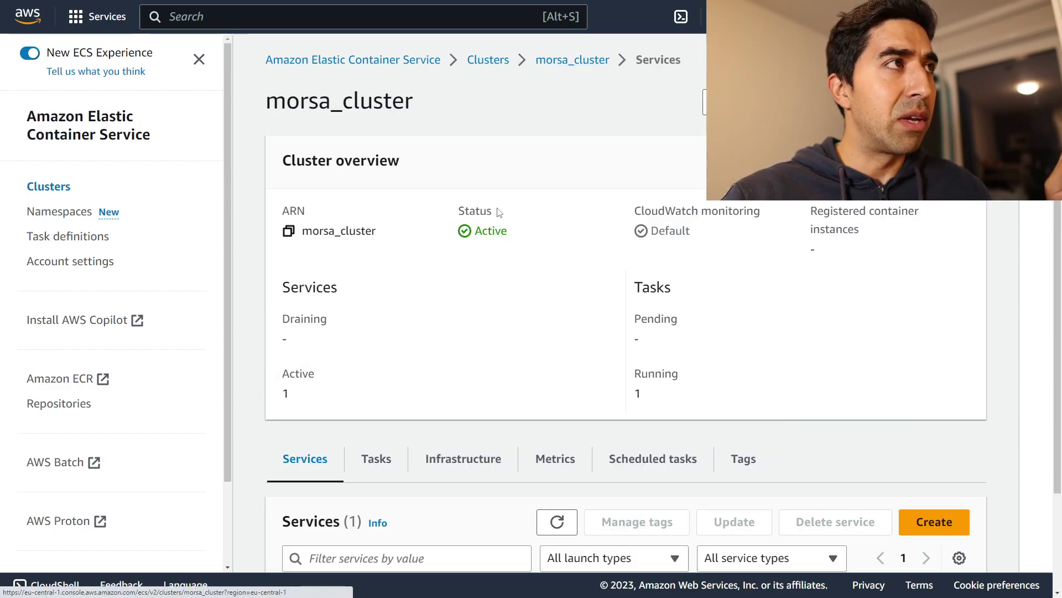
# Open the mySpringApp service from the morsa_cluster services list and bring up its update form.
pyautogui.scroll(-3, 500, 212)
pyautogui.click(345, 518)
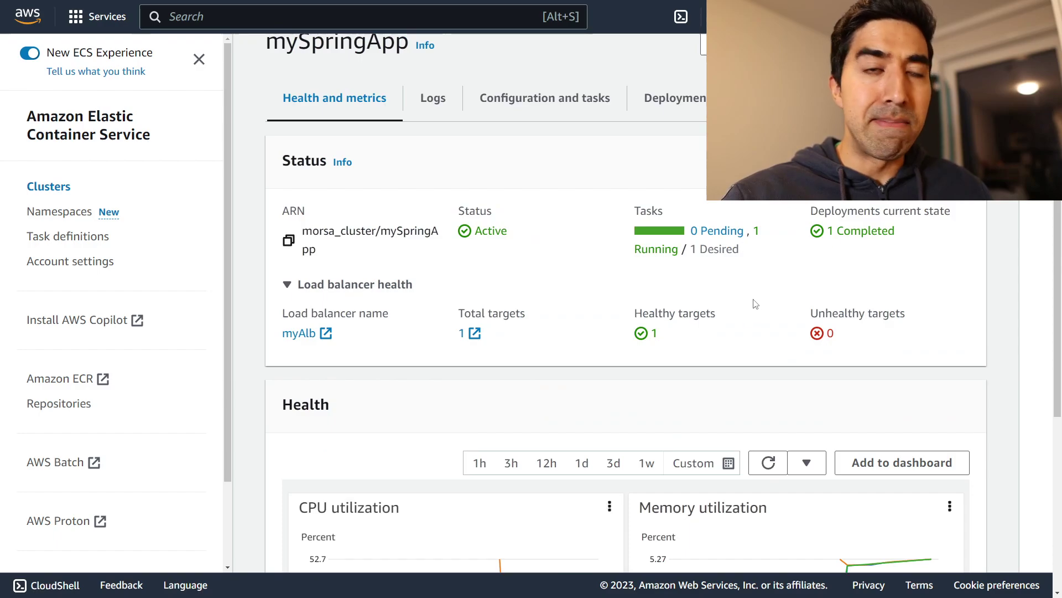
pyautogui.click(730, 98)
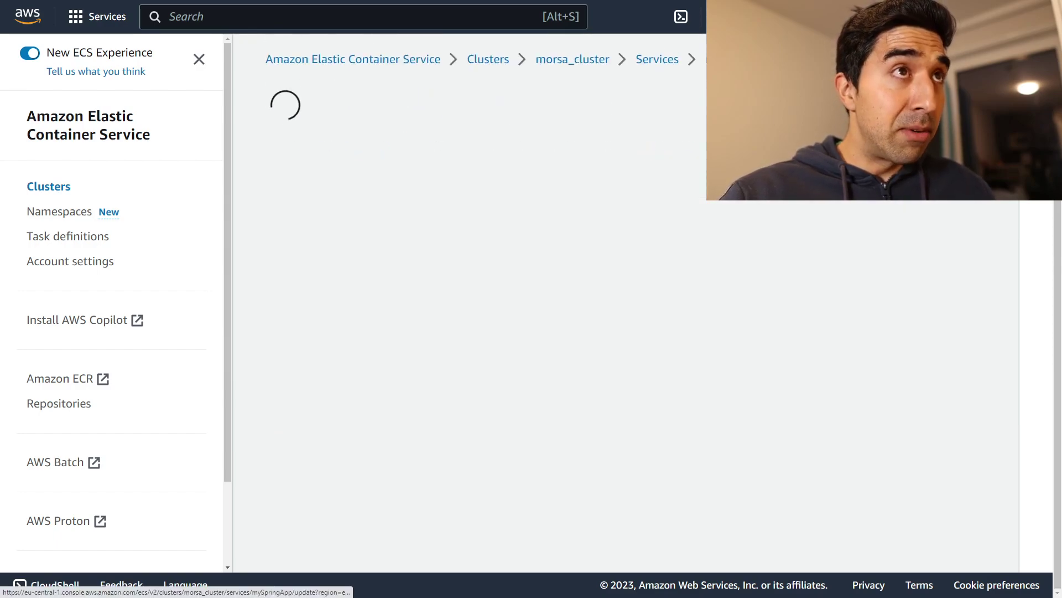
# Set the desired tasks of mySpringApp to 2 in the deployment configuration.
pyautogui.scroll(-3, 856, 268)
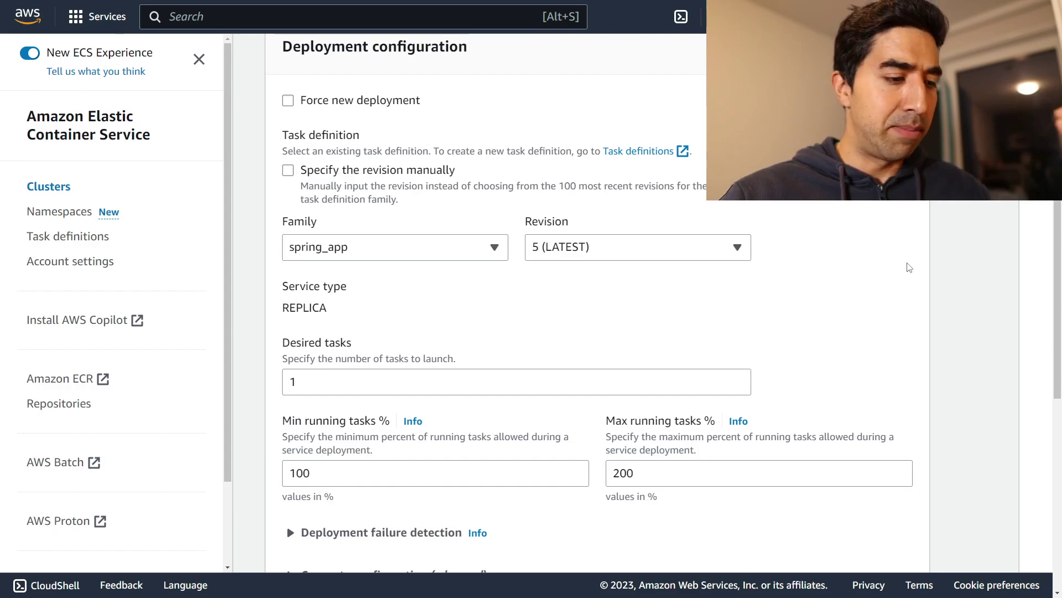
pyautogui.scroll(-3, 909, 268)
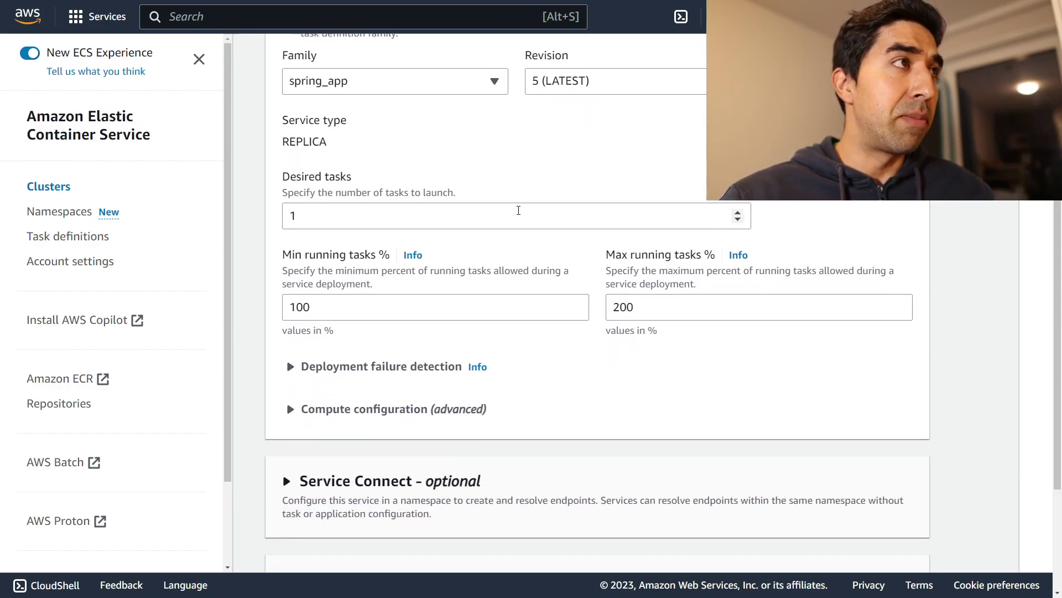
pyautogui.click(738, 213)
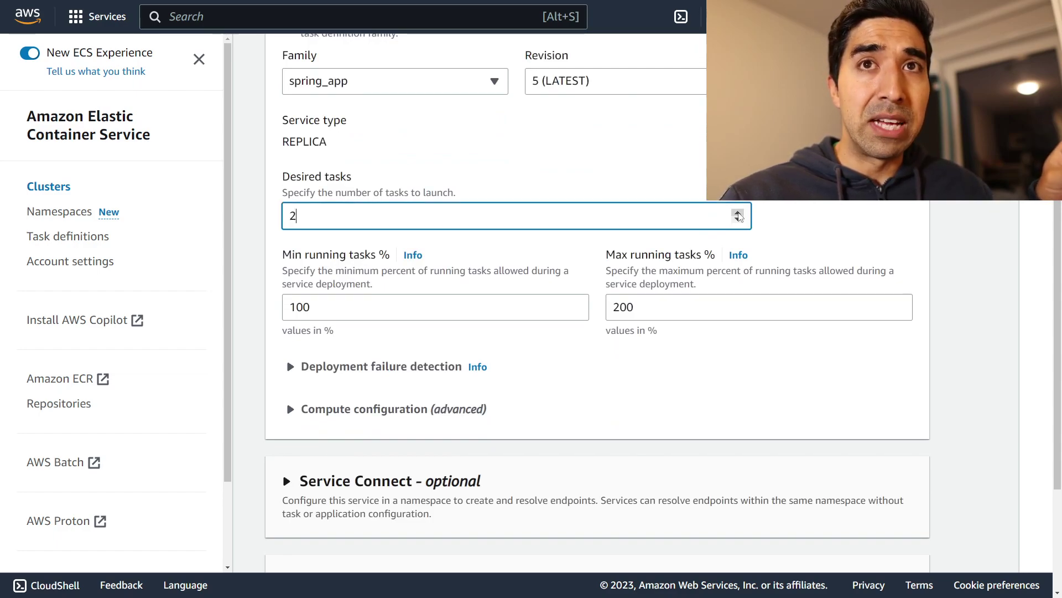
# Enable service auto scaling for mySpringApp with a minimum of 1 and a maximum of 3 tasks.
pyautogui.scroll(-3, 830, 268)
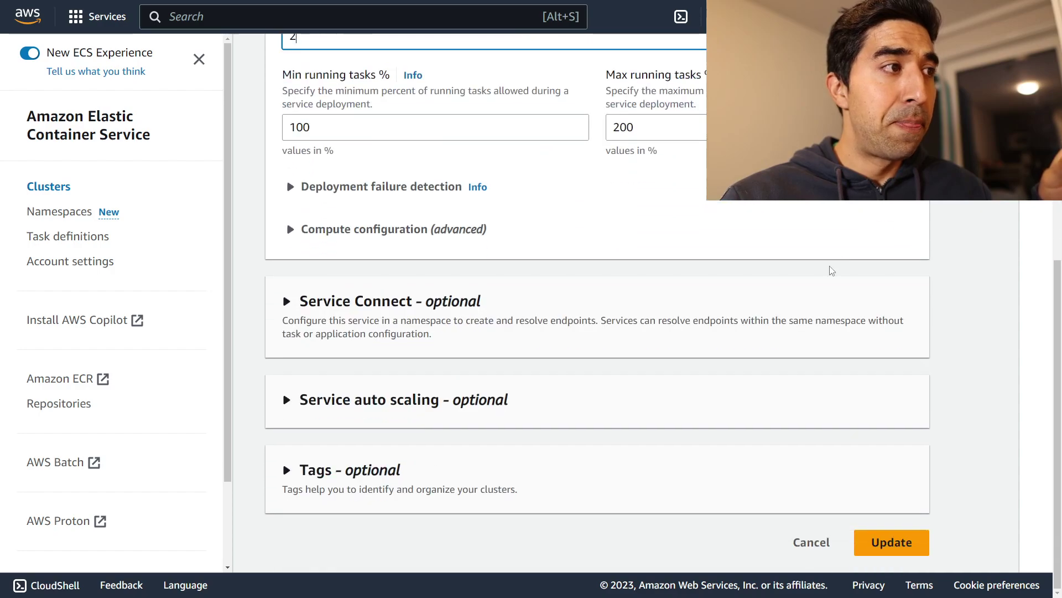
pyautogui.click(309, 411)
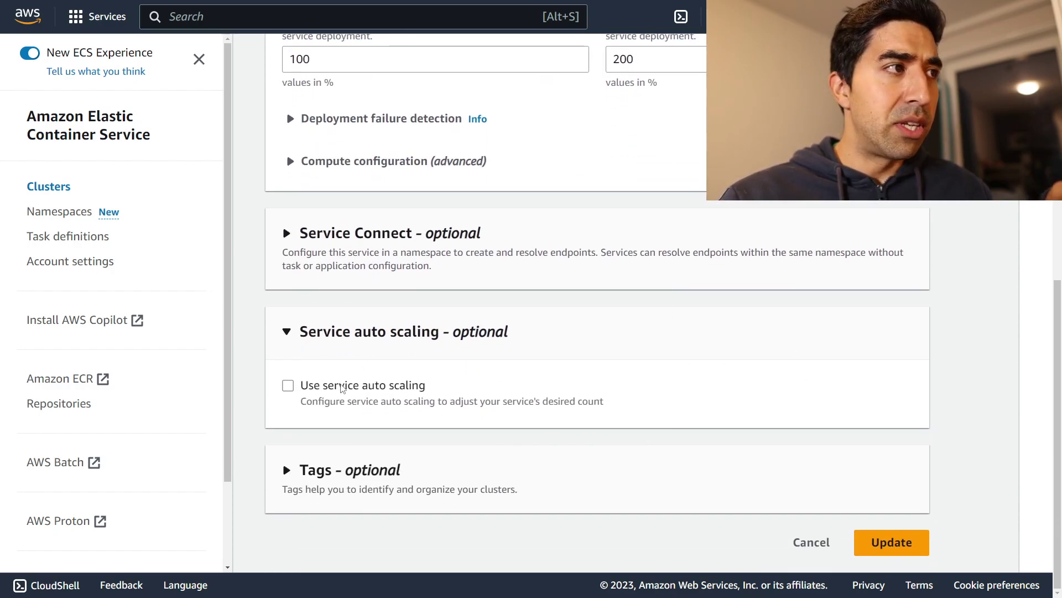
pyautogui.click(286, 451)
pyautogui.scroll(-1, 747, 375)
pyautogui.scroll(-3, 747, 375)
pyautogui.click(358, 260)
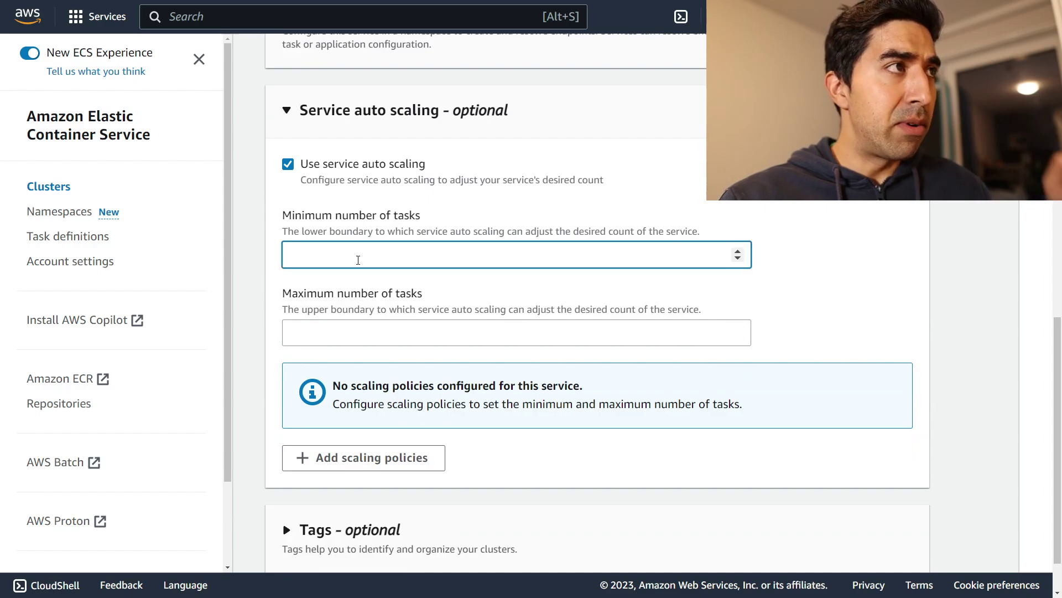
pyautogui.click(371, 333)
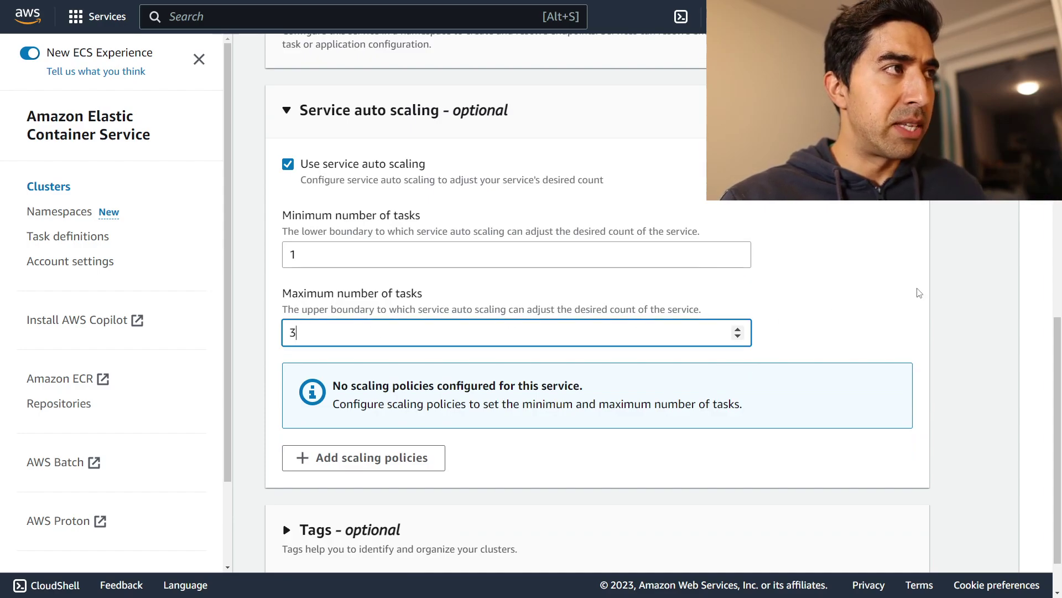
# Add a target tracking scaling policy using the ECSServiceAverageCPUUtilization metric with a target value of 70.
pyautogui.scroll(-1, 913, 290)
pyautogui.click(424, 396)
pyautogui.scroll(-3, 736, 319)
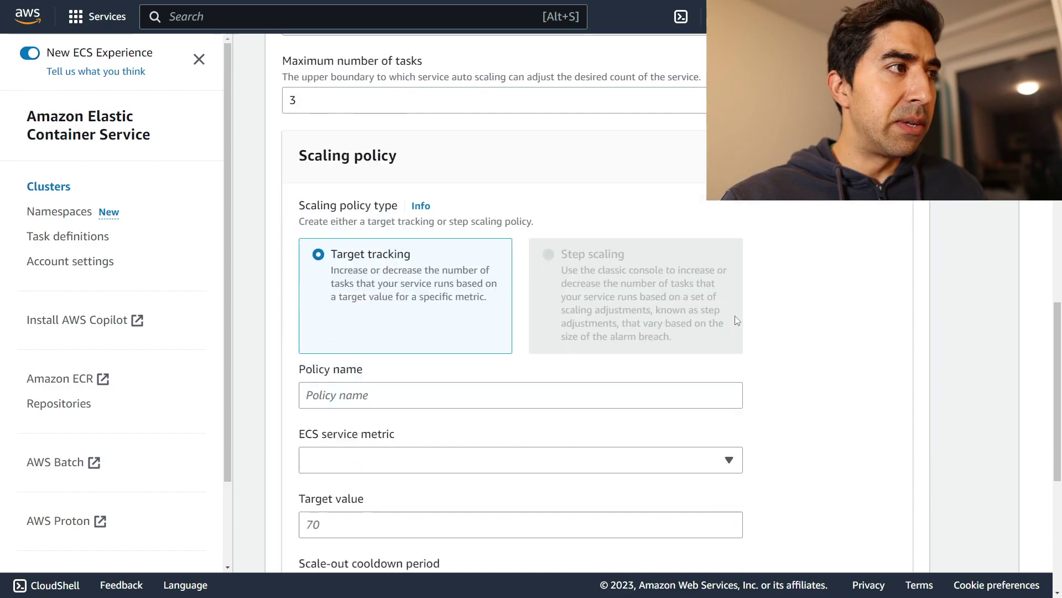
pyautogui.scroll(-2, 736, 320)
pyautogui.click(367, 298)
pyautogui.click(374, 354)
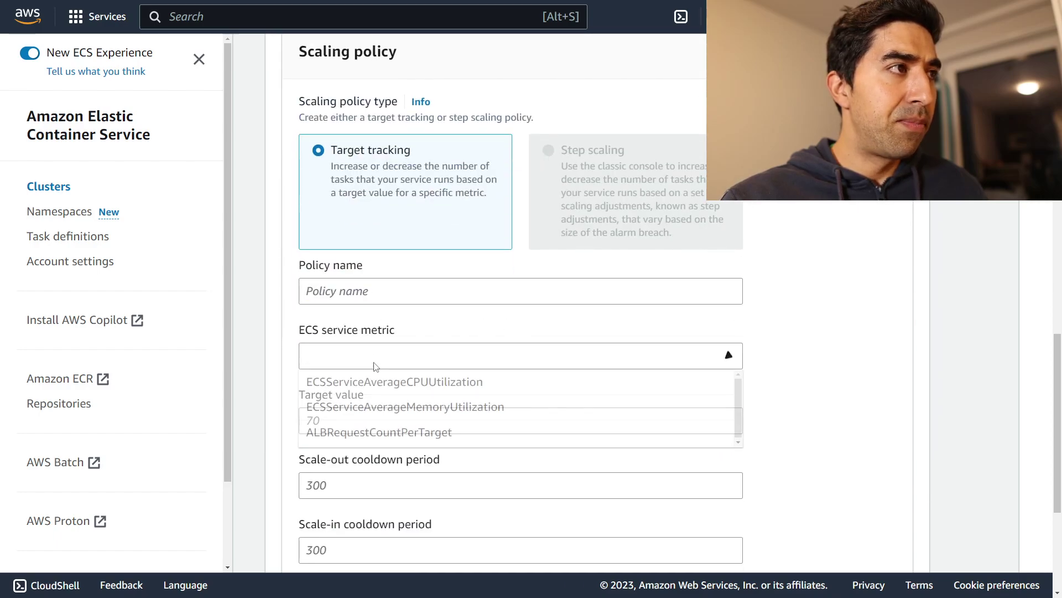
pyautogui.click(421, 384)
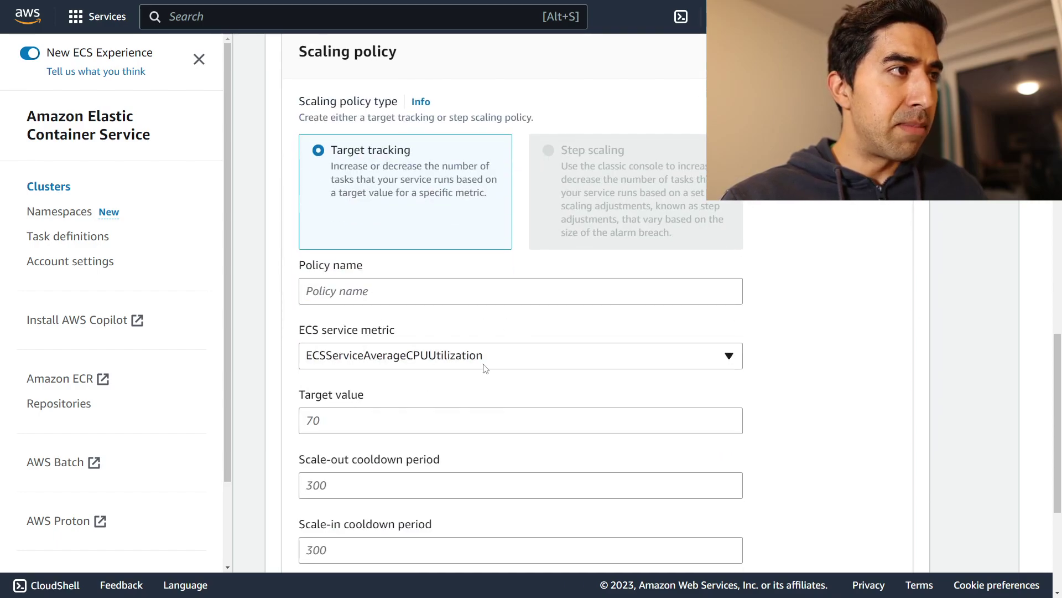
pyautogui.scroll(-2, 485, 368)
pyautogui.click(313, 311)
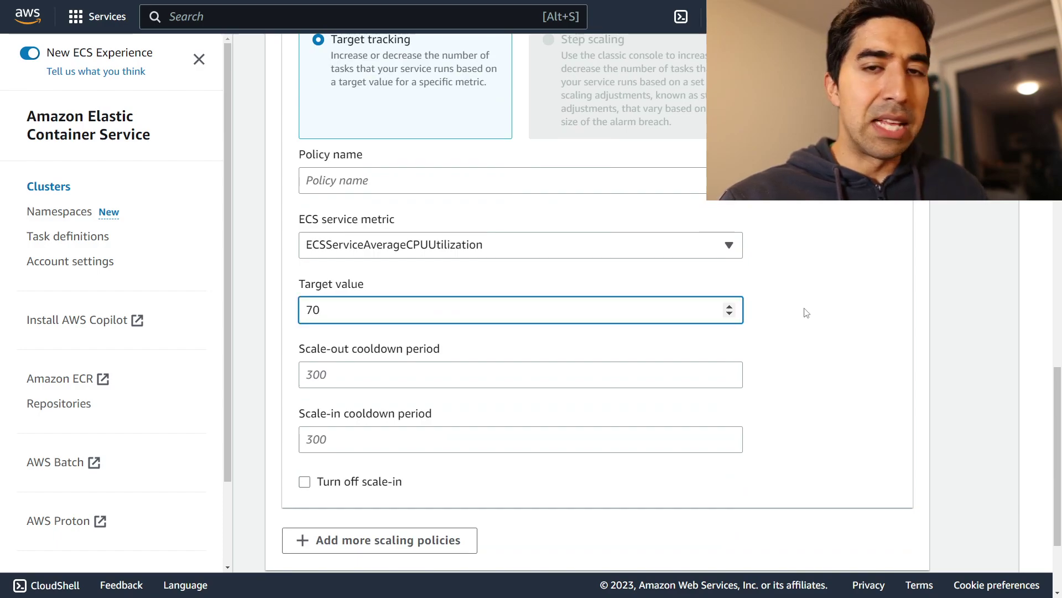
pyautogui.scroll(-3, 807, 312)
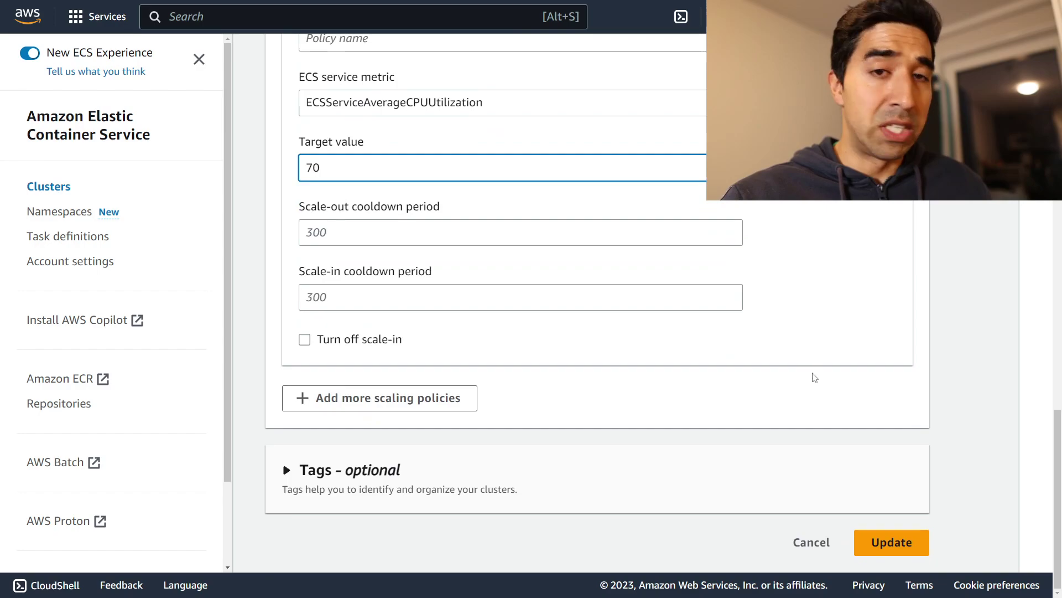
# Turn off service auto scaling and try to submit the update of mySpringApp.
pyautogui.scroll(13, 822, 395)
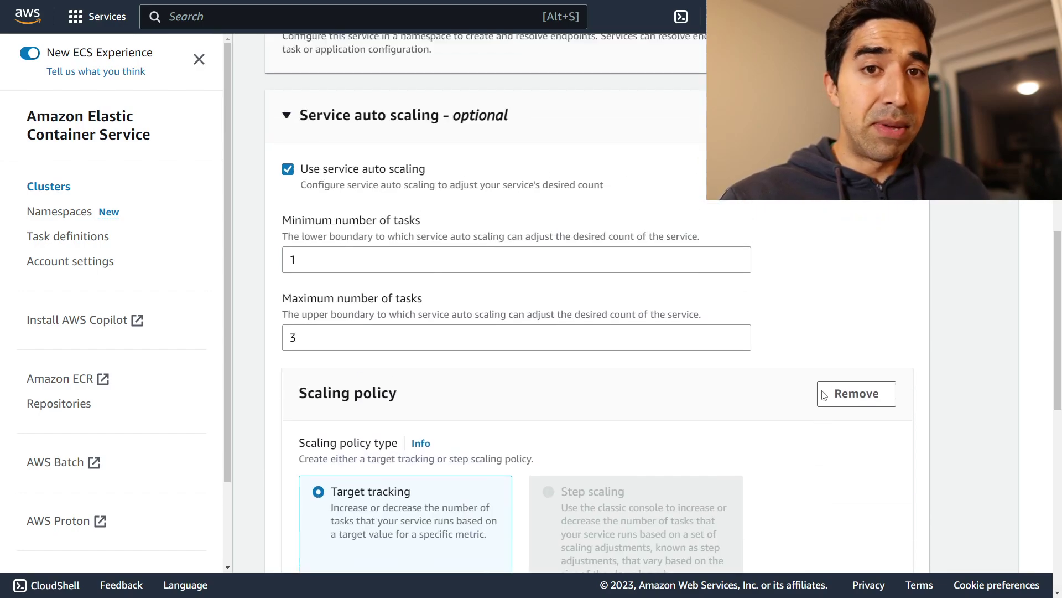
pyautogui.click(283, 299)
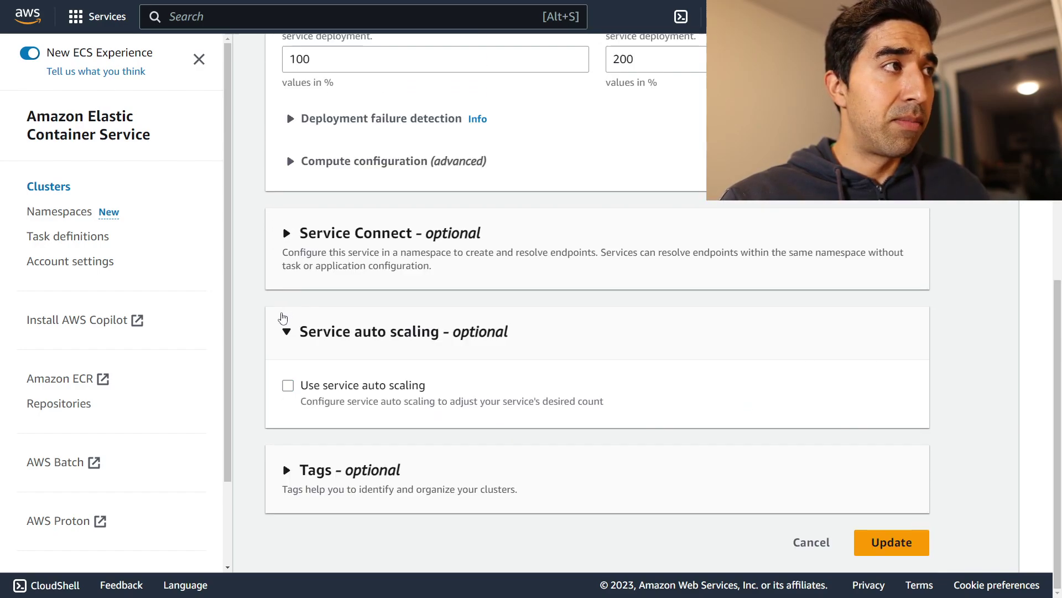
pyautogui.scroll(7, 279, 310)
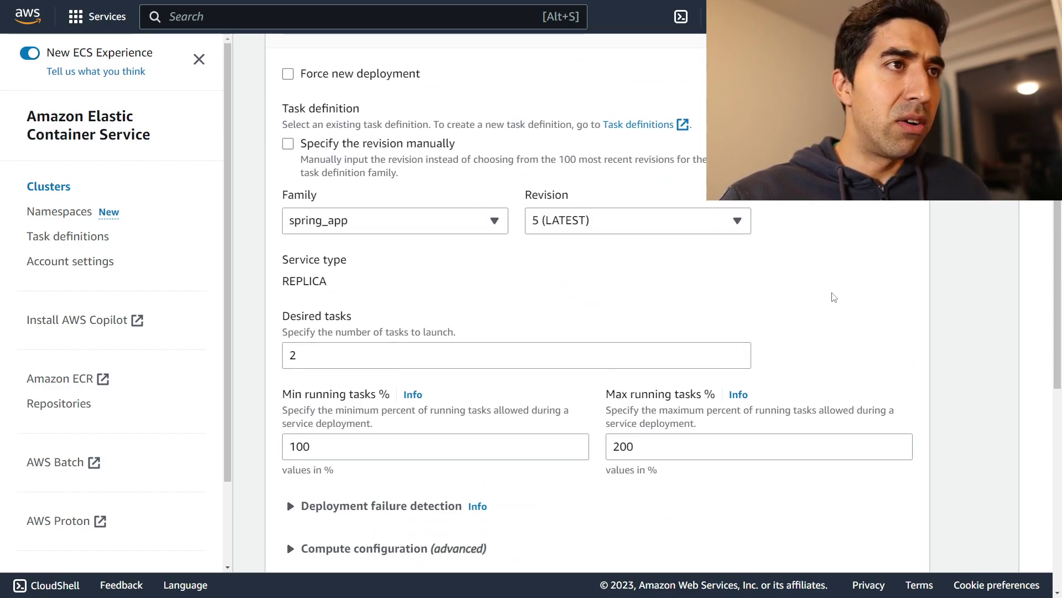
pyautogui.scroll(-7, 834, 297)
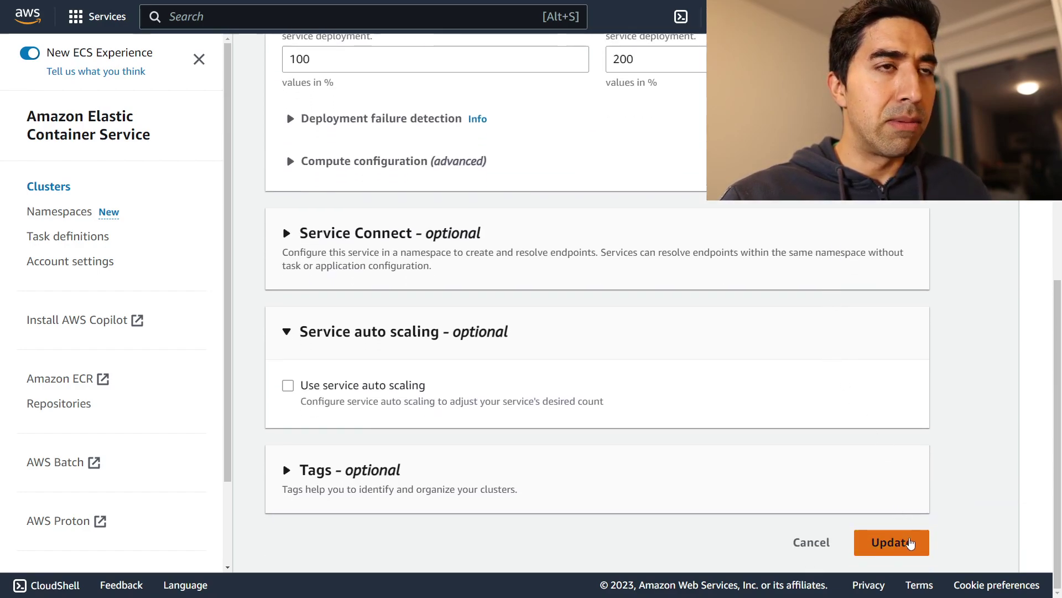
pyautogui.click(911, 543)
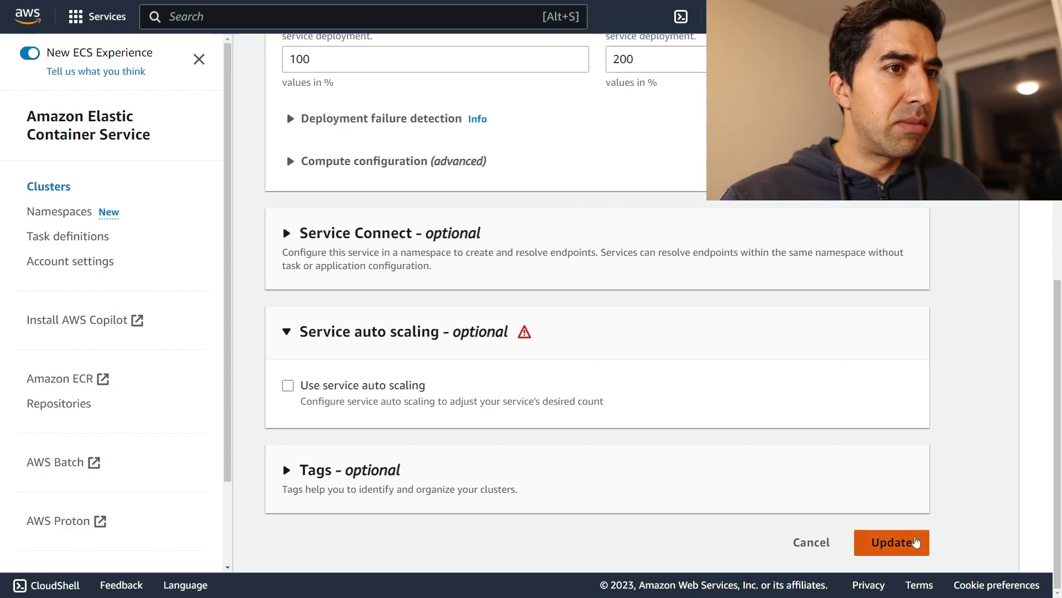
# Check the update form and its service auto scaling section for the problem, and cancel the update.
pyautogui.scroll(10, 915, 494)
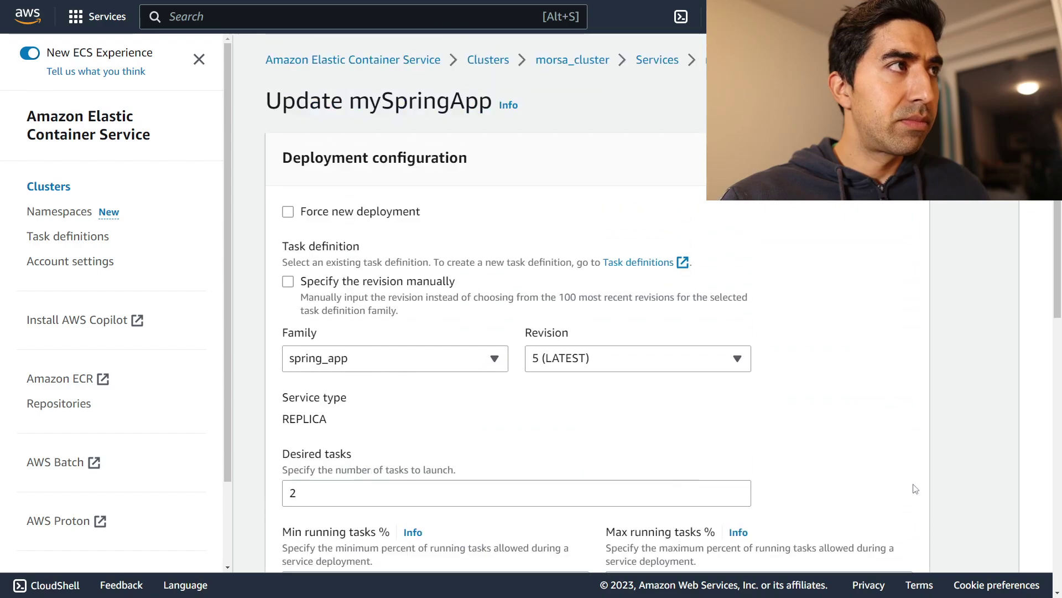
pyautogui.scroll(-10, 863, 440)
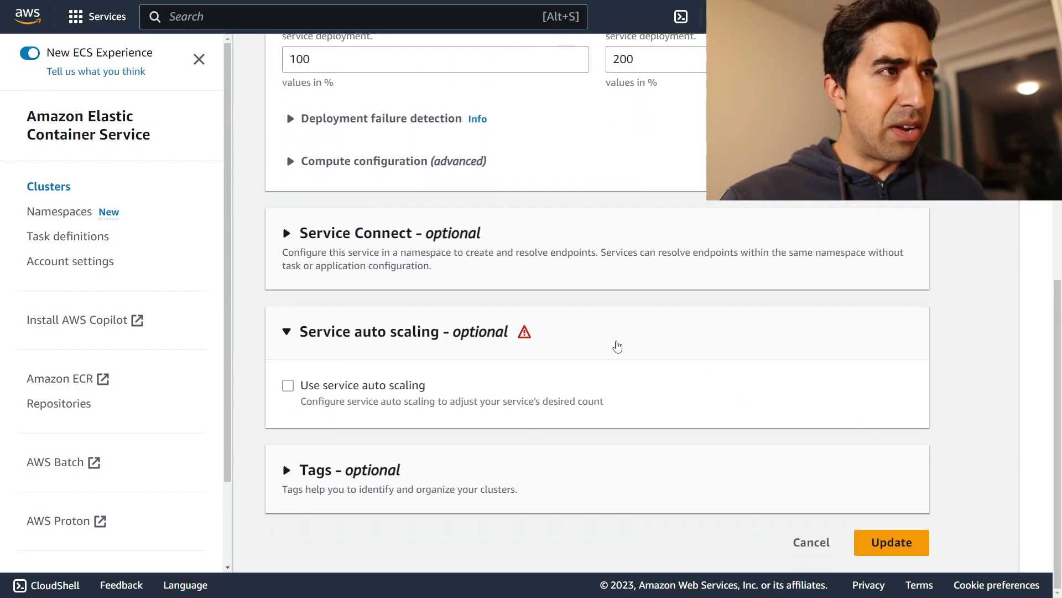
pyautogui.click(525, 336)
pyautogui.click(526, 396)
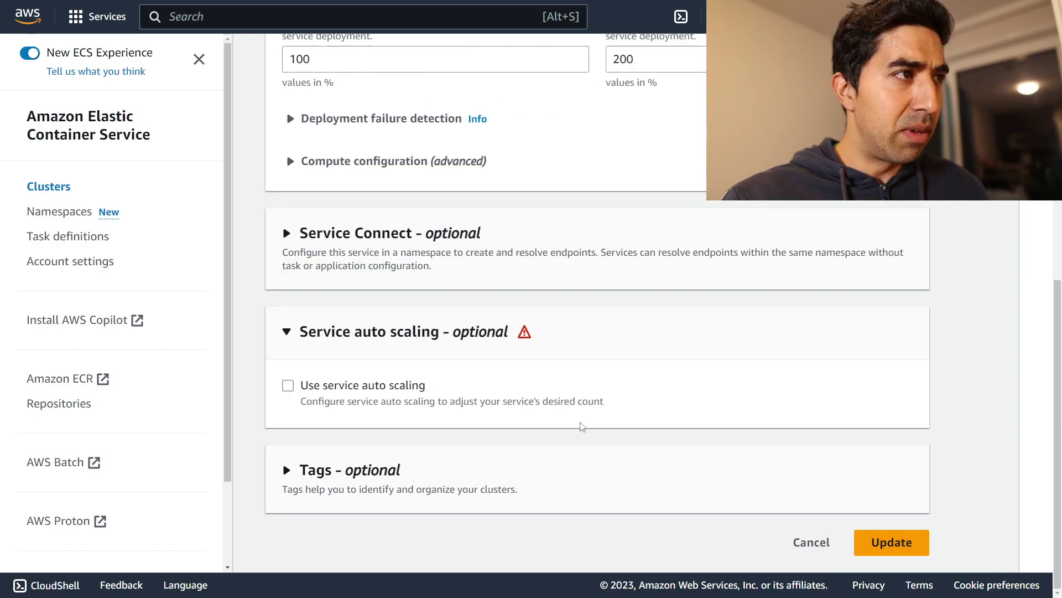
pyautogui.click(805, 542)
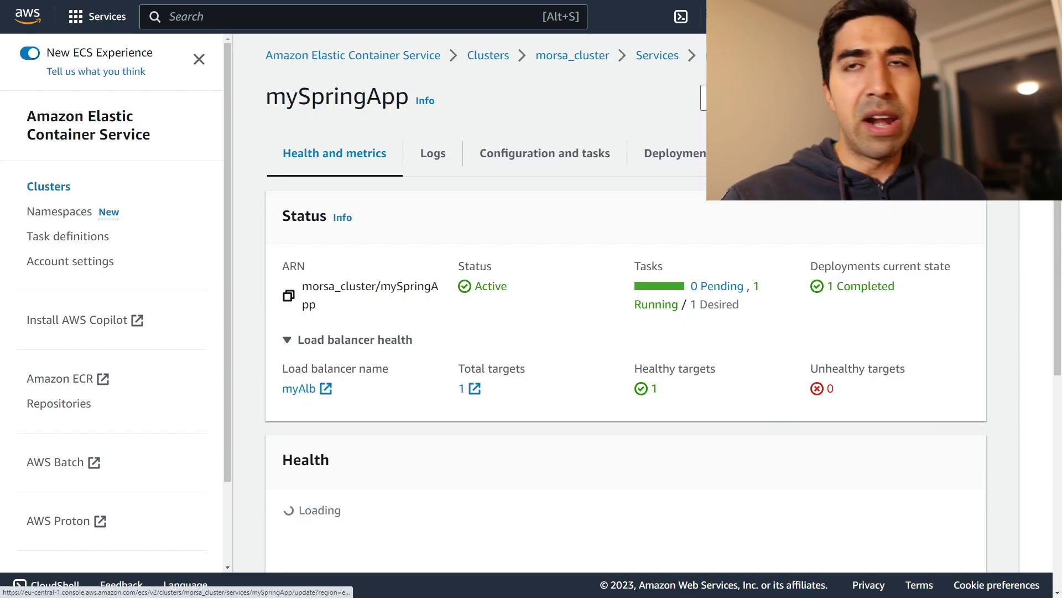
# Reopen the update form of mySpringApp, set the desired tasks to 2 and submit the update.
pyautogui.click(830, 98)
pyautogui.scroll(-6, 738, 229)
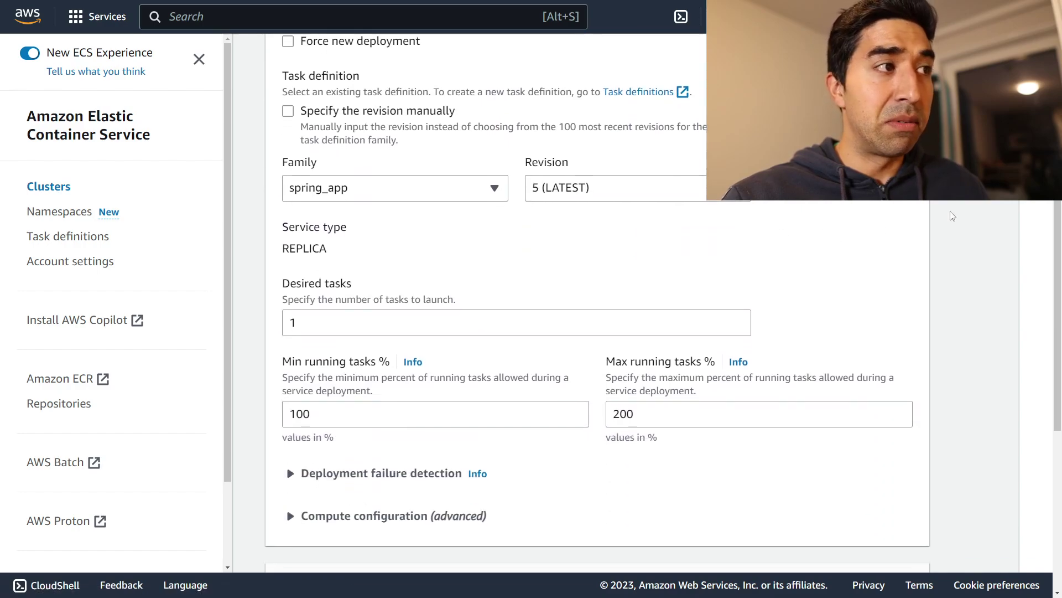
pyautogui.scroll(3, 720, 371)
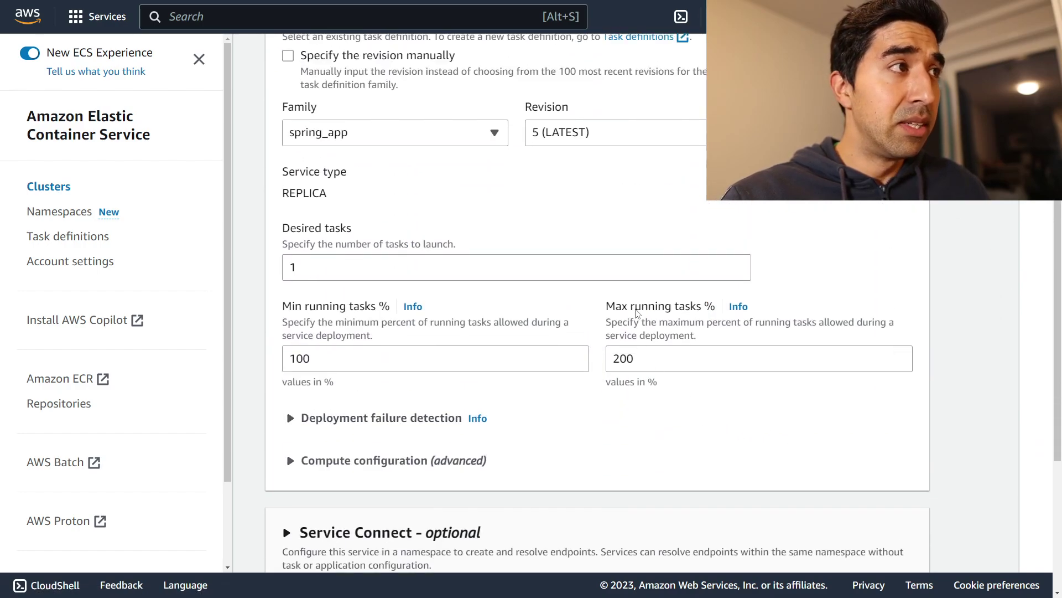
pyautogui.click(744, 264)
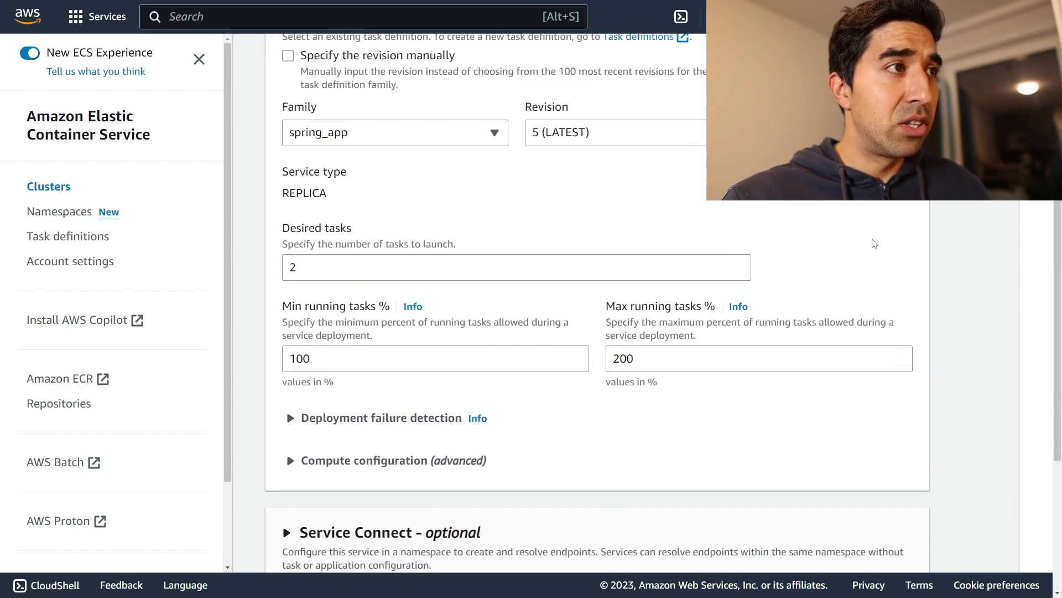
pyautogui.scroll(1, 956, 304)
pyautogui.scroll(3, 956, 304)
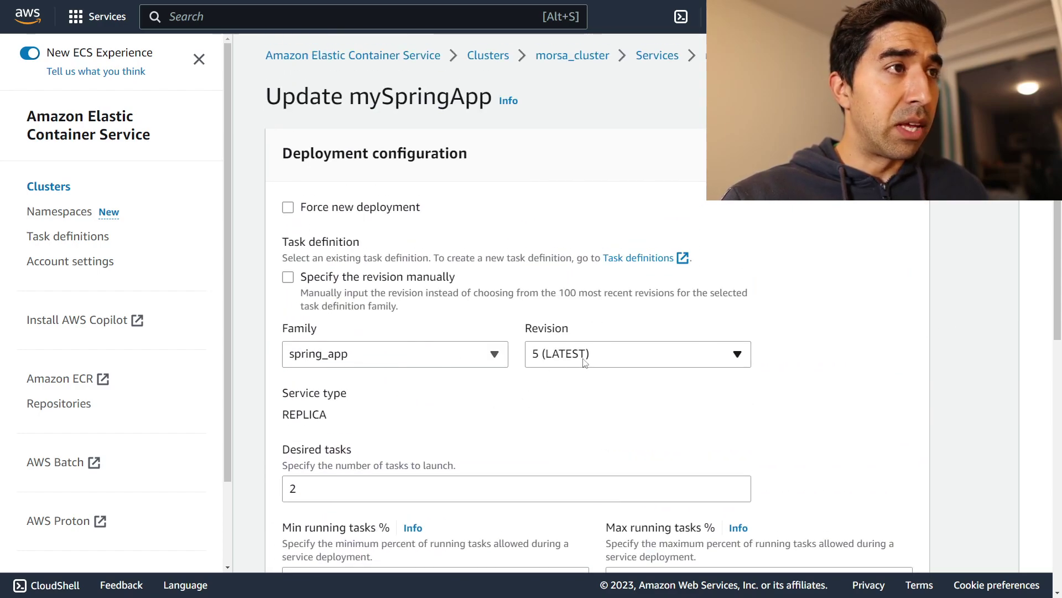
pyautogui.scroll(-10, 941, 334)
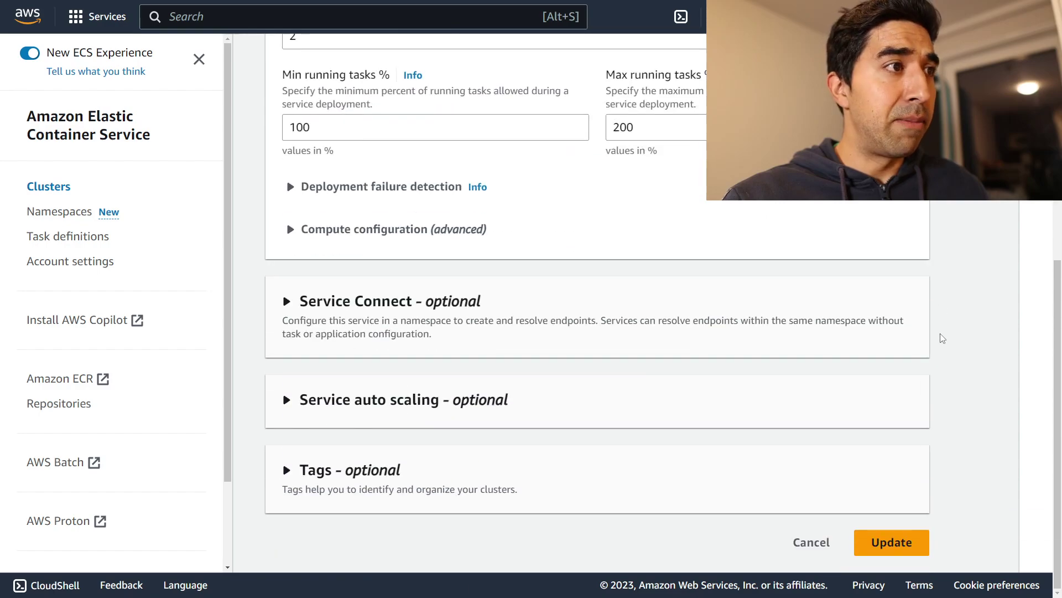
pyautogui.click(895, 542)
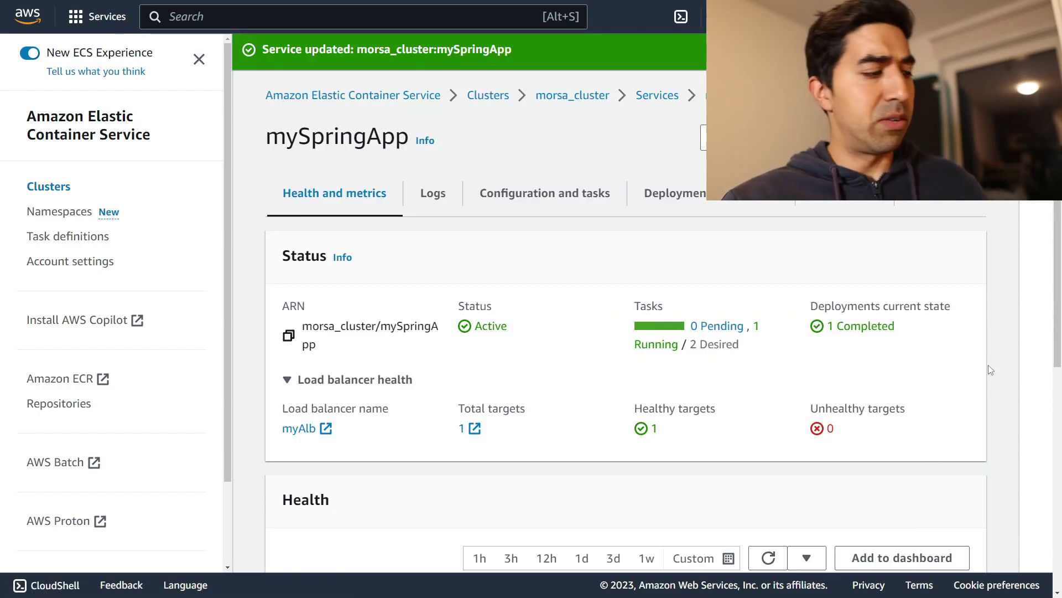
# Examine the desired task count, load balancer health and utilization graphs on the mySpringApp service page.
pyautogui.scroll(-2, 940, 332)
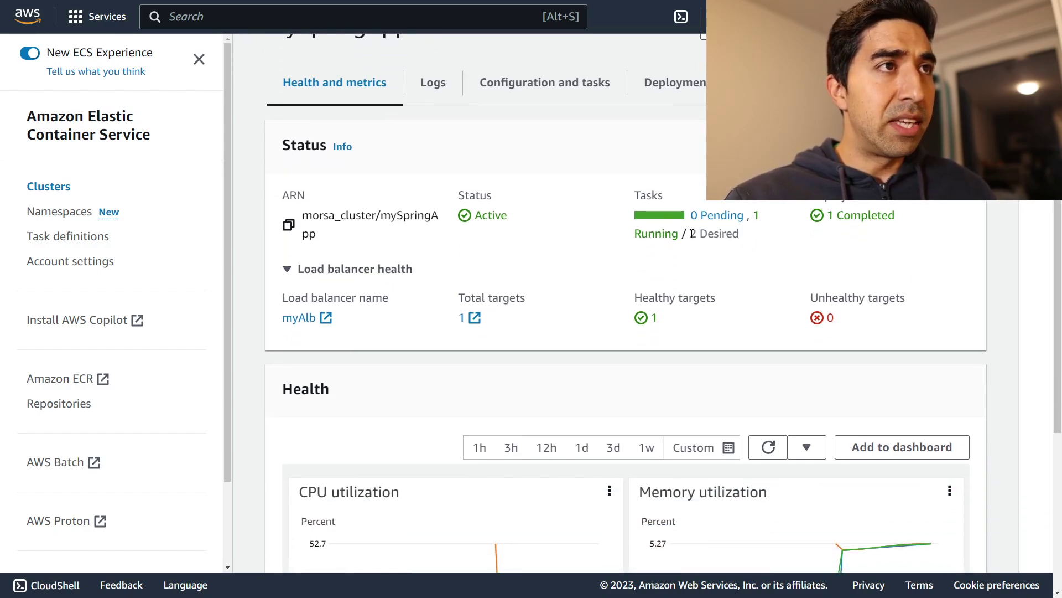
pyautogui.moveTo(690, 234); pyautogui.dragTo(748, 242)
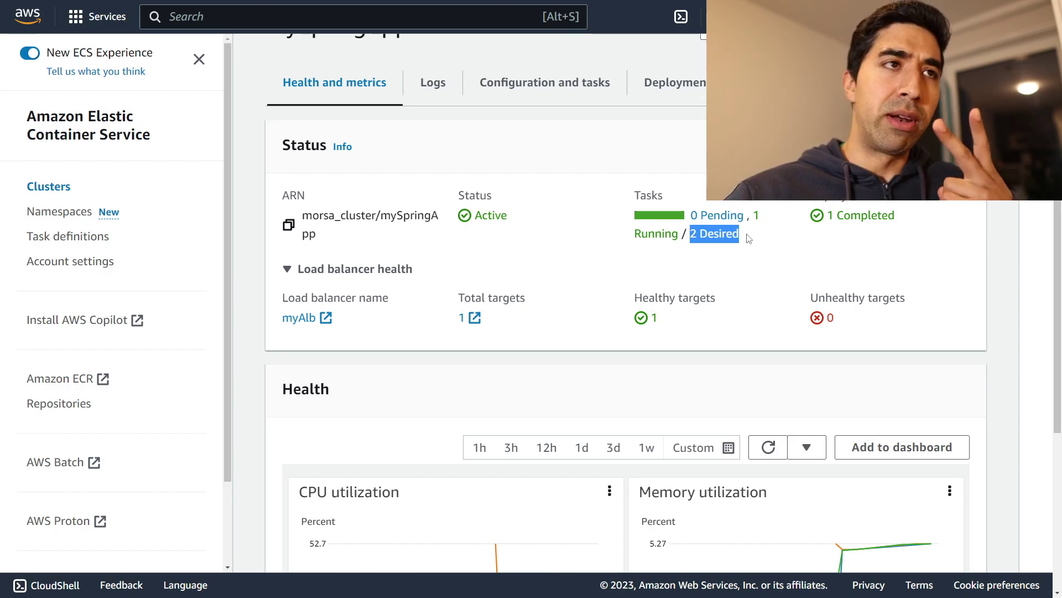
pyautogui.click(784, 230)
pyautogui.scroll(-3, 780, 241)
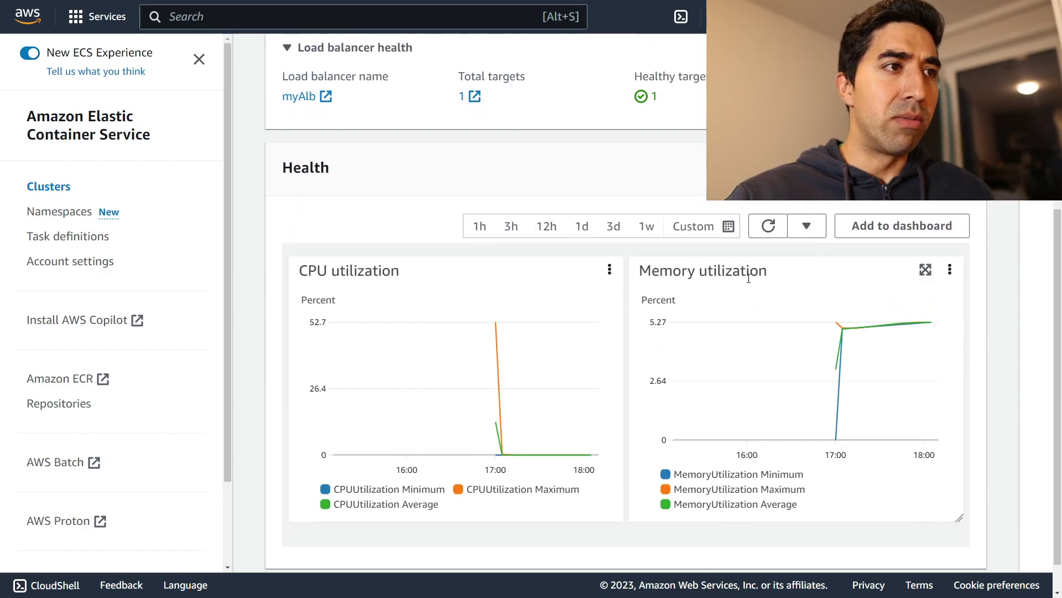
pyautogui.scroll(5, 741, 296)
pyautogui.scroll(-5, 577, 299)
pyautogui.scroll(6, 572, 308)
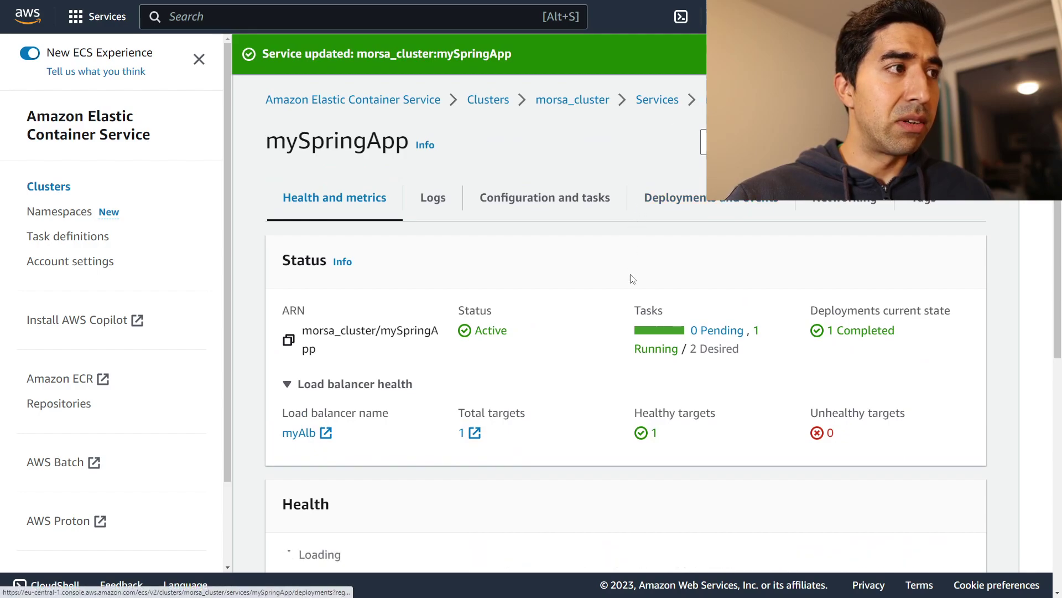
# Return to the morsa_cluster services list and examine the deployments and tasks status of mySpringApp.
pyautogui.click(657, 99)
pyautogui.scroll(-3, 646, 314)
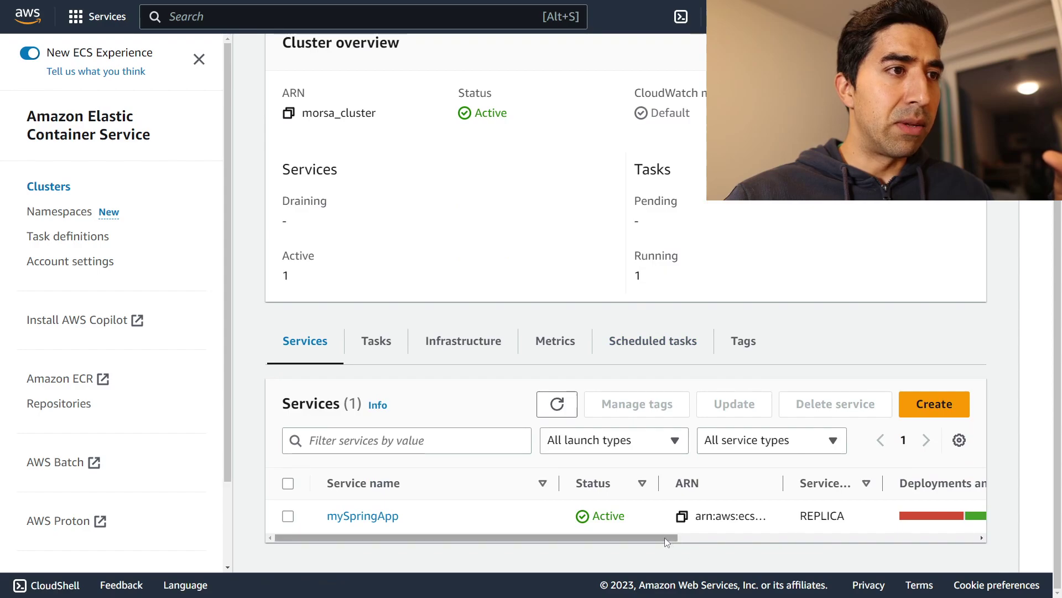
pyautogui.moveTo(665, 537); pyautogui.dragTo(811, 548)
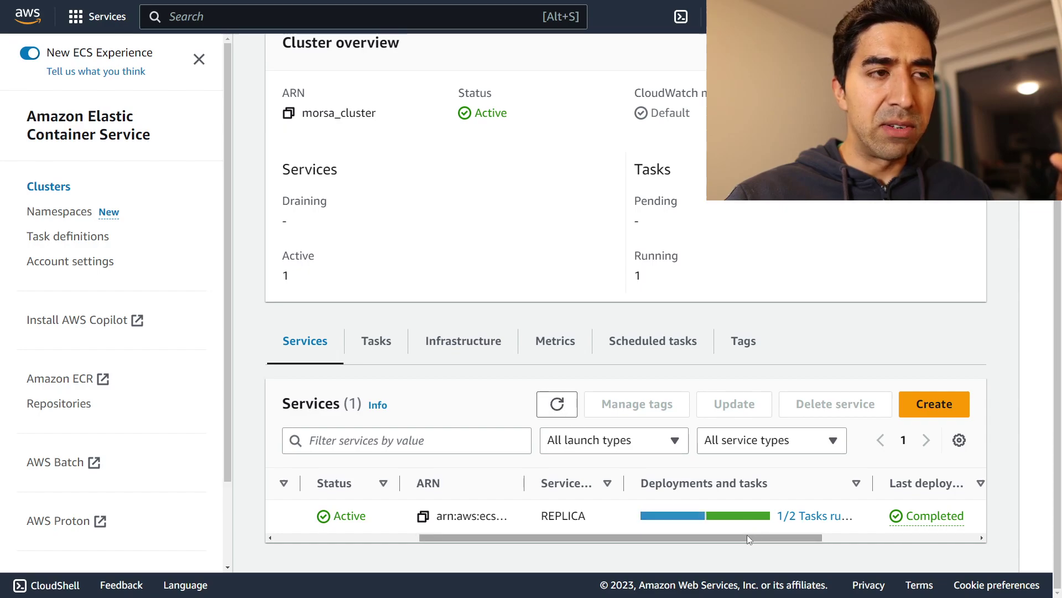
# Widen the Deployments and tasks column of the morsa_cluster services list to read the task status, and refresh the list.
pyautogui.moveTo(873, 482); pyautogui.dragTo(927, 487)
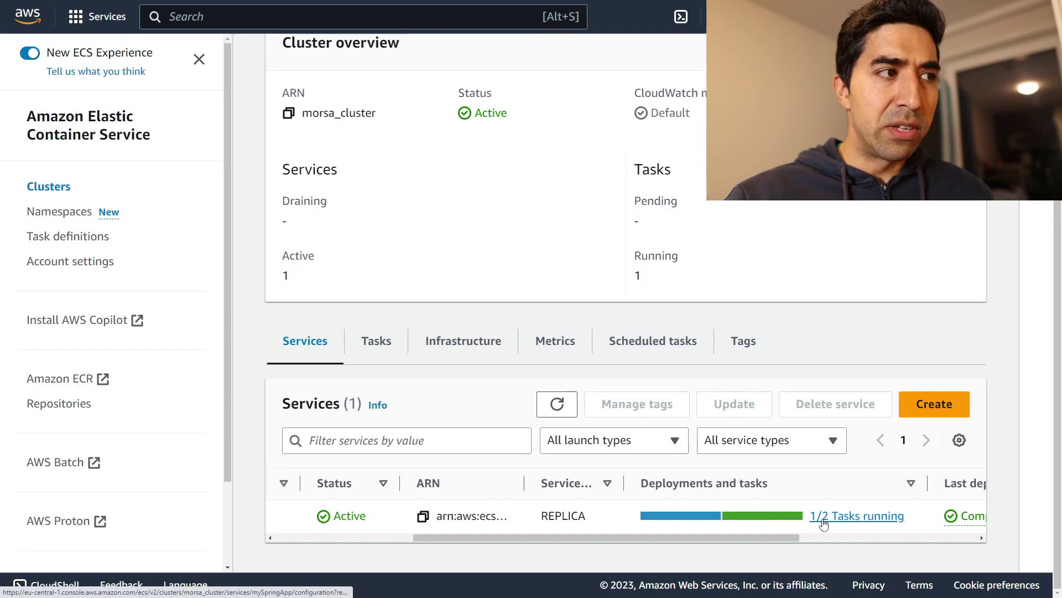
pyautogui.click(556, 404)
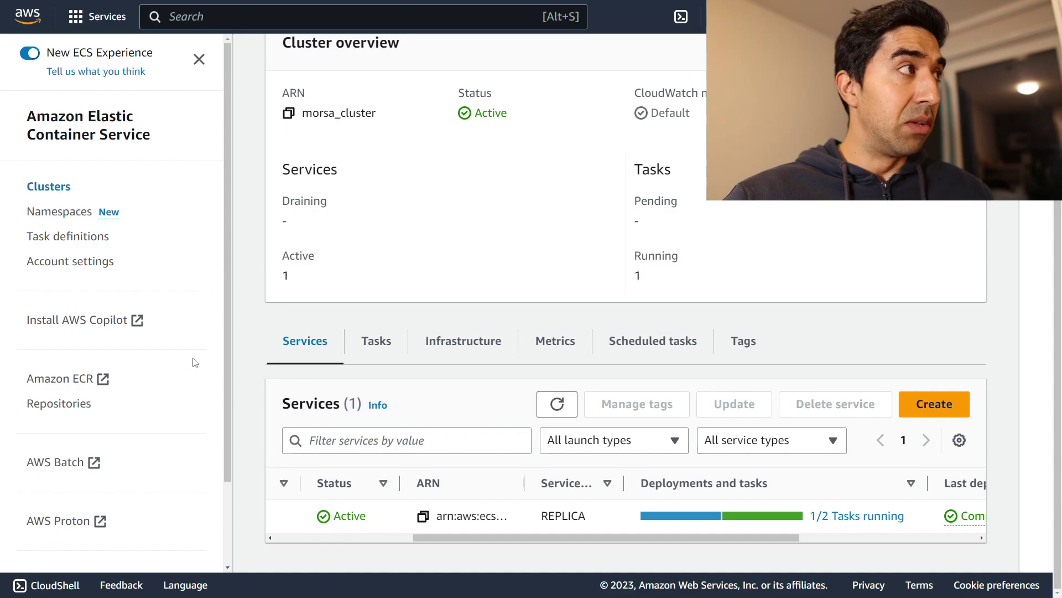
pyautogui.scroll(3, 299, 364)
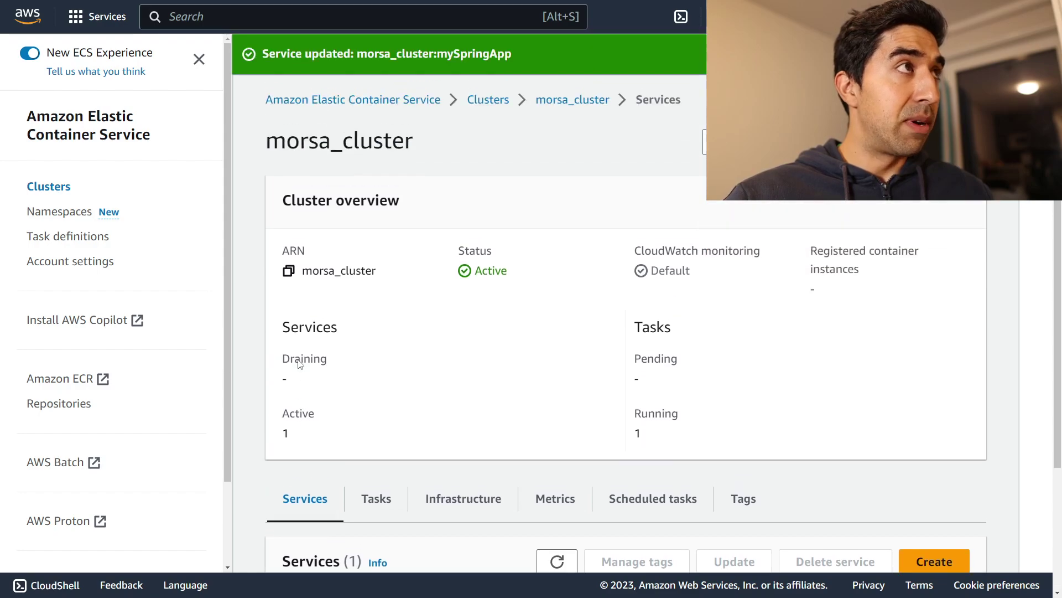
# Search the AWS services for CloudWatch, open it in a new browser tab and switch to that tab.
pyautogui.click(269, 20)
pyautogui.write('clo')
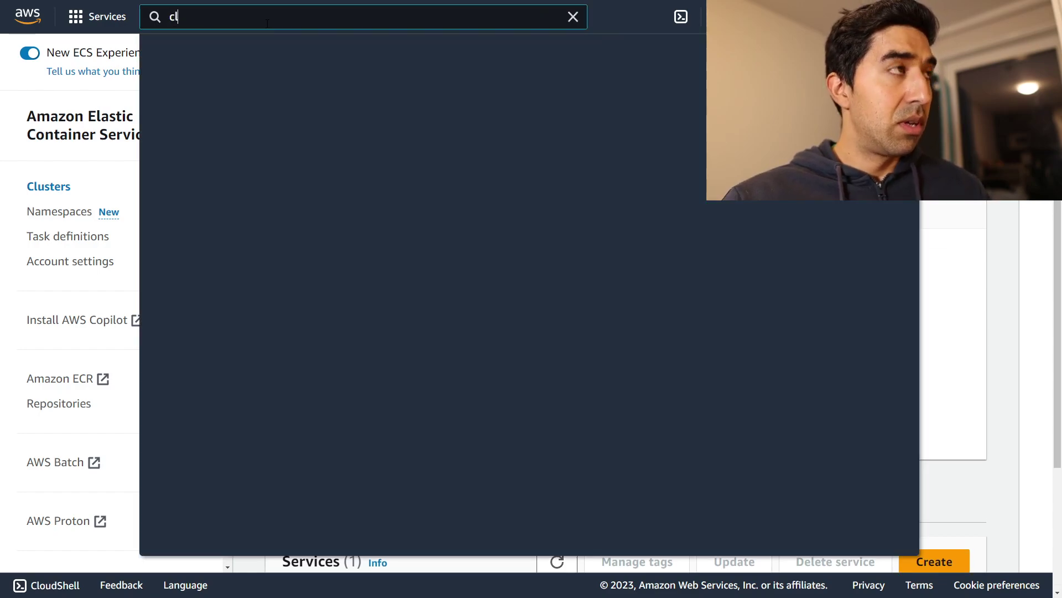
pyautogui.moveTo(425, 274)
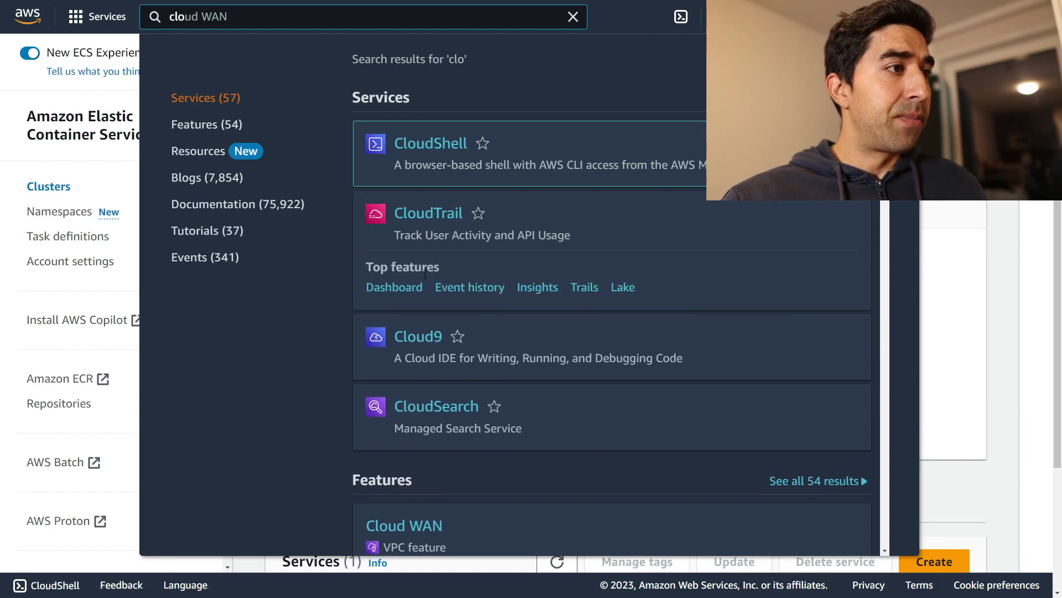
pyautogui.write('dwa')
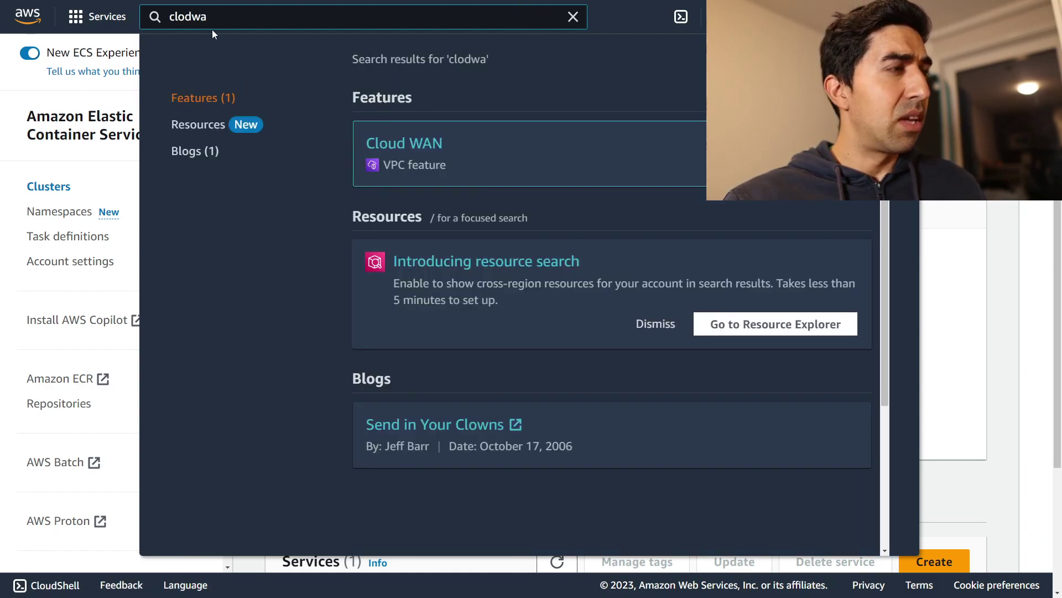
pyautogui.press('BackSpace')
pyautogui.press('BackSpace')
pyautogui.press('BackSpace')
pyautogui.write('udwa')
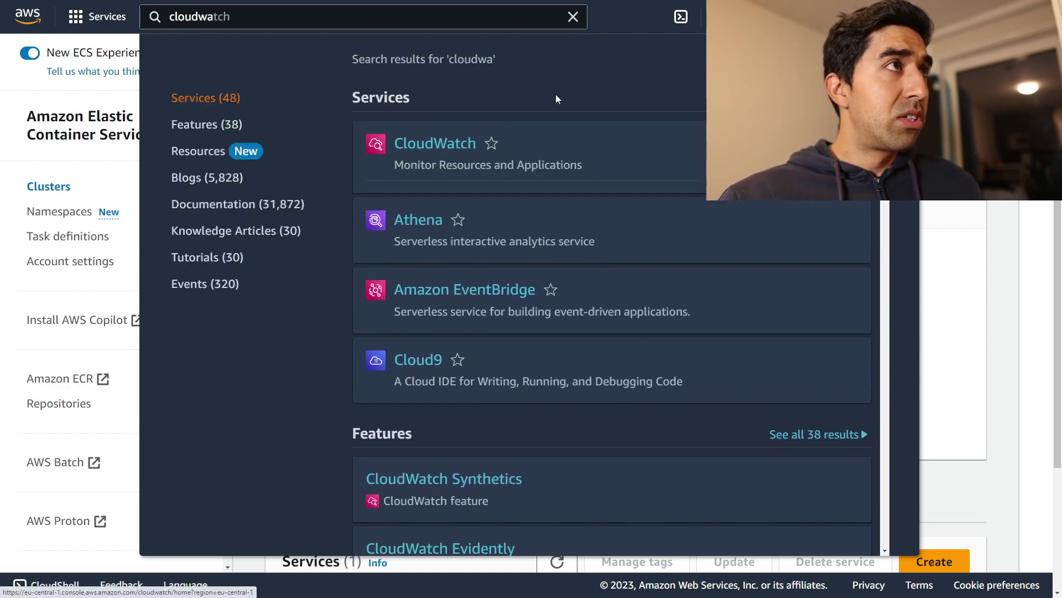
pyautogui.press('Escape')
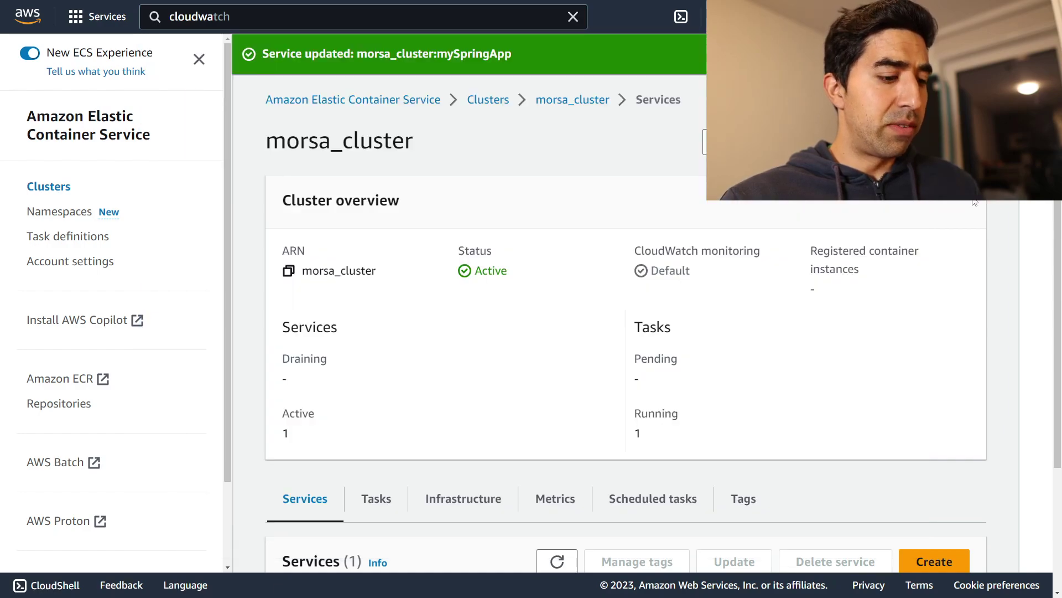
pyautogui.press('F11')
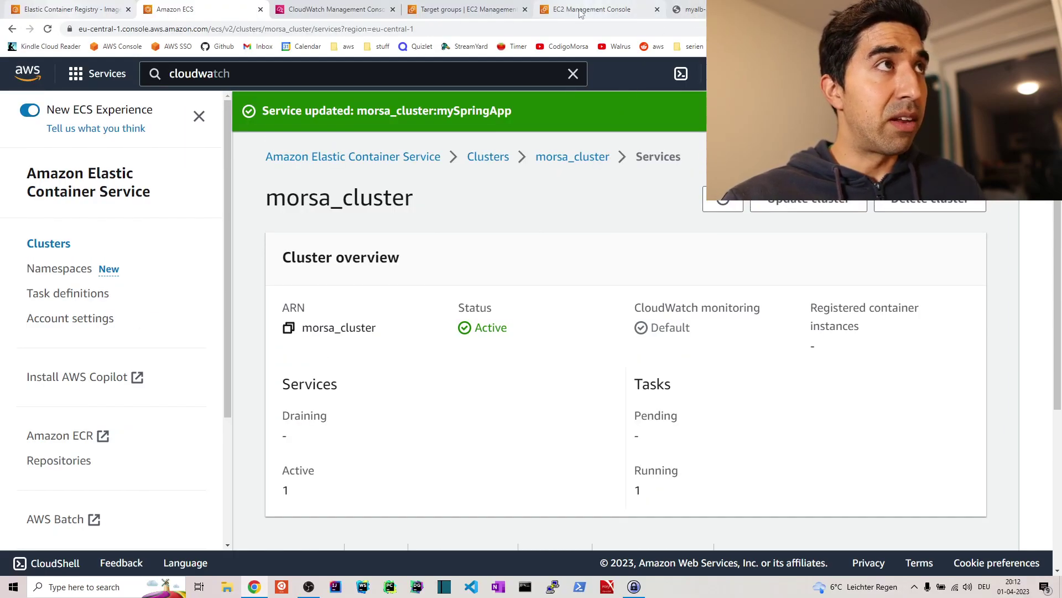
pyautogui.click(335, 9)
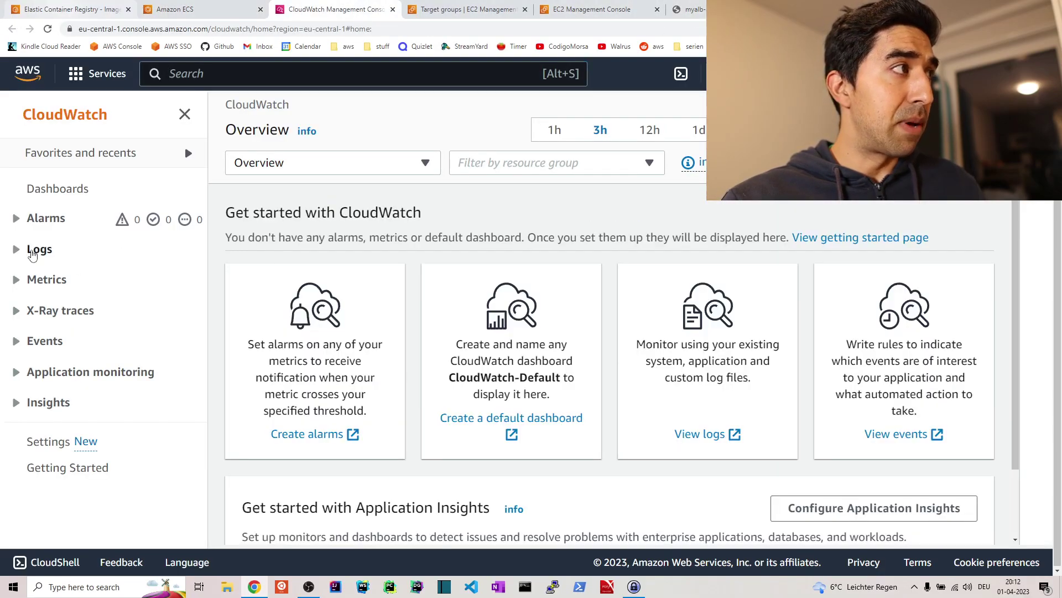
# Open the /ecs/spring_app log group in the CloudWatch logs and refresh its list of log streams.
pyautogui.click(33, 250)
pyautogui.click(73, 275)
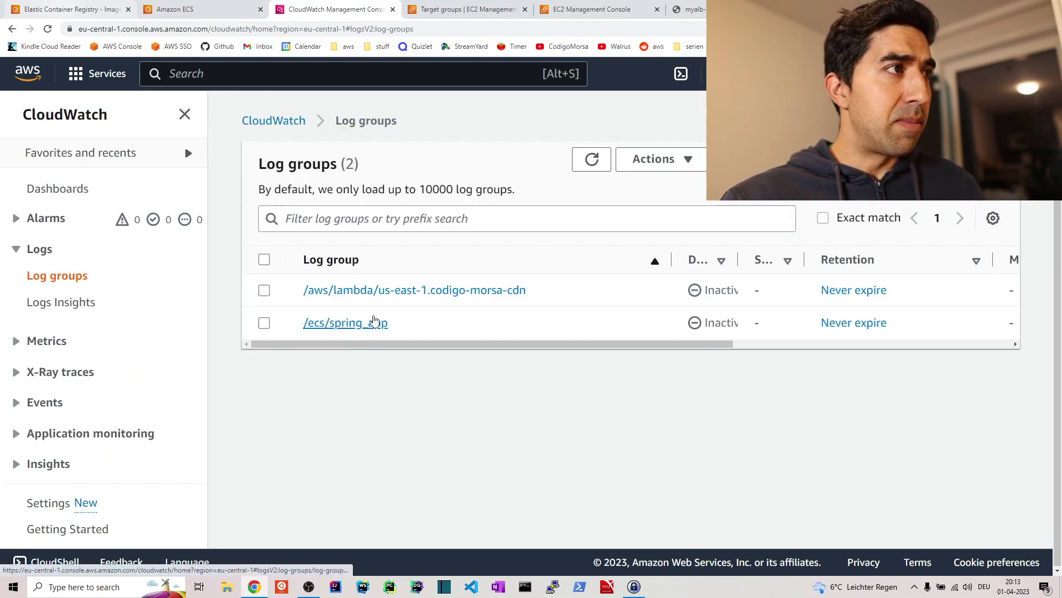
pyautogui.click(374, 325)
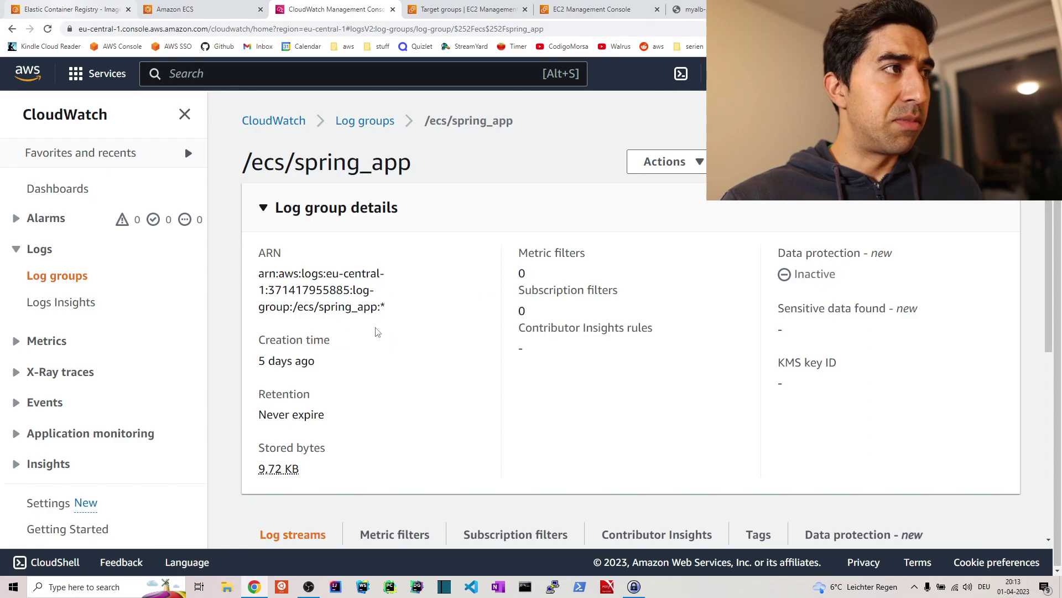
pyautogui.scroll(-3, 376, 332)
pyautogui.scroll(-3, 375, 332)
pyautogui.click(594, 263)
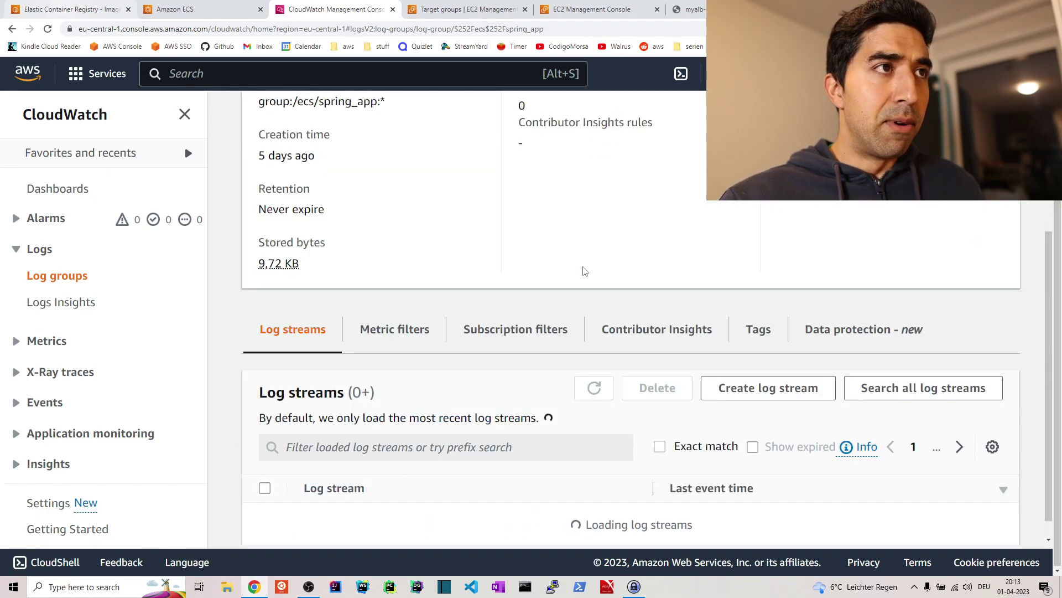
pyautogui.scroll(-2, 575, 332)
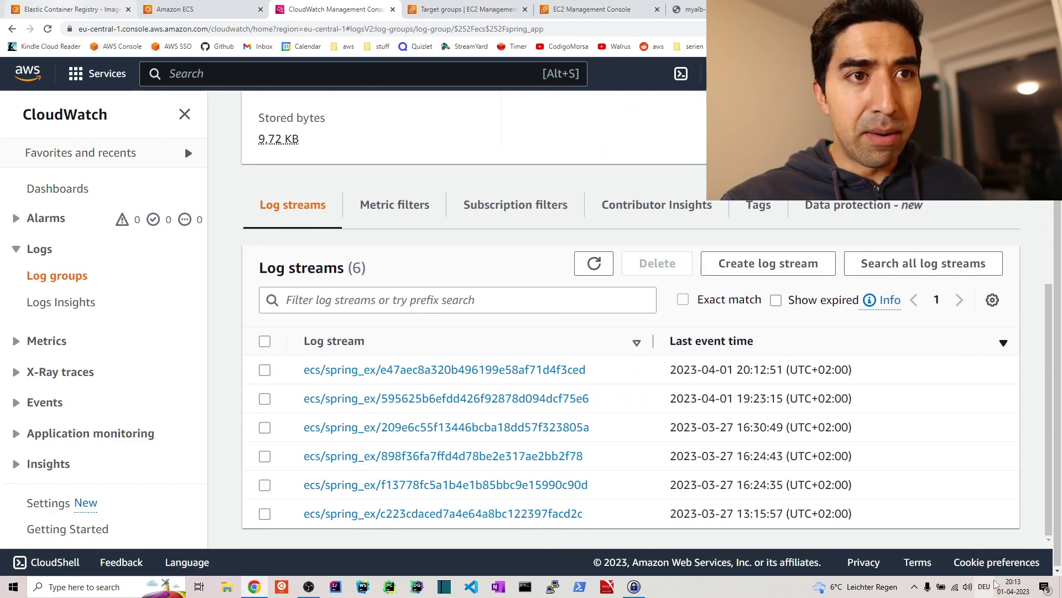
# Open the most recent log stream full screen and expand the event about ExampleApplication starting to read its version and Java details.
pyautogui.click(562, 371)
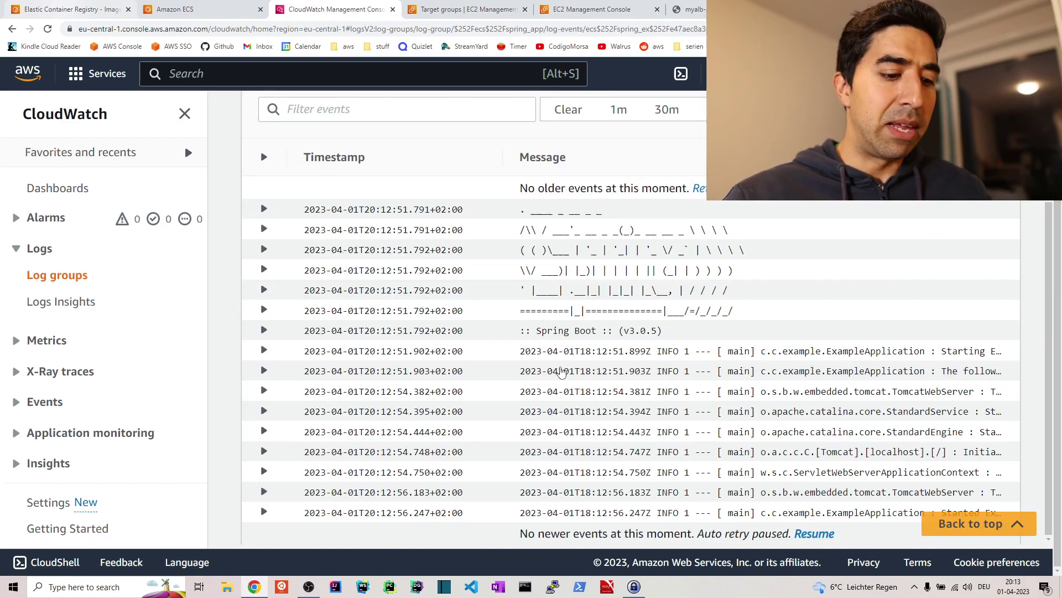
pyautogui.press('F11')
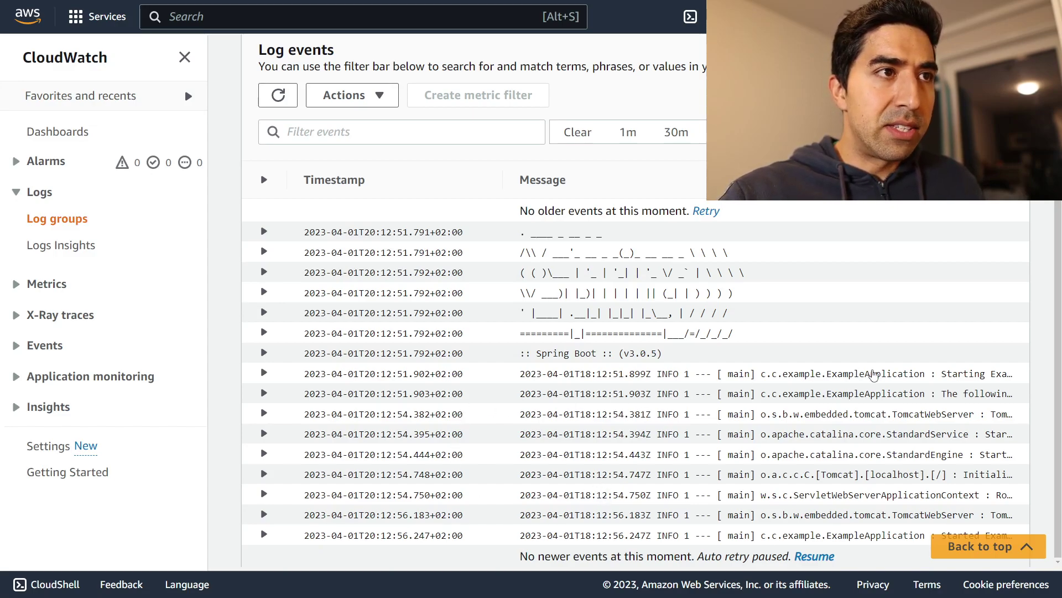
pyautogui.click(264, 374)
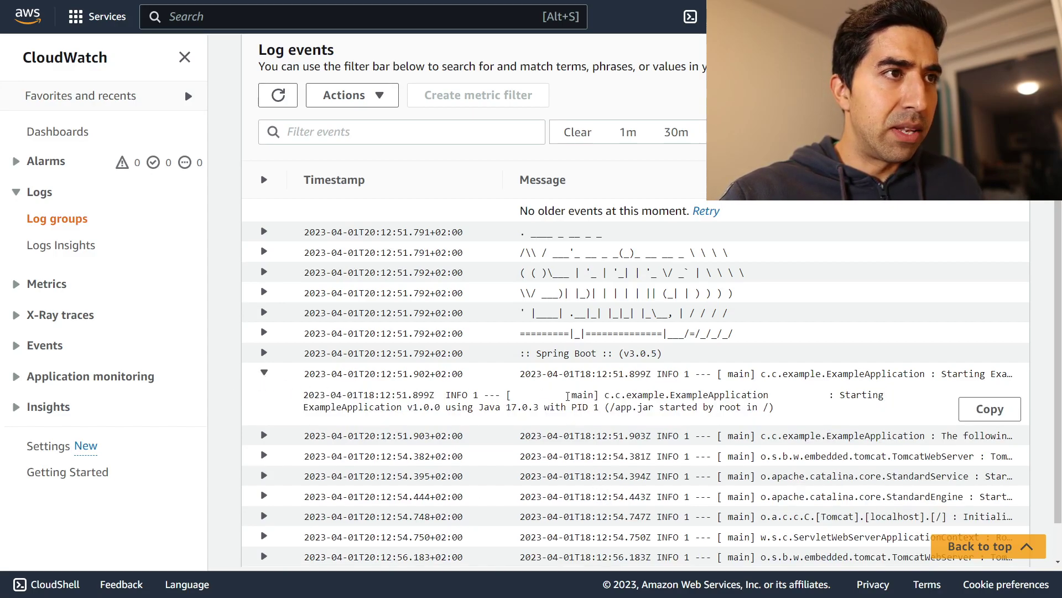
pyautogui.doubleClick(337, 407)
pyautogui.click(429, 426)
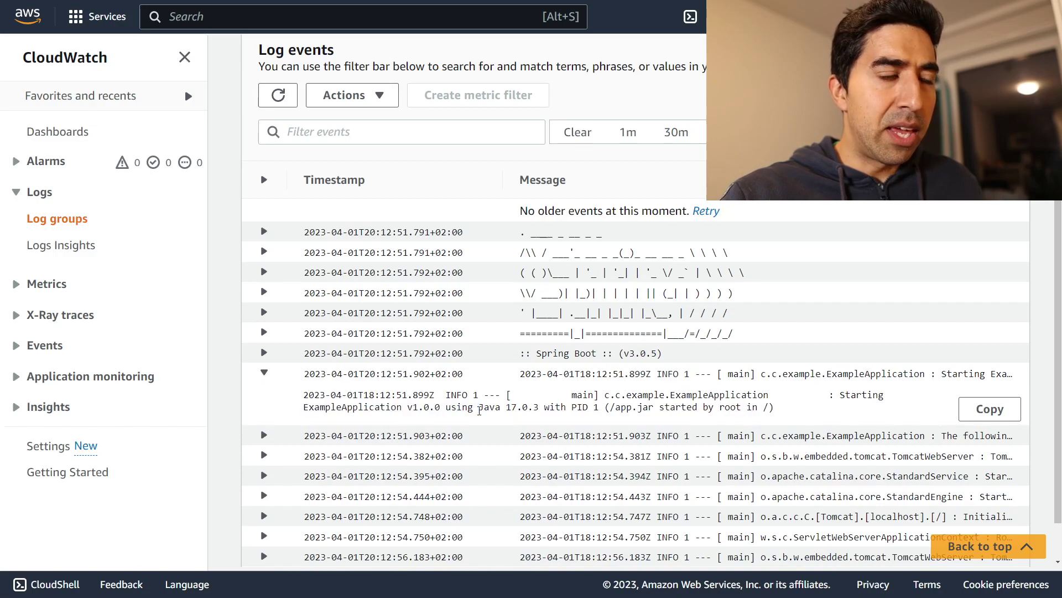
# Expand the log events for the active profile and for ExampleApplication having started, and read their messages.
pyautogui.scroll(-1, 498, 432)
pyautogui.click(803, 396)
pyautogui.scroll(-1, 532, 377)
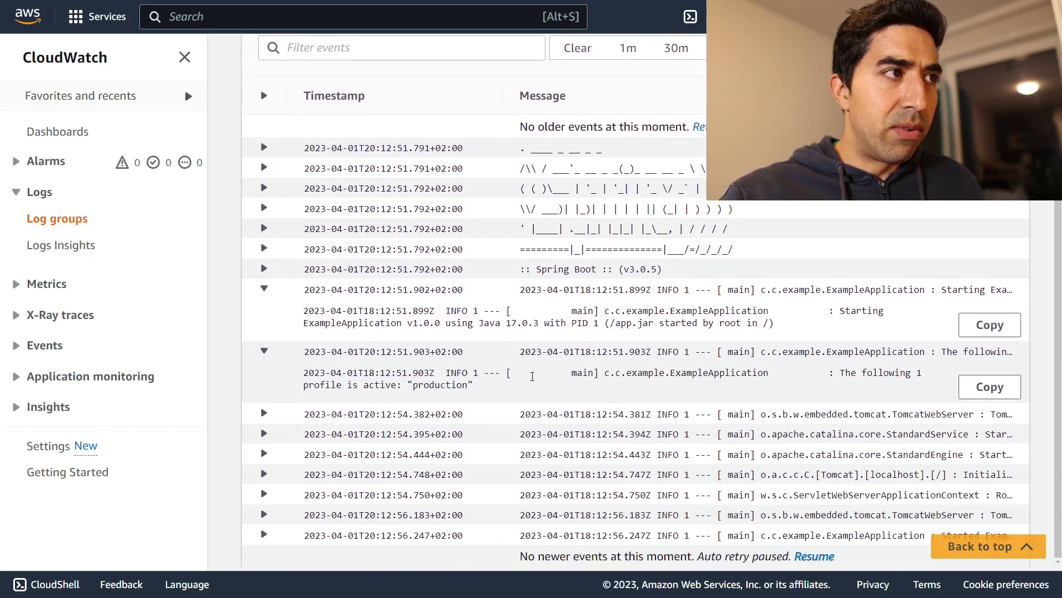
pyautogui.moveTo(302, 385); pyautogui.dragTo(481, 393)
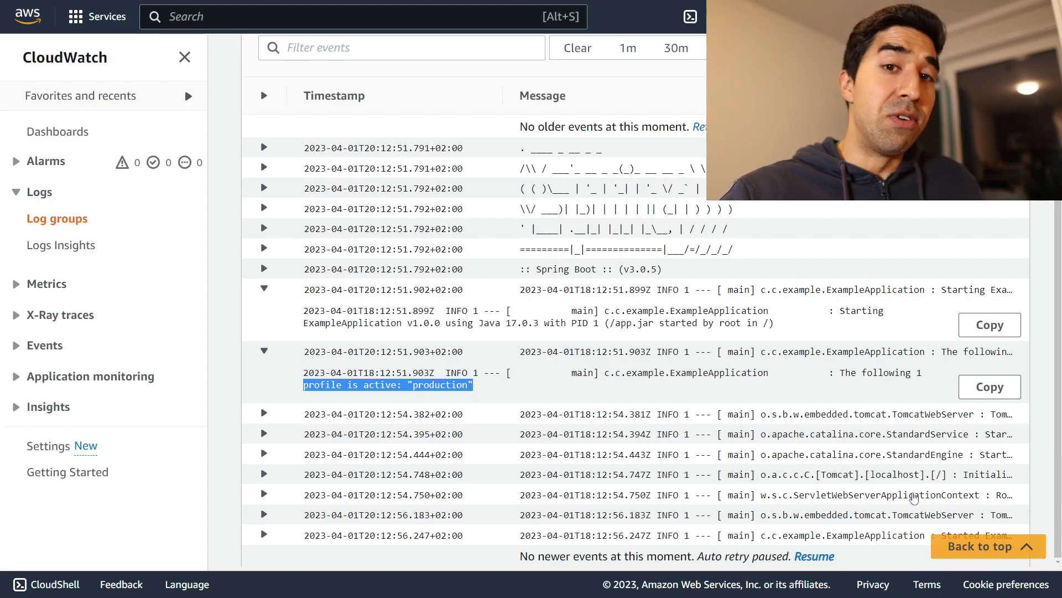
pyautogui.click(846, 529)
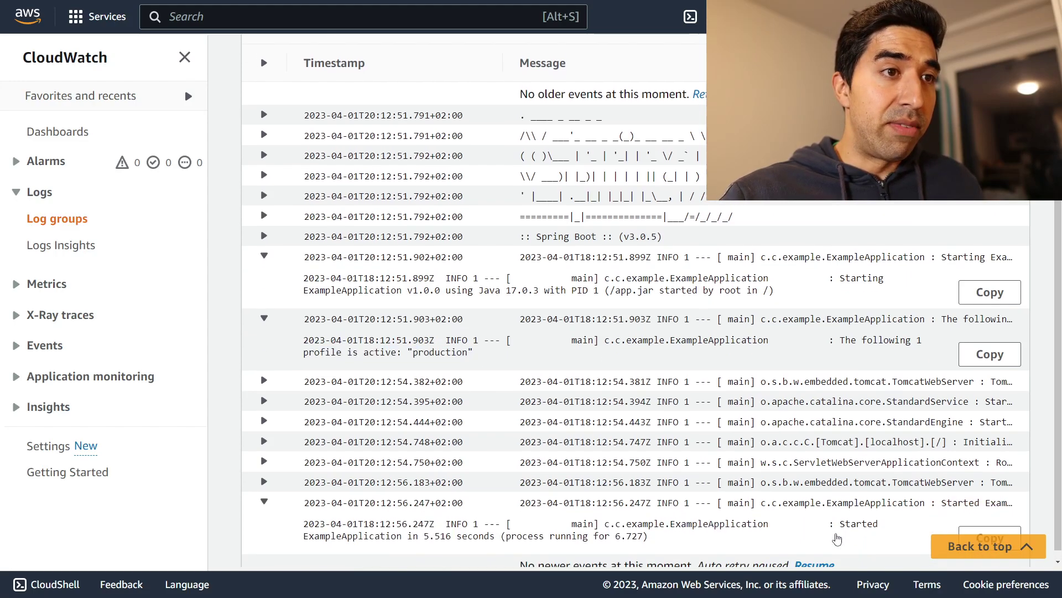
pyautogui.moveTo(837, 532); pyautogui.dragTo(898, 527)
pyautogui.click(778, 532)
# Switch back to the morsa_cluster services list in ECS and check the running tasks of mySpringApp.
pyautogui.scroll(4, 733, 224)
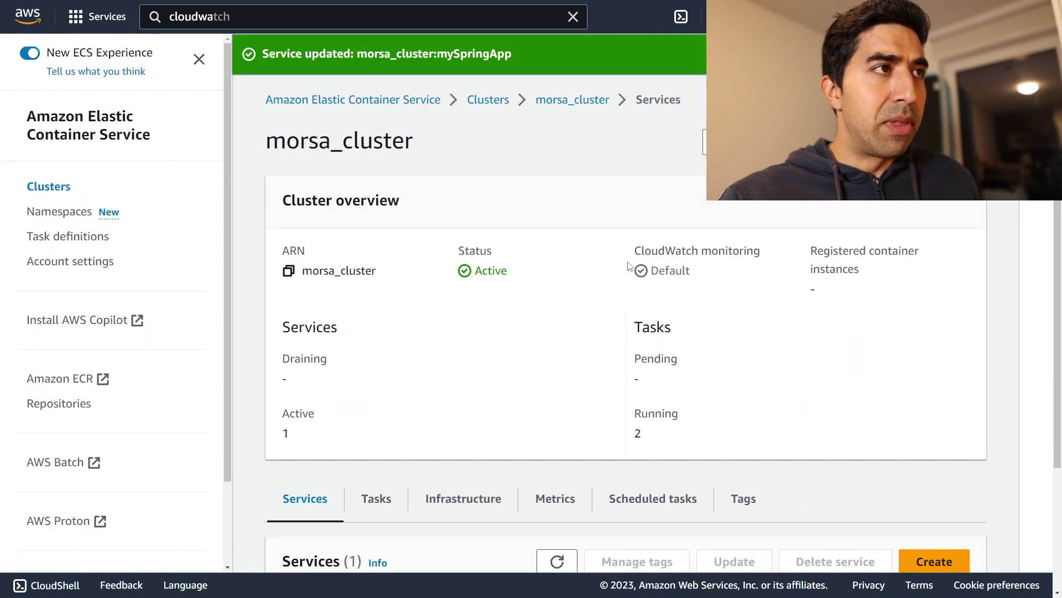
pyautogui.scroll(-3, 629, 266)
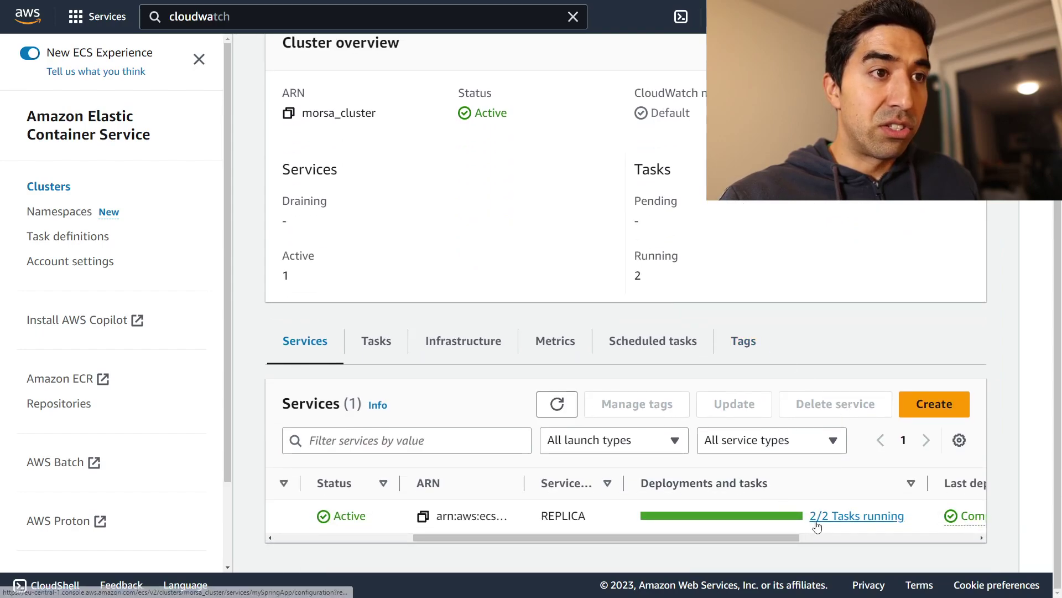
pyautogui.scroll(3, 569, 202)
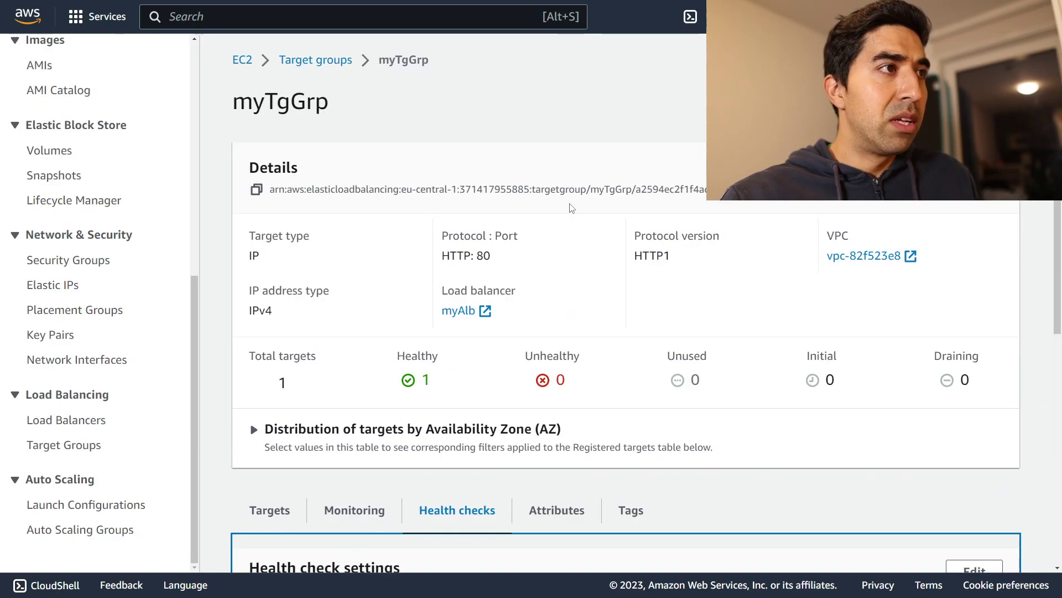
# Switch to the myTgGrp target group, show its registered targets and refresh the list.
pyautogui.scroll(-5, 570, 208)
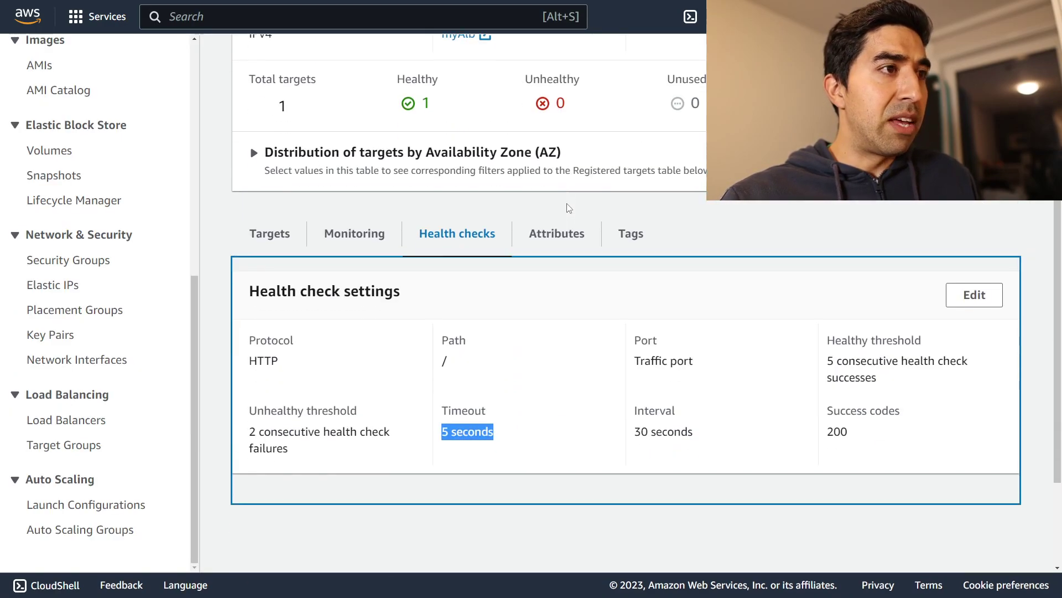
pyautogui.click(303, 245)
pyautogui.click(750, 295)
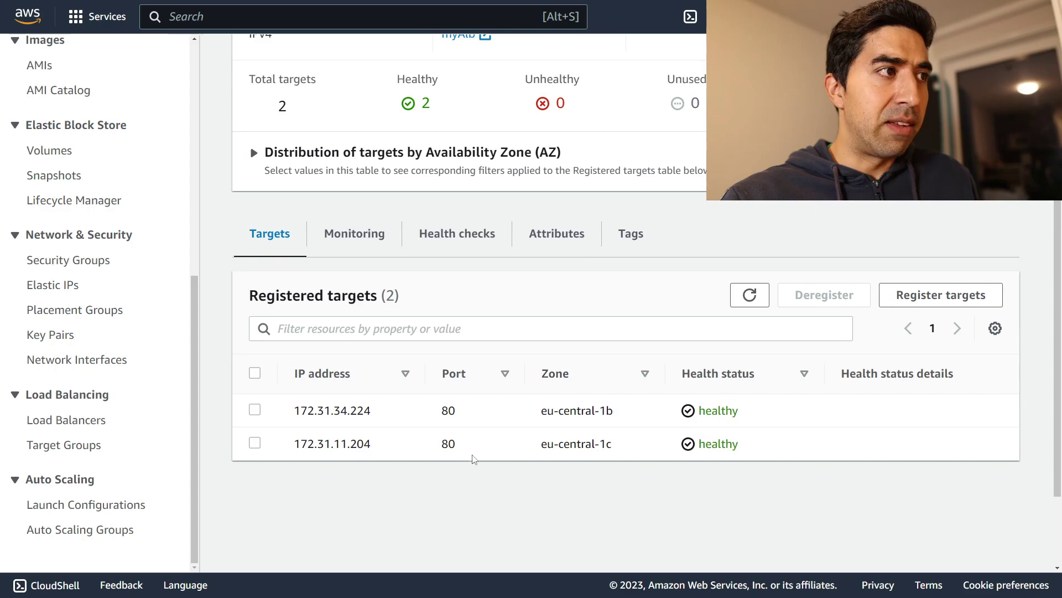
# Examine the availability zones of the two registered targets in myTgGrp, comparing eu-central-1b and eu-central-1c.
pyautogui.moveTo(613, 452); pyautogui.dragTo(538, 443)
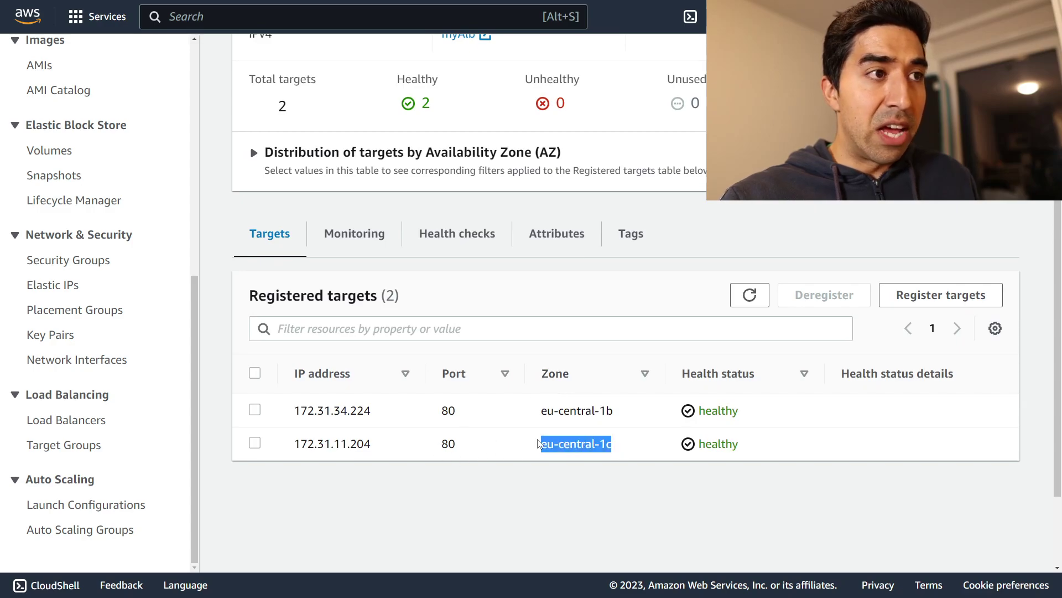
pyautogui.click(622, 455)
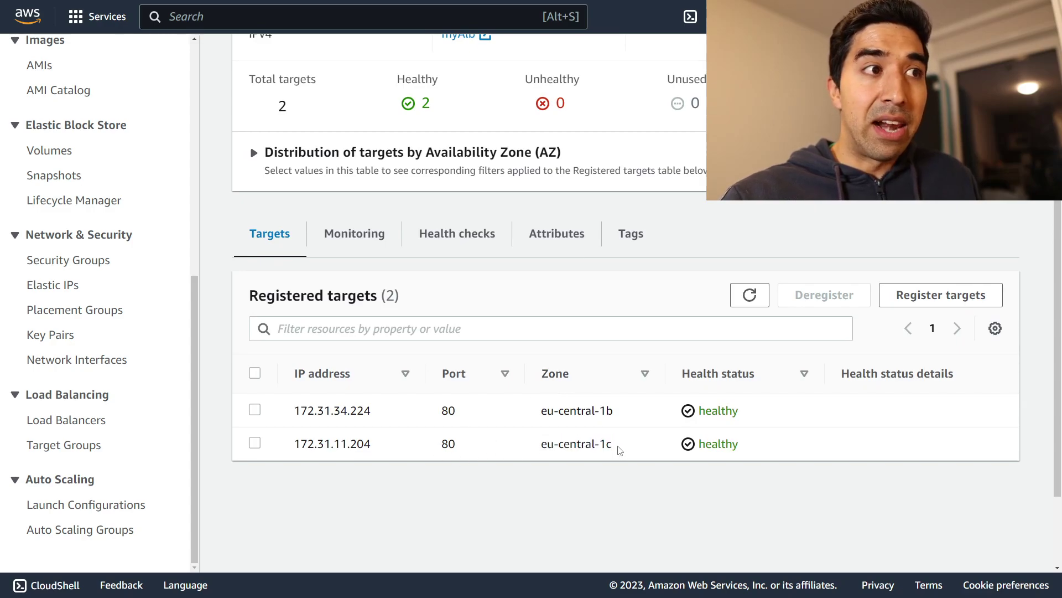
pyautogui.moveTo(611, 411); pyautogui.dragTo(597, 411)
pyautogui.moveTo(614, 446); pyautogui.dragTo(593, 412)
pyautogui.click(593, 412)
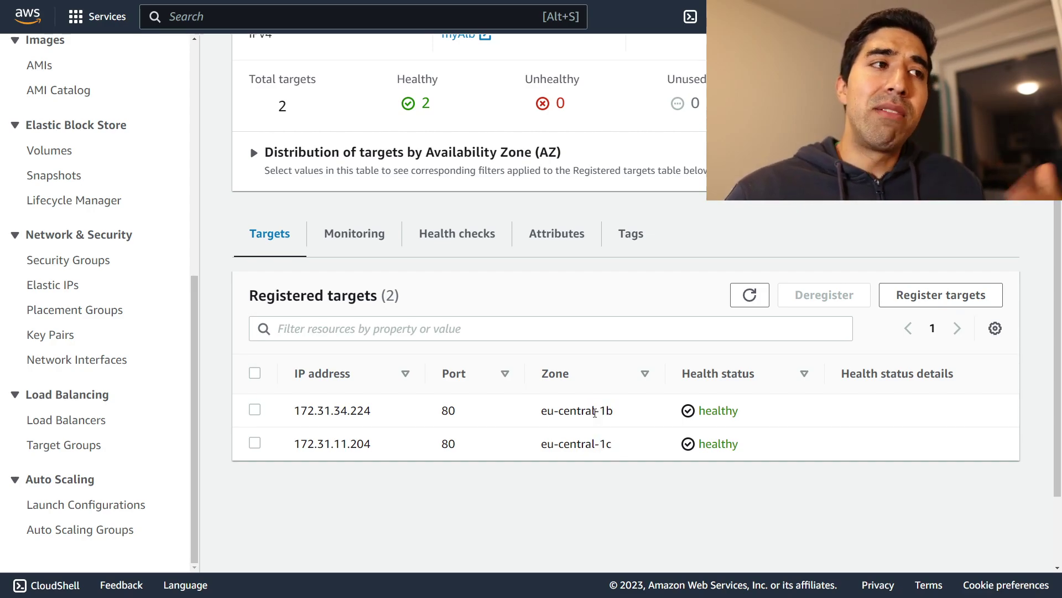
pyautogui.moveTo(537, 414); pyautogui.dragTo(615, 415)
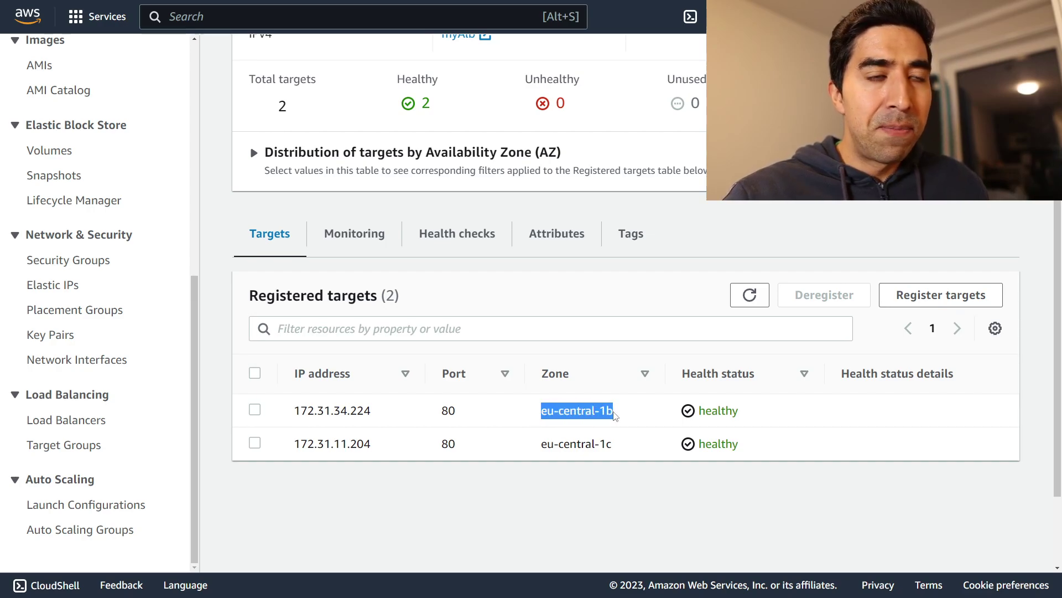
pyautogui.click(615, 415)
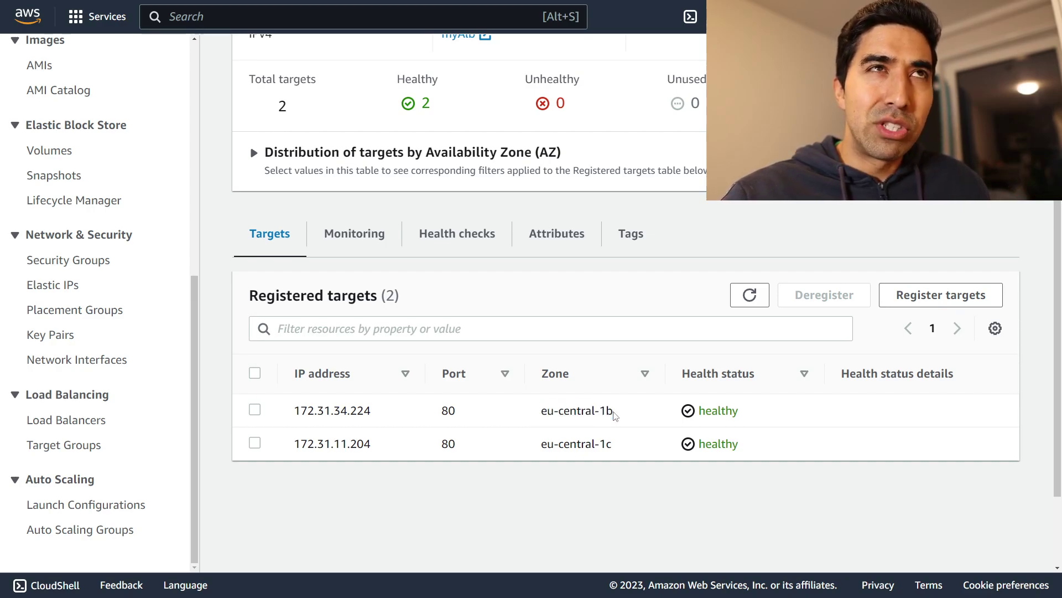
pyautogui.moveTo(520, 415); pyautogui.dragTo(613, 444)
pyautogui.click(622, 414)
pyautogui.click(622, 443)
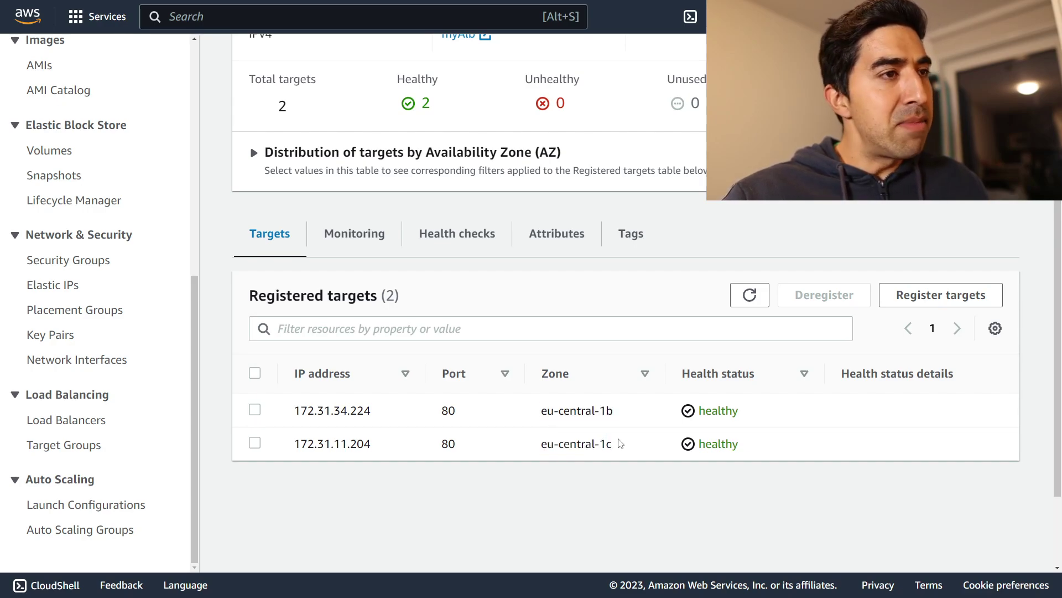
# Switch to the images list of the spring_example repository in Amazon ECR and clear the text selection.
pyautogui.scroll(5, 621, 444)
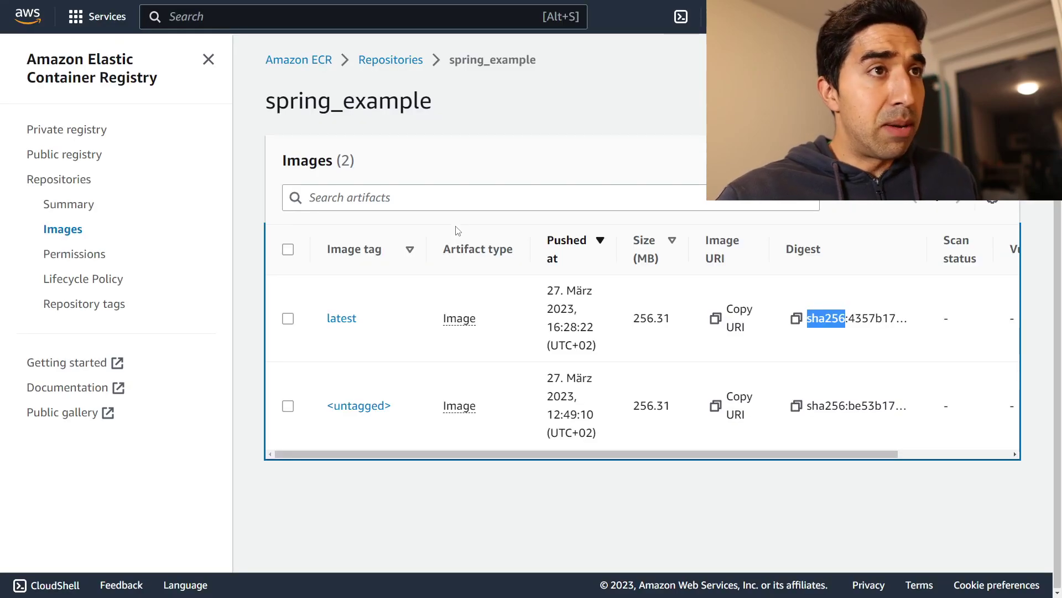
pyautogui.click(560, 154)
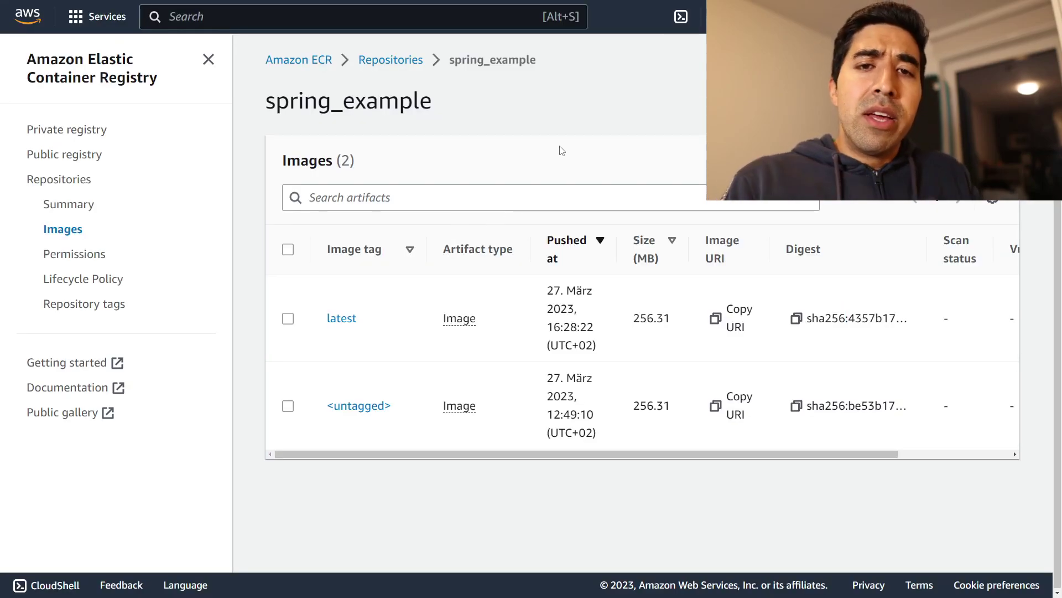